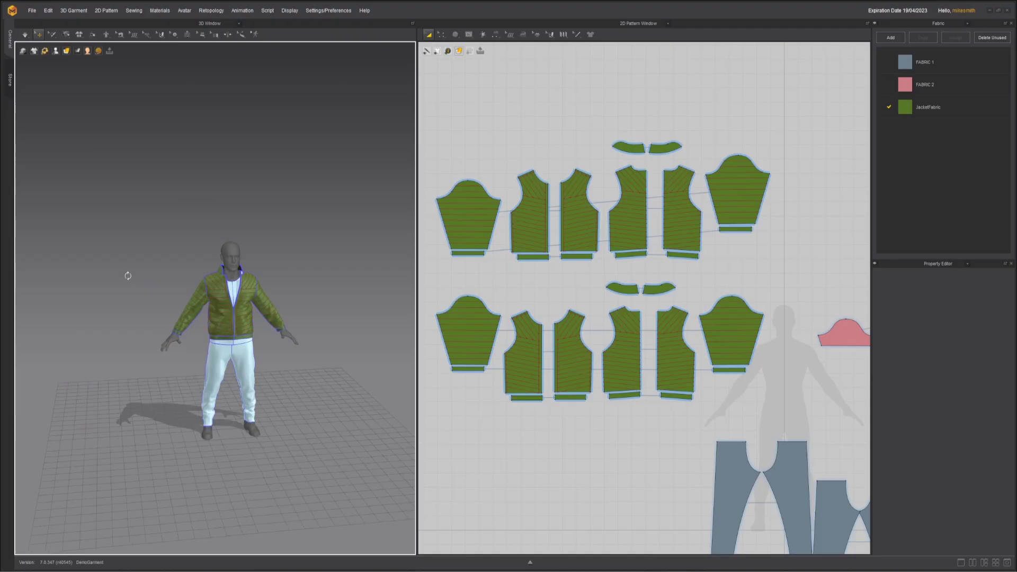
pyautogui.scroll(5, 147, 337)
pyautogui.moveTo(127, 337); pyautogui.dragTo(147, 337, button='right')
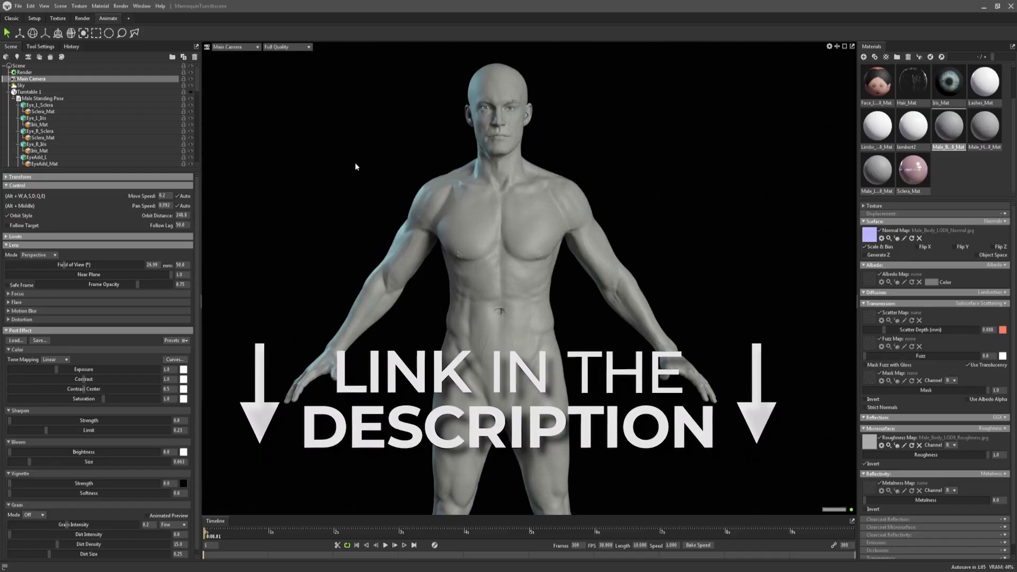
pyautogui.scroll(4, 434, 188)
pyautogui.moveTo(434, 187); pyautogui.dragTo(533, 312, button='middle')
pyautogui.moveTo(533, 313); pyautogui.dragTo(493, 326)
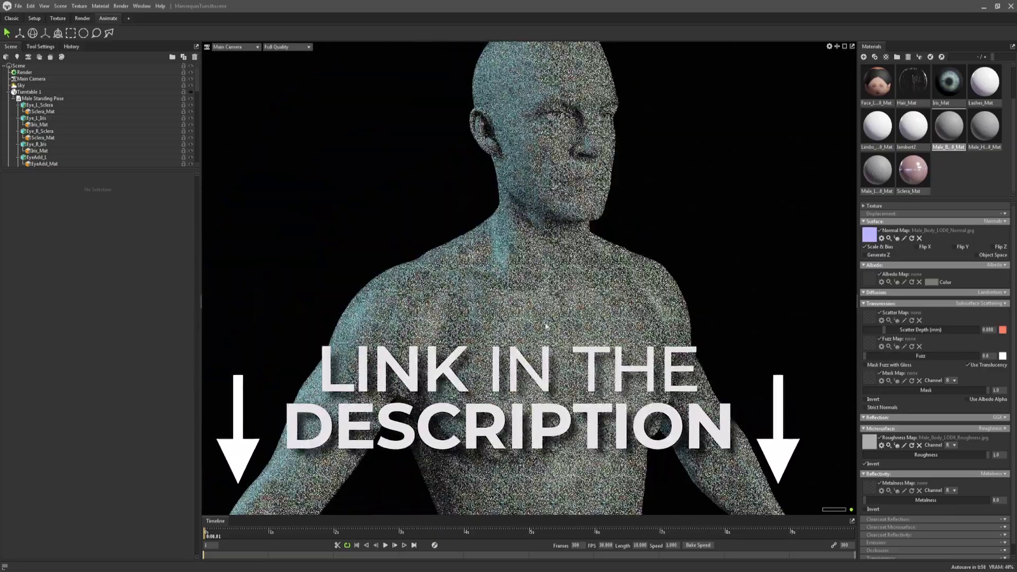
pyautogui.scroll(-2, 534, 326)
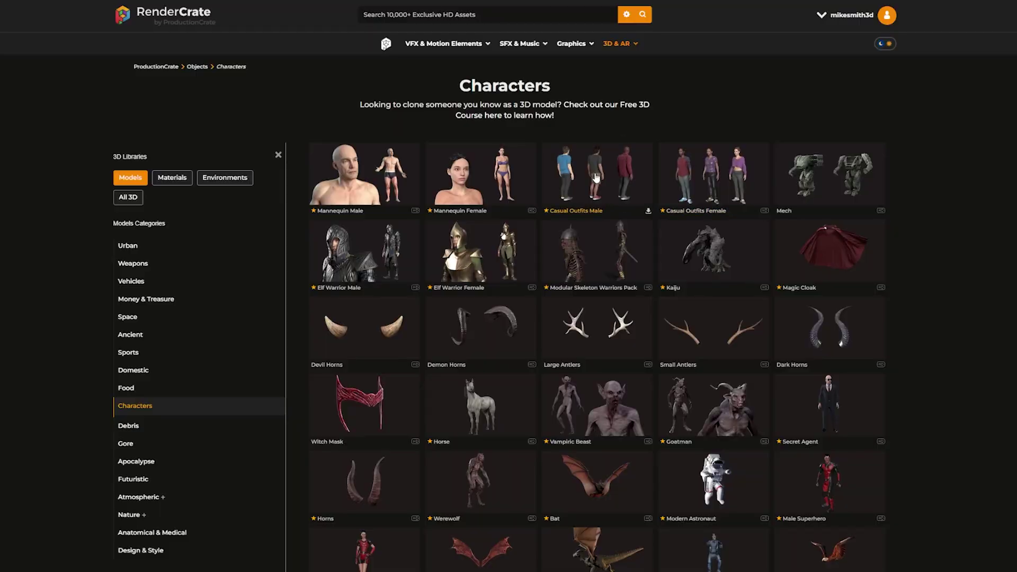
# - Browse RenderCrate's Characters models, looking over the mannequin and casual outfit assets
pyautogui.click(538, 215)
pyautogui.moveTo(409, 252); pyautogui.dragTo(538, 251)
pyautogui.click(708, 159)
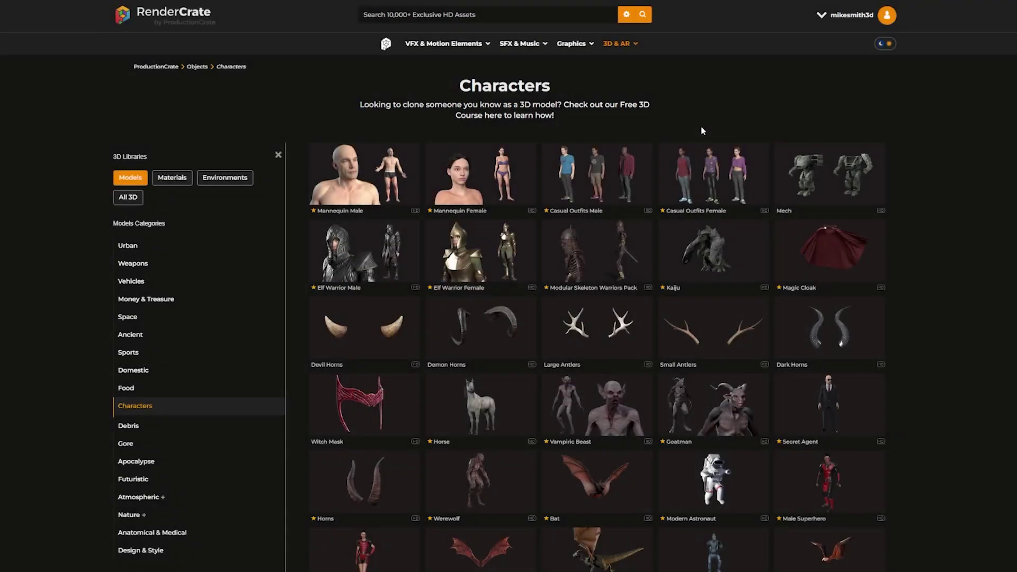
pyautogui.click(705, 160)
pyautogui.moveTo(403, 252); pyautogui.dragTo(485, 257)
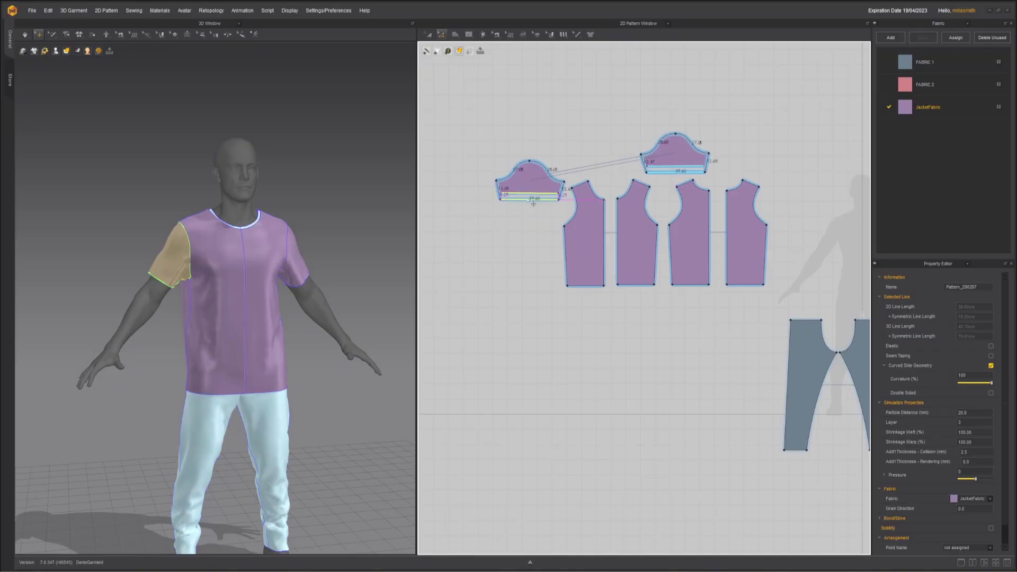
# - Lengthen the purple garment's short sleeves by extending the hem line of the sleeve pattern downward
pyautogui.moveTo(533, 203); pyautogui.dragTo(533, 212)
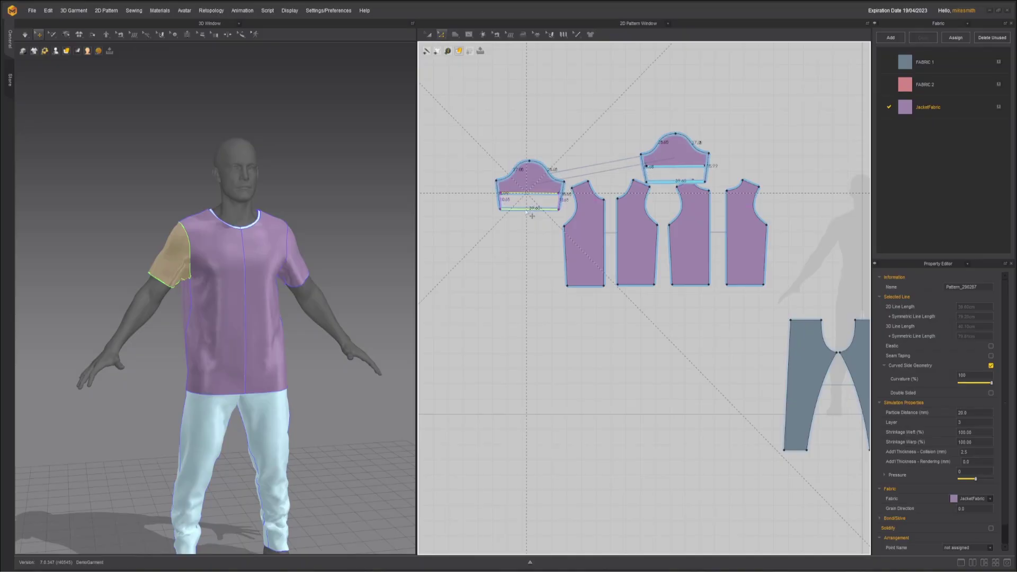
pyautogui.scroll(3, 184, 301)
pyautogui.scroll(1, 183, 300)
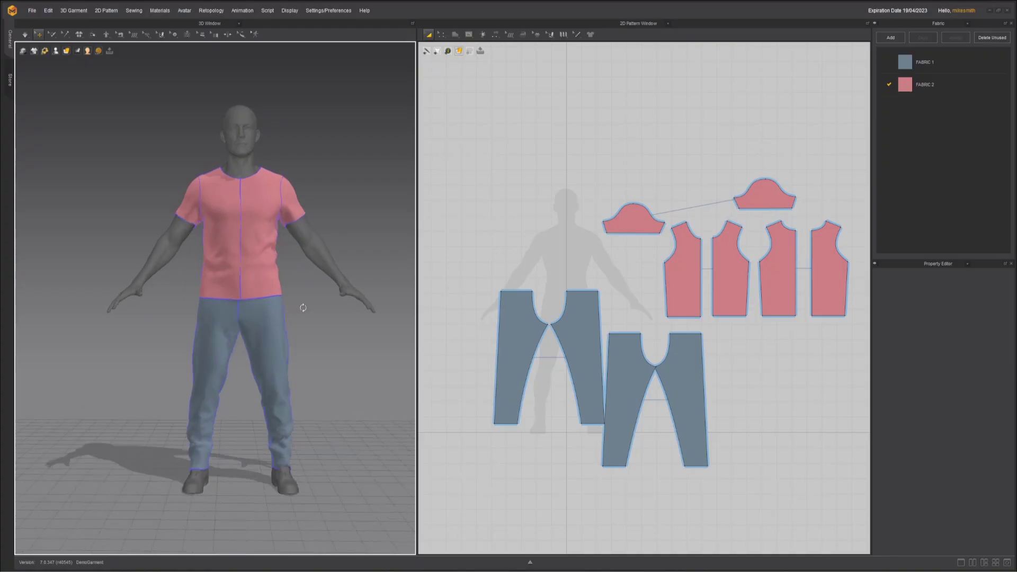
pyautogui.moveTo(302, 306)
pyautogui.mouseDown(button='right')
pyautogui.moveTo(350, 315)
pyautogui.moveTo(280, 313)
pyautogui.moveTo(268, 294)
pyautogui.moveTo(299, 304)
pyautogui.mouseUp(button='right')
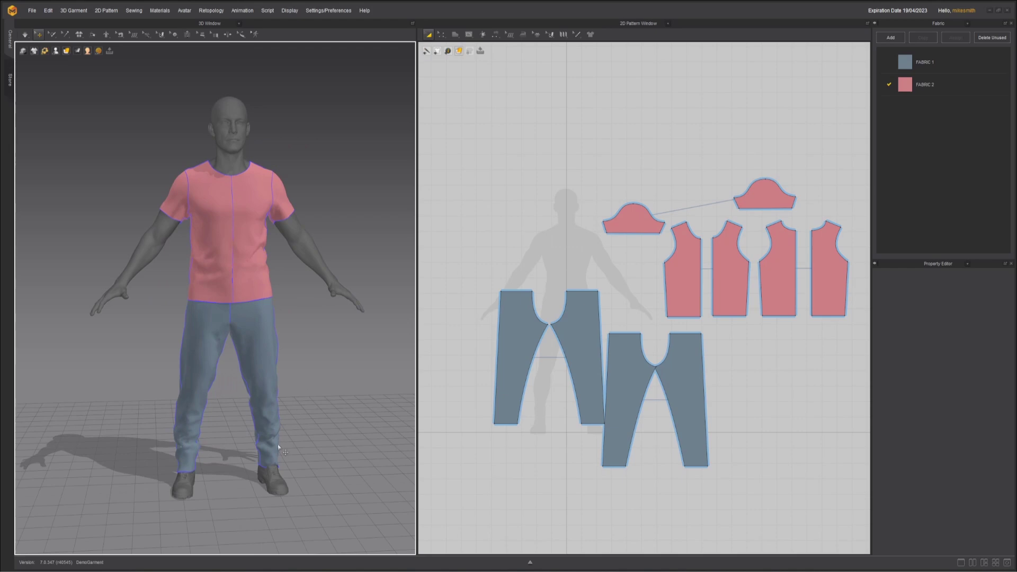
pyautogui.moveTo(278, 445); pyautogui.dragTo(337, 382, button='right')
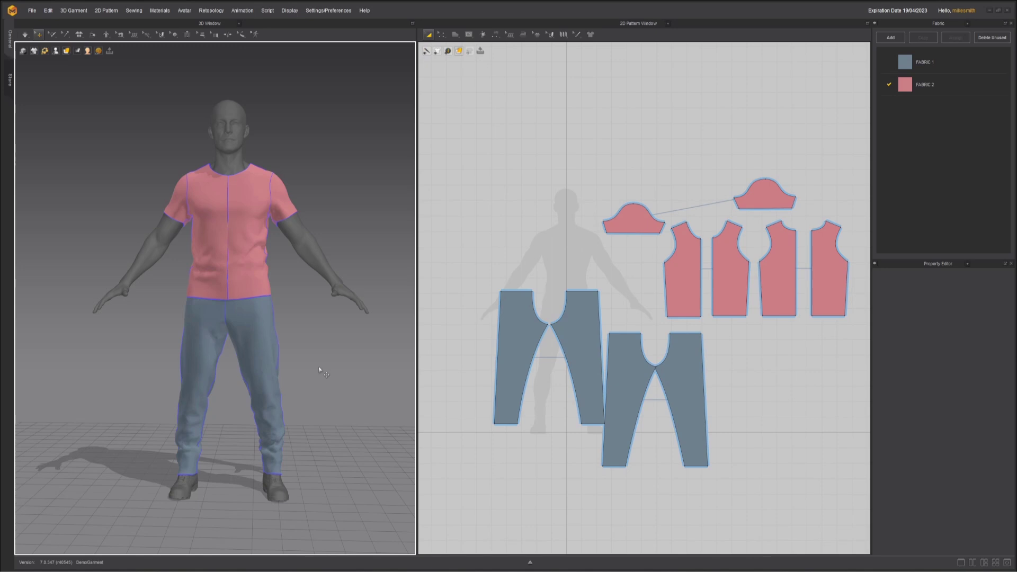
pyautogui.moveTo(319, 370); pyautogui.dragTo(234, 367, button='right')
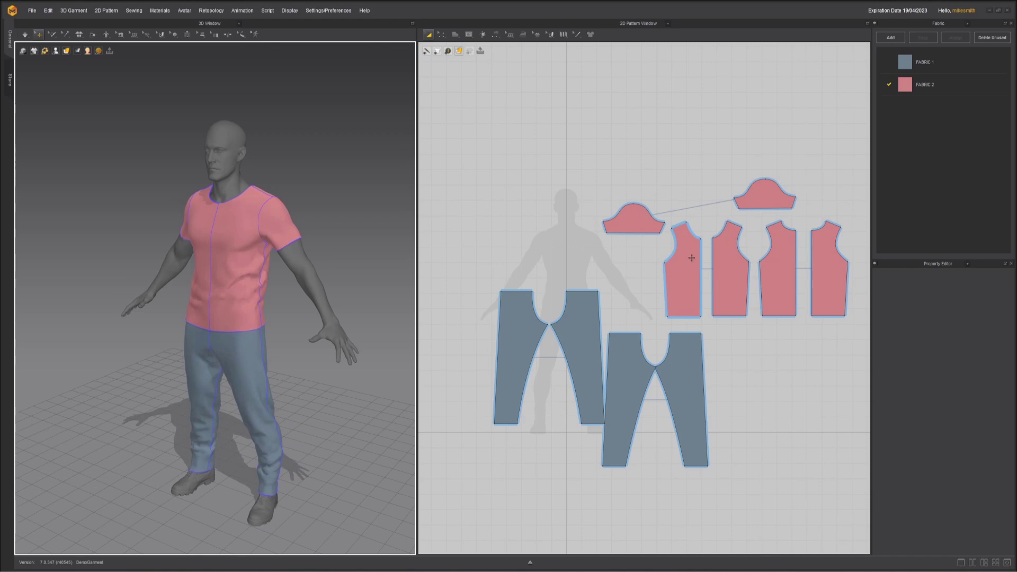
pyautogui.moveTo(221, 254); pyautogui.dragTo(278, 251, button='right')
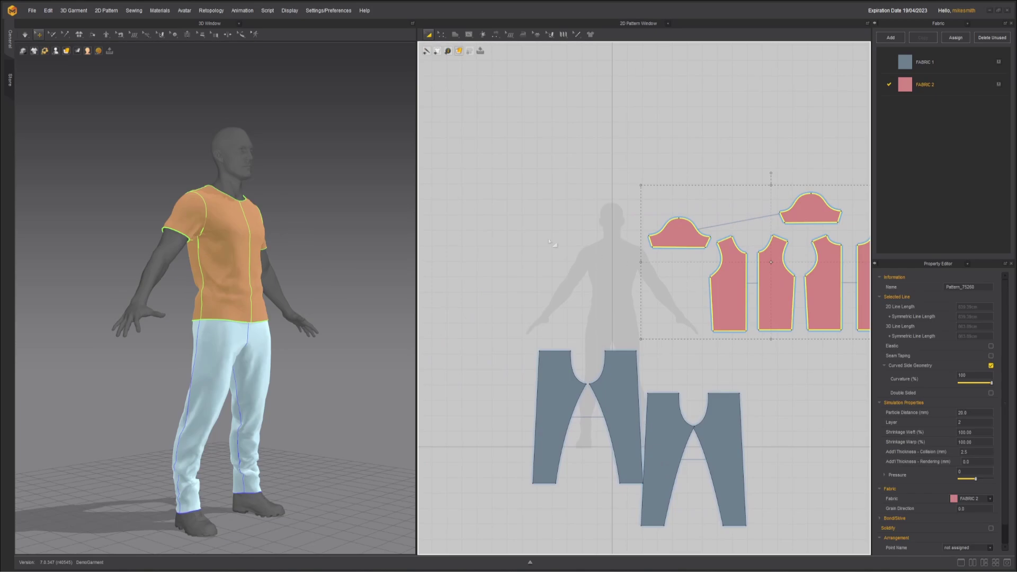
# - Duplicate the six selected T-shirt pattern pieces and place the copy on the opposite side of the avatar silhouette
pyautogui.hotkey('ctrl', 'v')
pyautogui.moveTo(473, 245); pyautogui.dragTo(612, 253, button='middle')
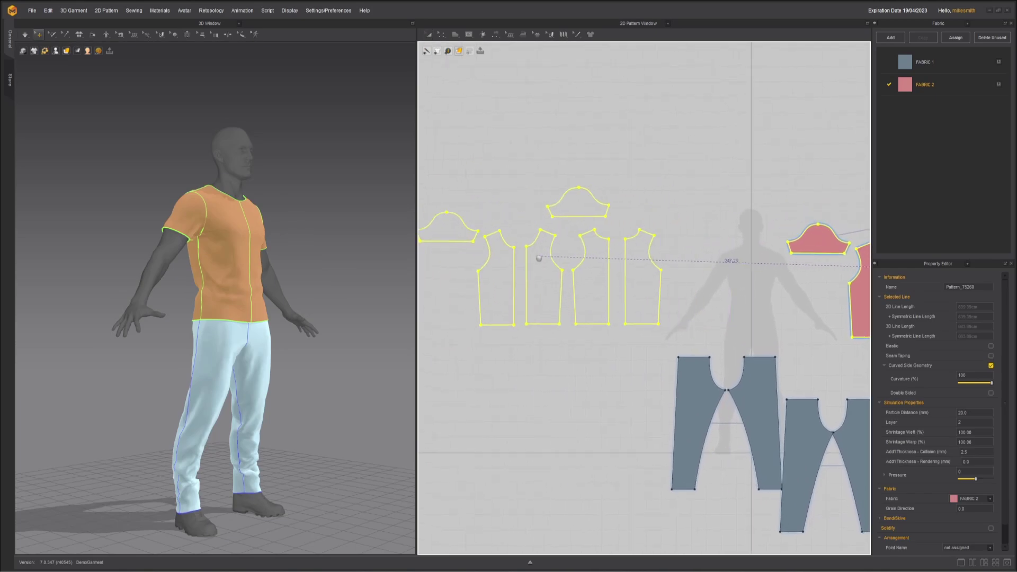
pyautogui.click(532, 254)
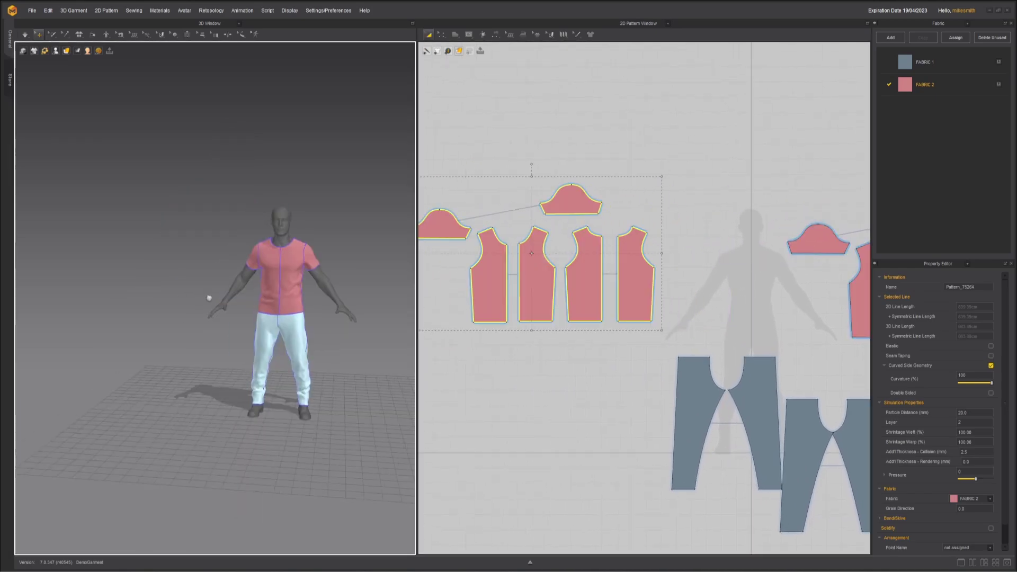
pyautogui.moveTo(209, 297); pyautogui.dragTo(265, 303, button='middle')
pyautogui.scroll(-4, 229, 270)
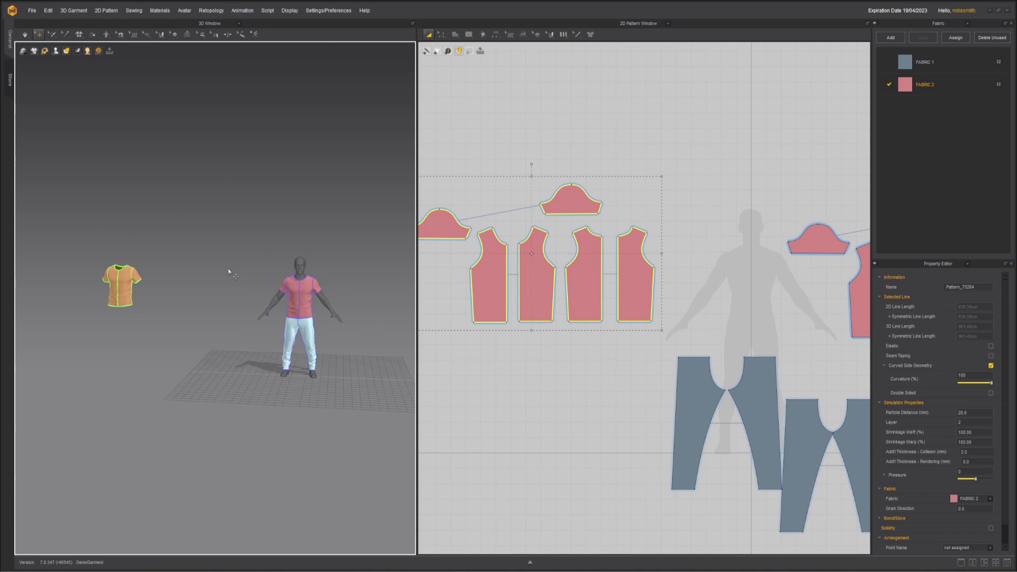
# - Freeze all the original T-shirt pattern pieces worn by the avatar
pyautogui.moveTo(603, 282); pyautogui.dragTo(416, 278, button='middle')
pyautogui.moveTo(416, 278); pyautogui.dragTo(404, 276, button='right')
pyautogui.click(588, 179)
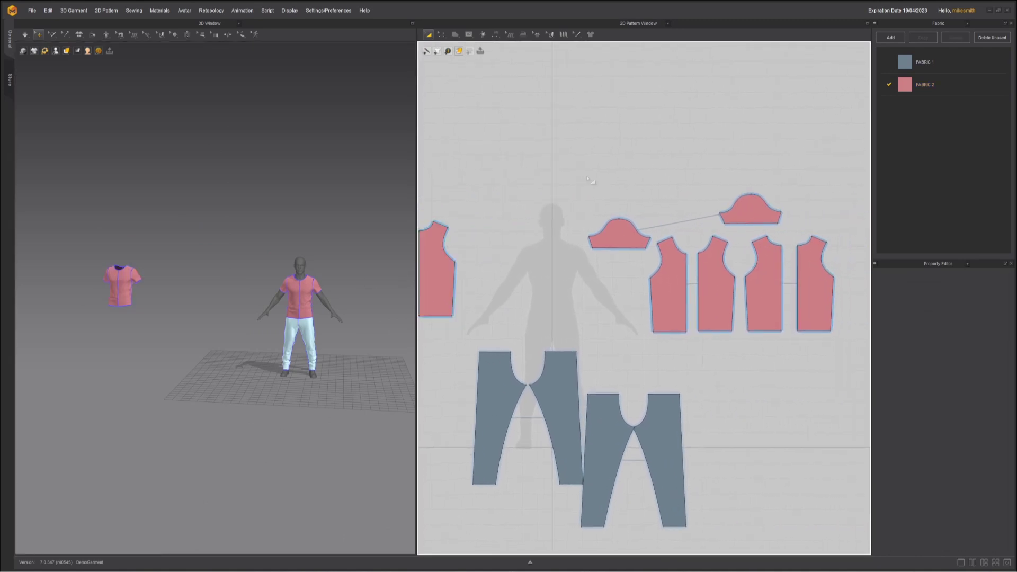
pyautogui.moveTo(801, 315); pyautogui.dragTo(848, 318)
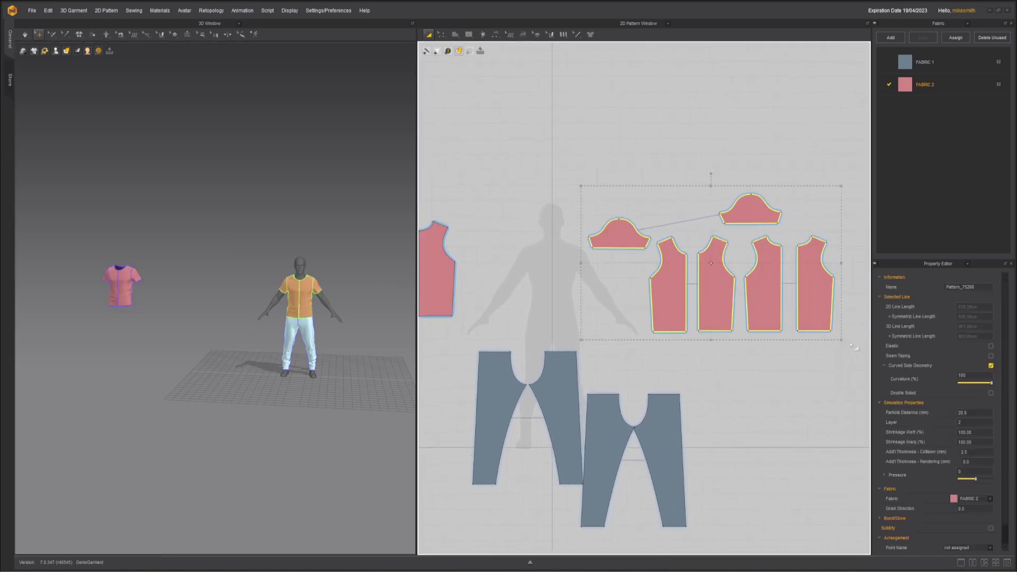
pyautogui.scroll(2, 330, 275)
pyautogui.rightClick(330, 275)
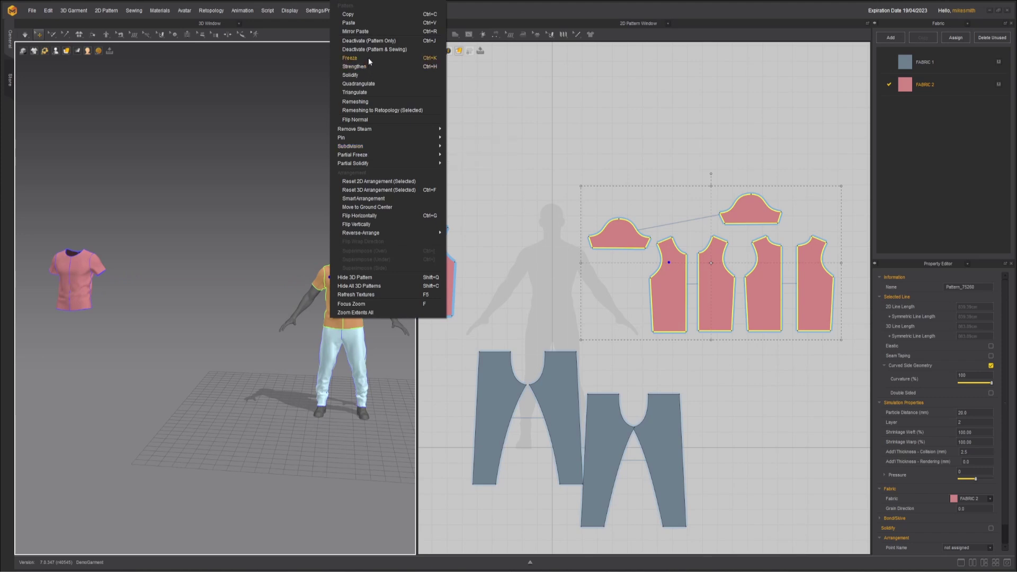
pyautogui.click(350, 58)
pyautogui.moveTo(429, 276); pyautogui.dragTo(502, 272, button='middle')
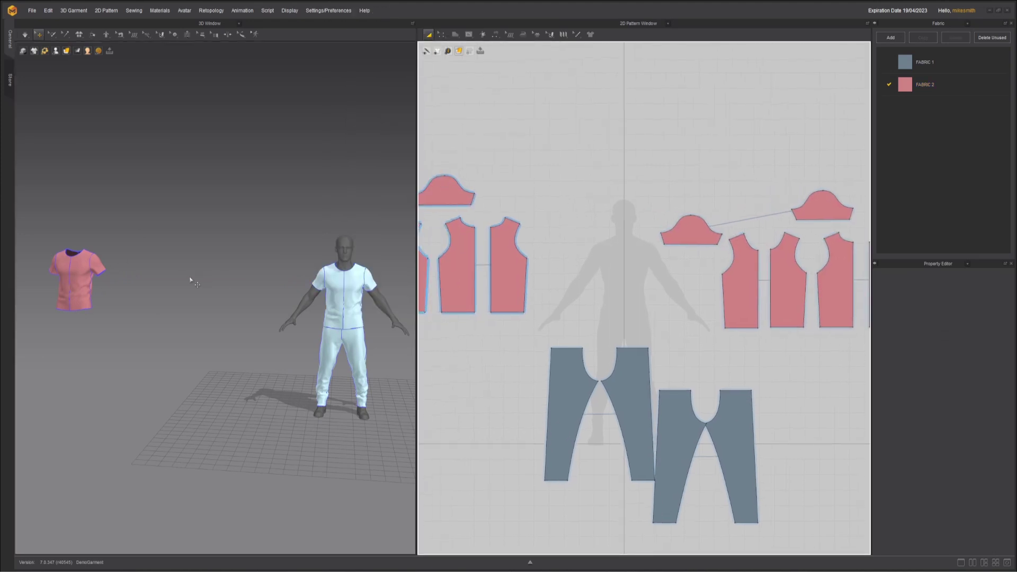
# - Add a new fabric and name it JacketFabric
pyautogui.moveTo(191, 279); pyautogui.dragTo(260, 280, button='right')
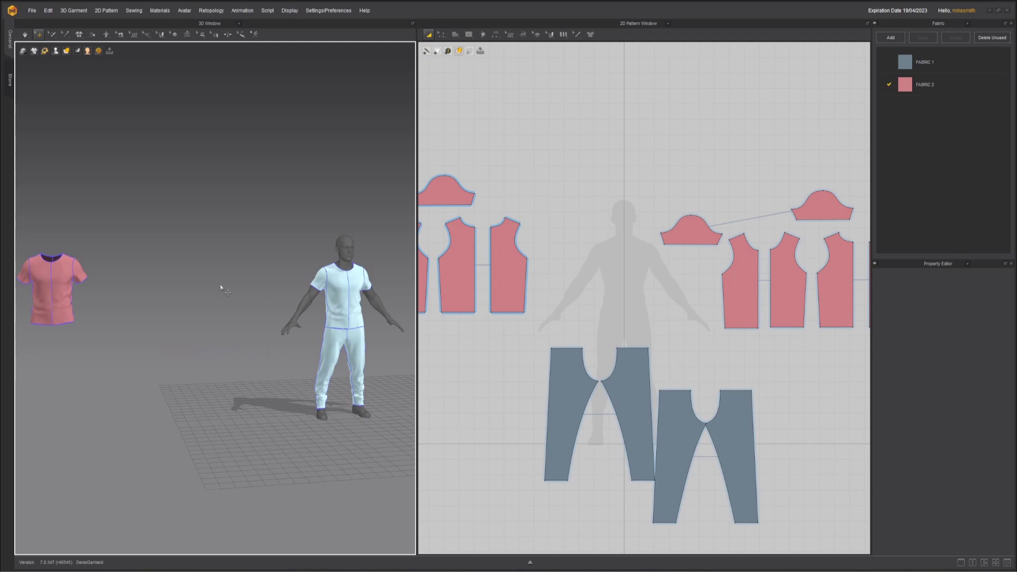
pyautogui.moveTo(170, 295); pyautogui.dragTo(245, 296, button='middle')
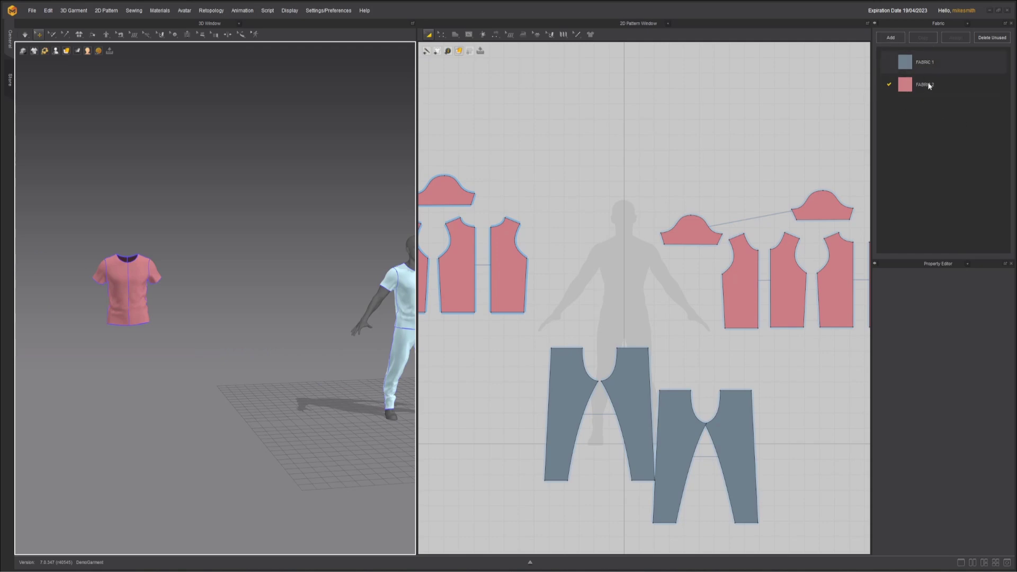
pyautogui.click(900, 40)
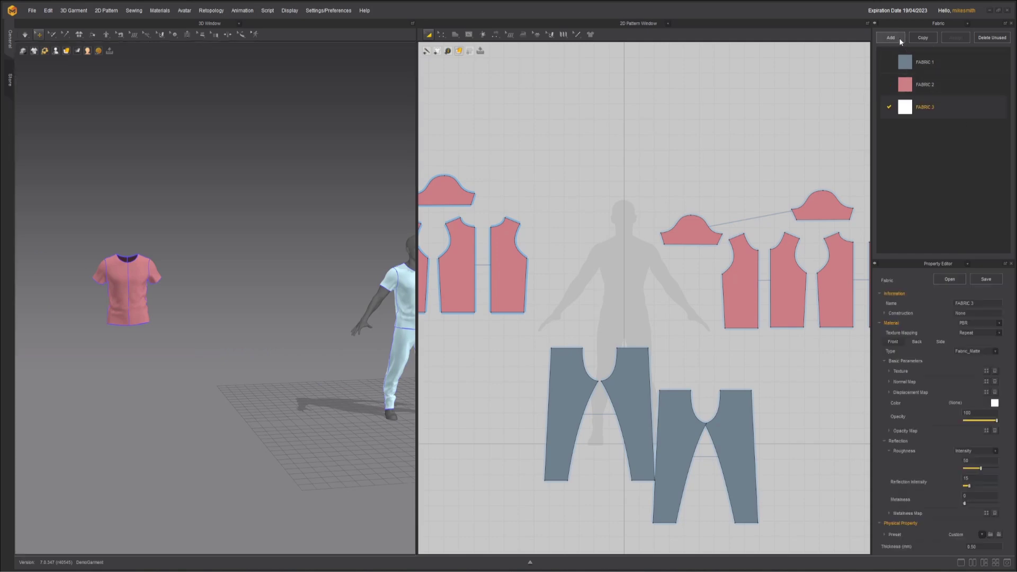
pyautogui.doubleClick(925, 108)
pyautogui.write('JacketFabric')
pyautogui.press('Return')
# - Change the color of JacketFabric to a muted light purple
pyautogui.click(994, 403)
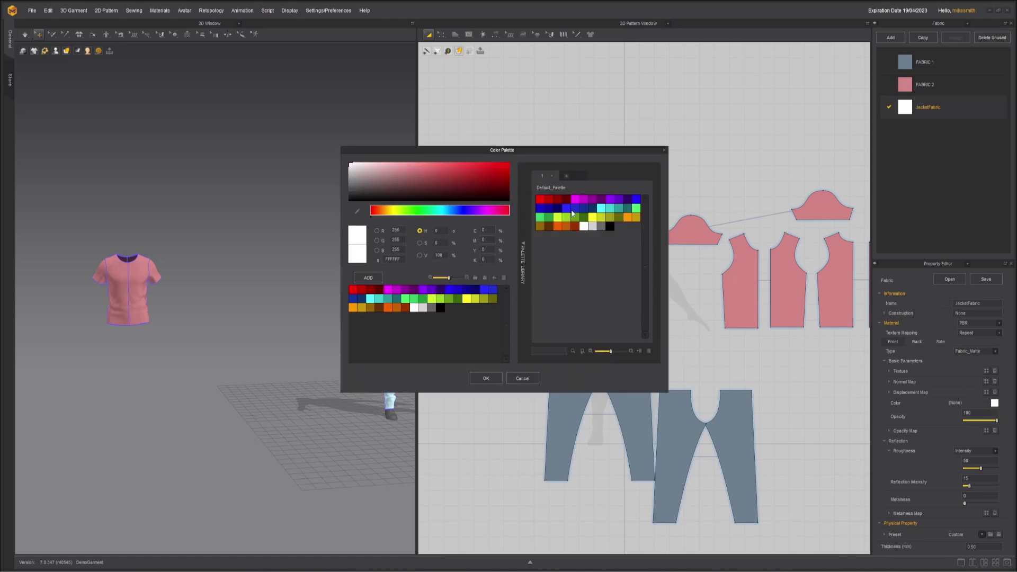
pyautogui.click(601, 200)
pyautogui.click(375, 174)
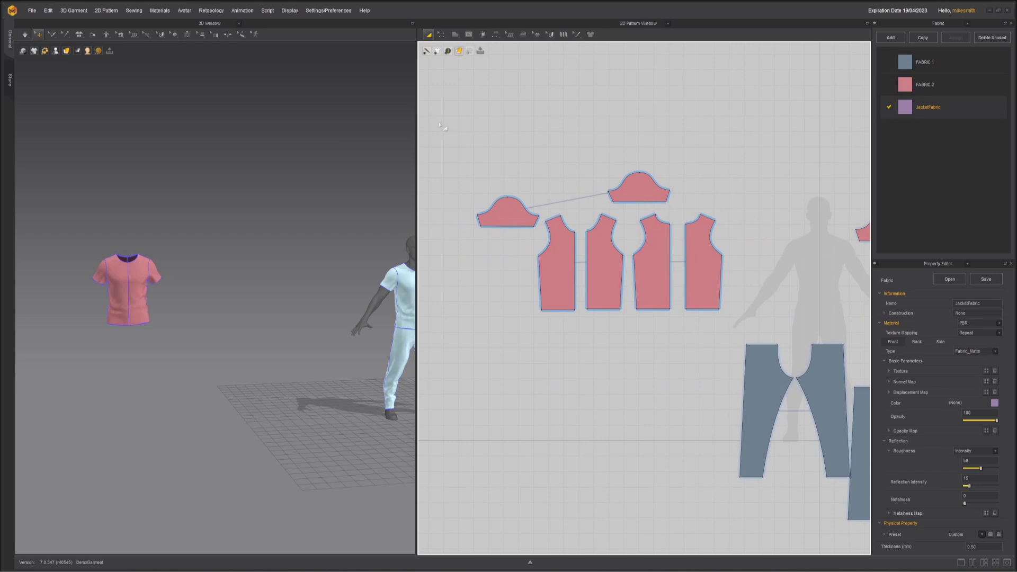
# - Assign JacketFabric to all six pattern pieces of the duplicated T-shirt
pyautogui.moveTo(438, 122); pyautogui.dragTo(623, 269)
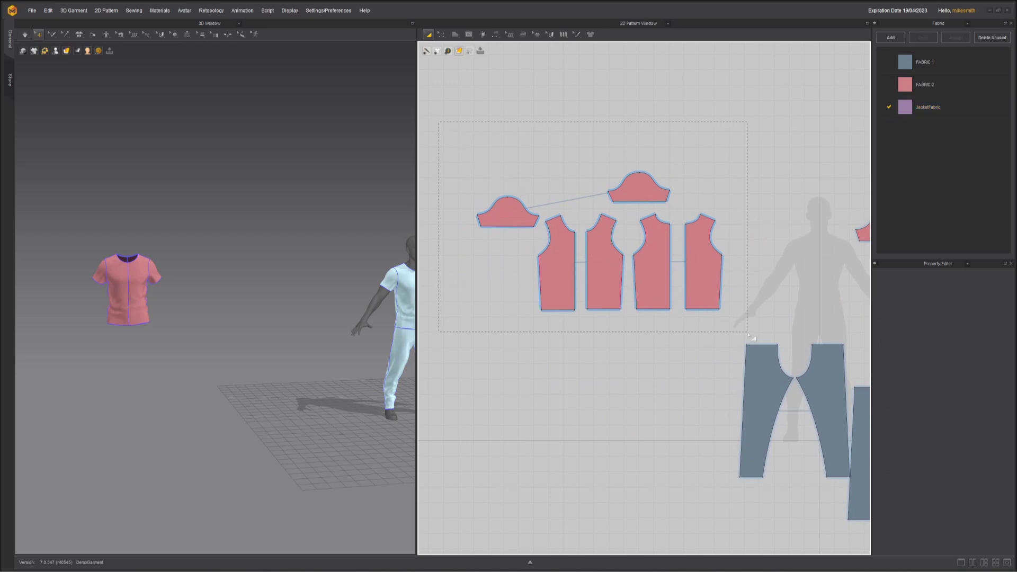
pyautogui.moveTo(750, 335); pyautogui.dragTo(750, 334)
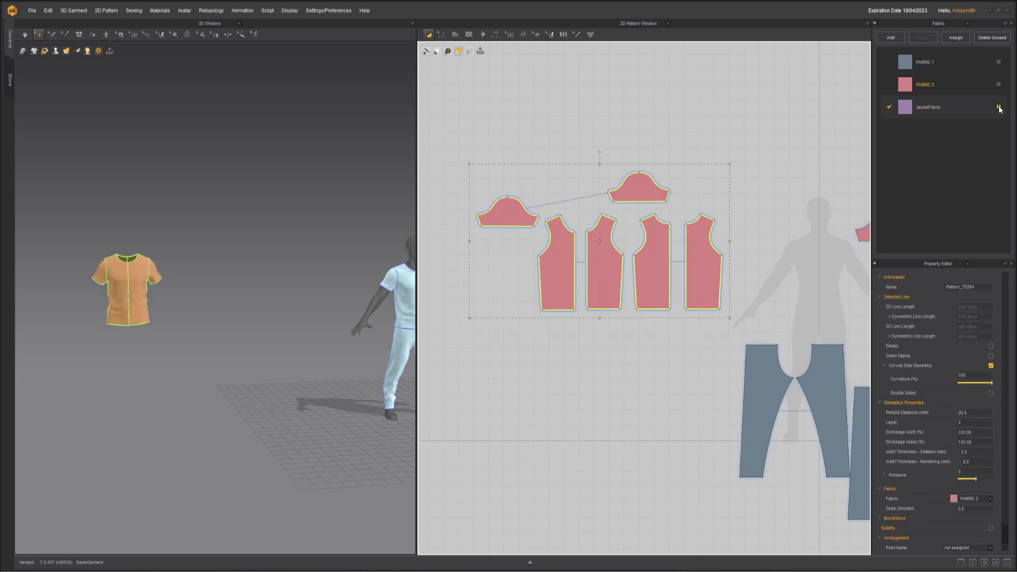
pyautogui.click(999, 108)
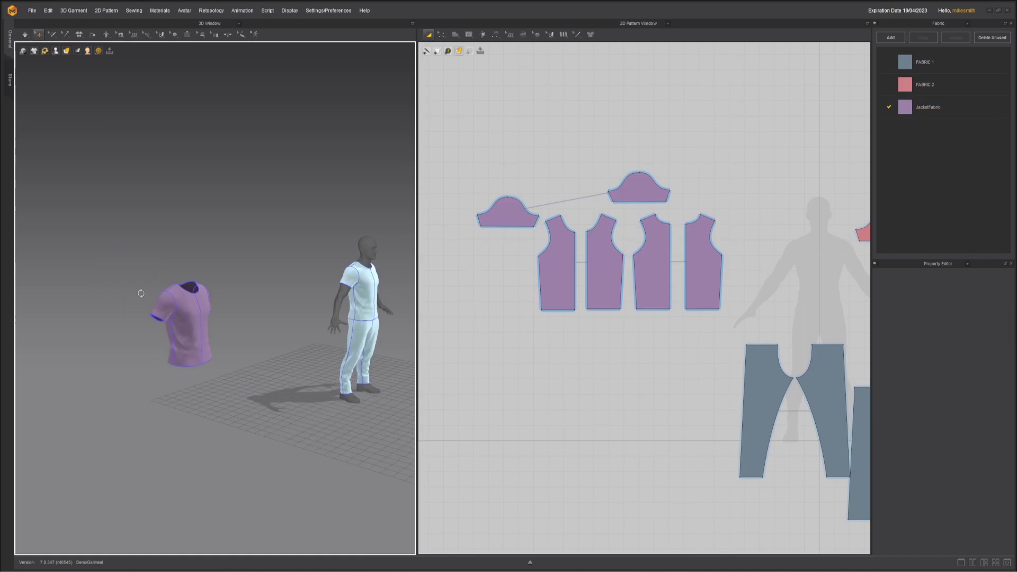
pyautogui.moveTo(141, 291); pyautogui.dragTo(182, 287, button='right')
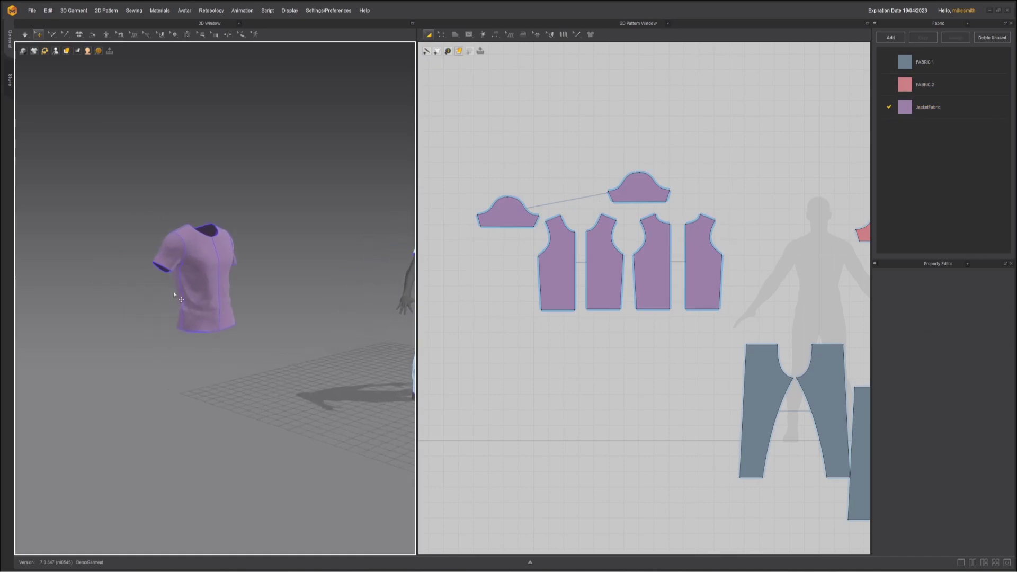
# - Set the reflection roughness of JacketFabric to 31 and its metalness to 14
pyautogui.click(958, 113)
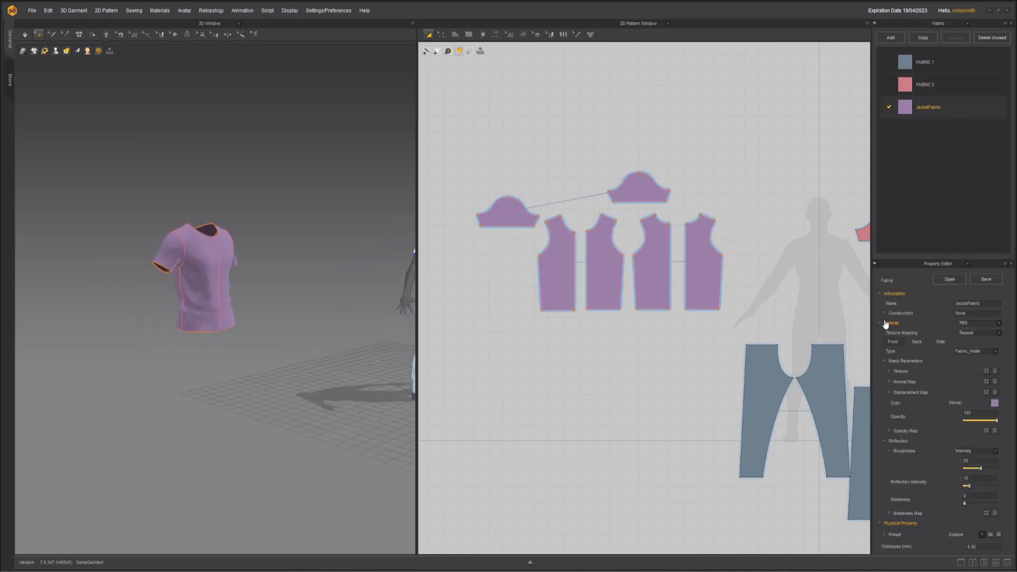
pyautogui.moveTo(980, 471)
pyautogui.mouseDown()
pyautogui.moveTo(988, 505)
pyautogui.moveTo(973, 503)
pyautogui.moveTo(977, 470)
pyautogui.mouseUp()
pyautogui.moveTo(973, 506); pyautogui.dragTo(970, 506)
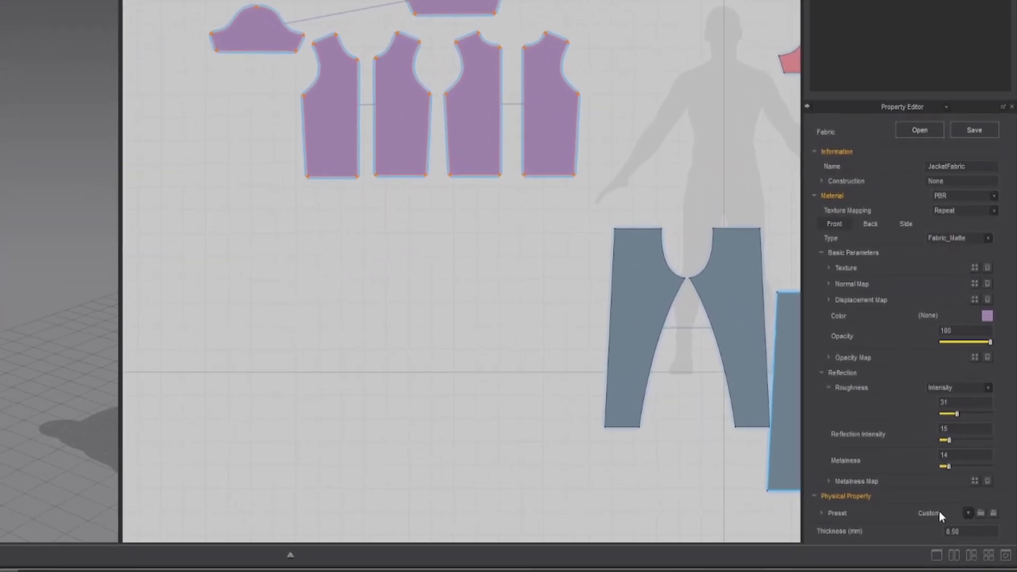
# - Look through the physical property presets for JacketFabric, including the cotton, denim and fur types
pyautogui.click(969, 514)
pyautogui.scroll(-5, 840, 381)
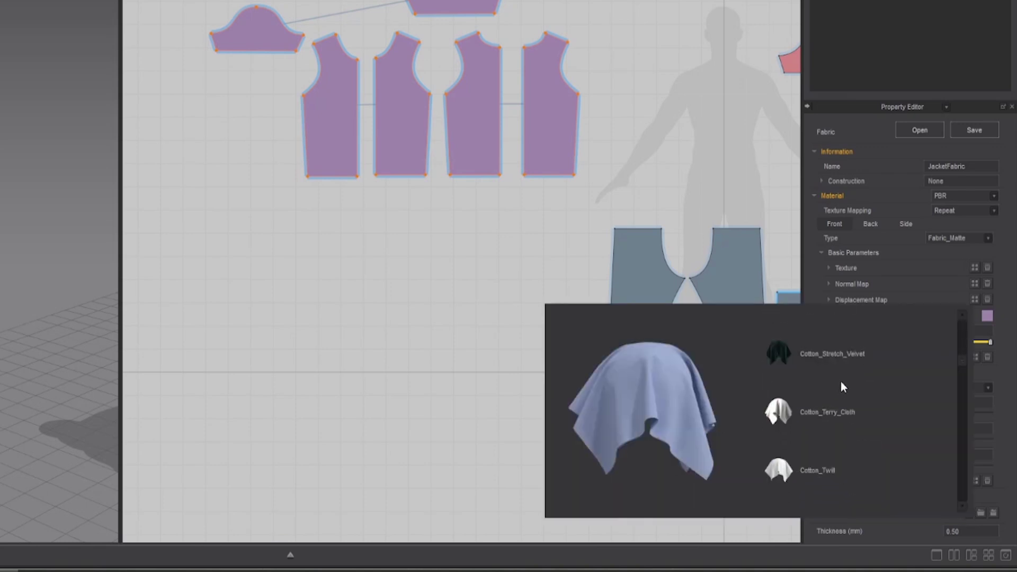
pyautogui.scroll(-4, 842, 387)
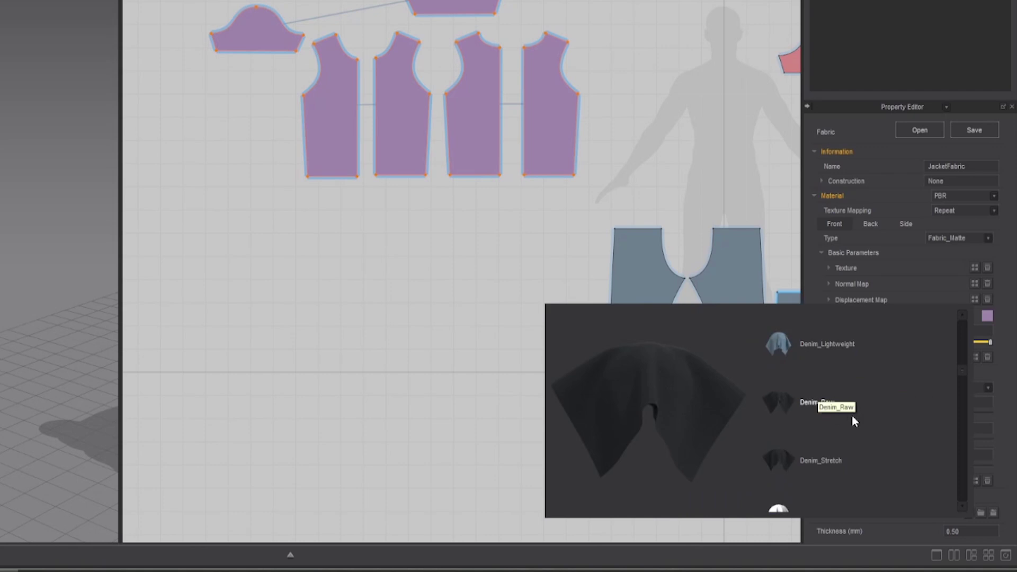
pyautogui.scroll(-3, 835, 403)
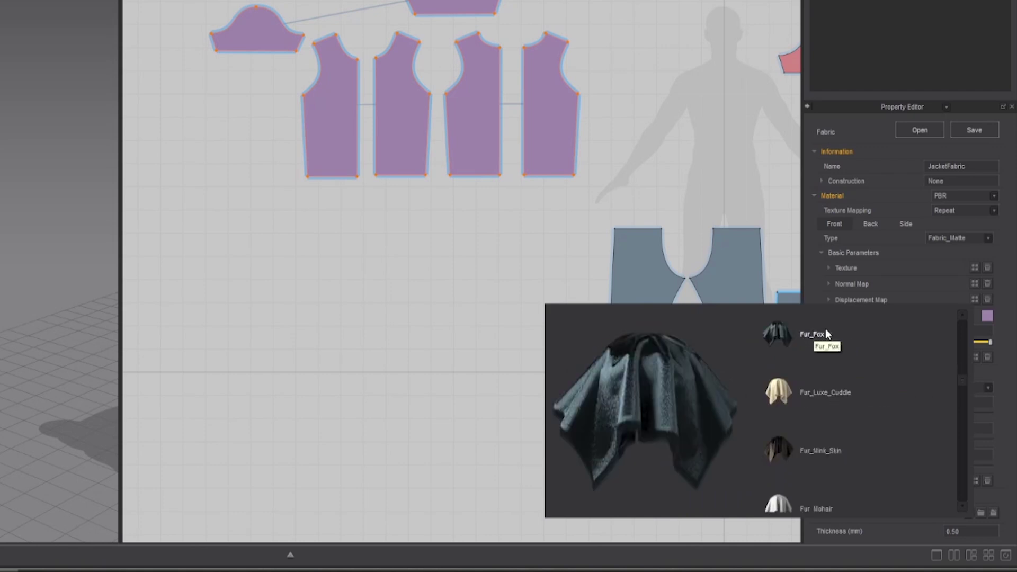
pyautogui.scroll(-4, 842, 424)
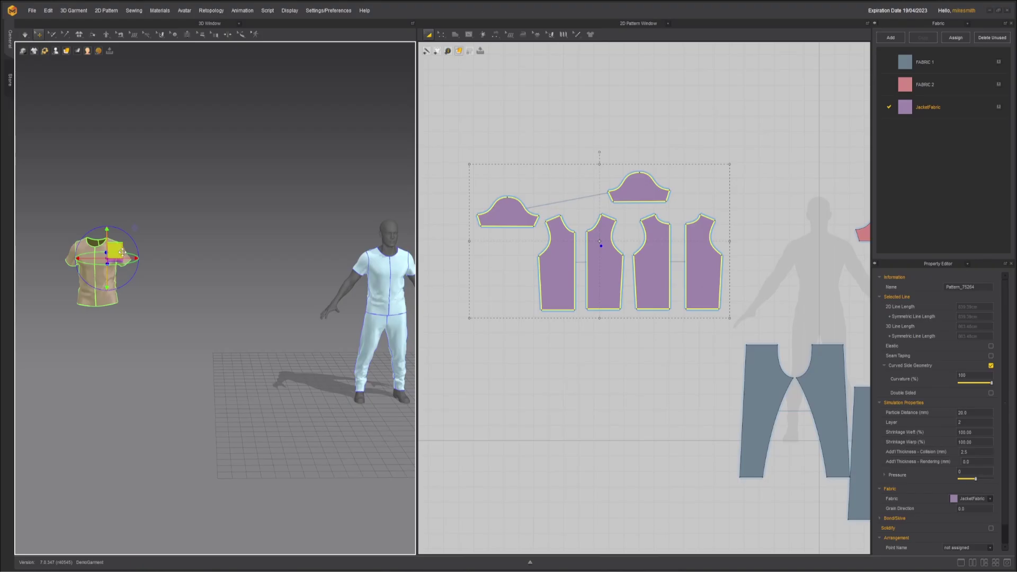
# - Move the duplicated T-shirt in 3D back onto the avatar, over the frozen shirt
pyautogui.moveTo(121, 251); pyautogui.dragTo(413, 260)
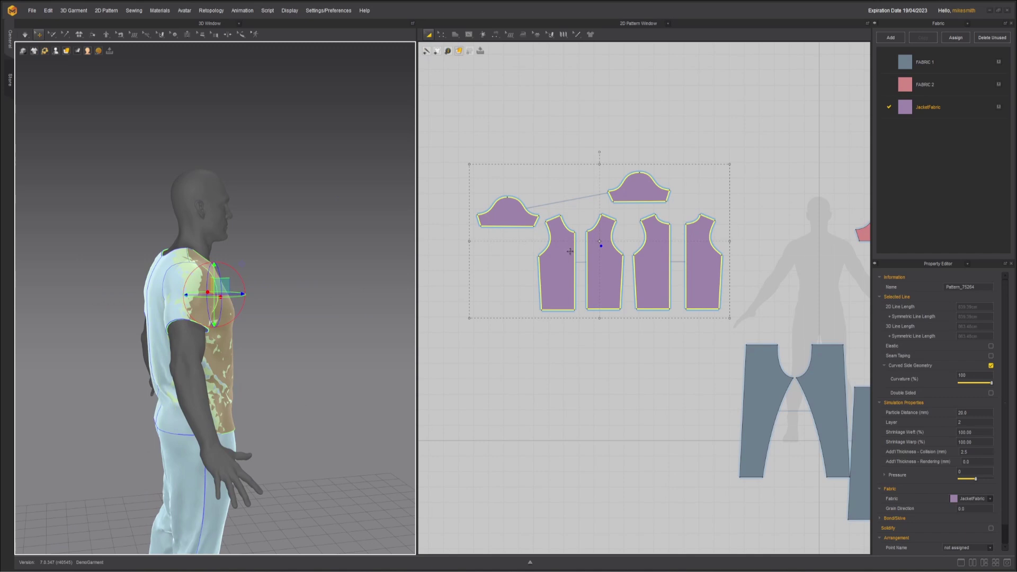
pyautogui.moveTo(614, 255); pyautogui.dragTo(612, 265, button='middle')
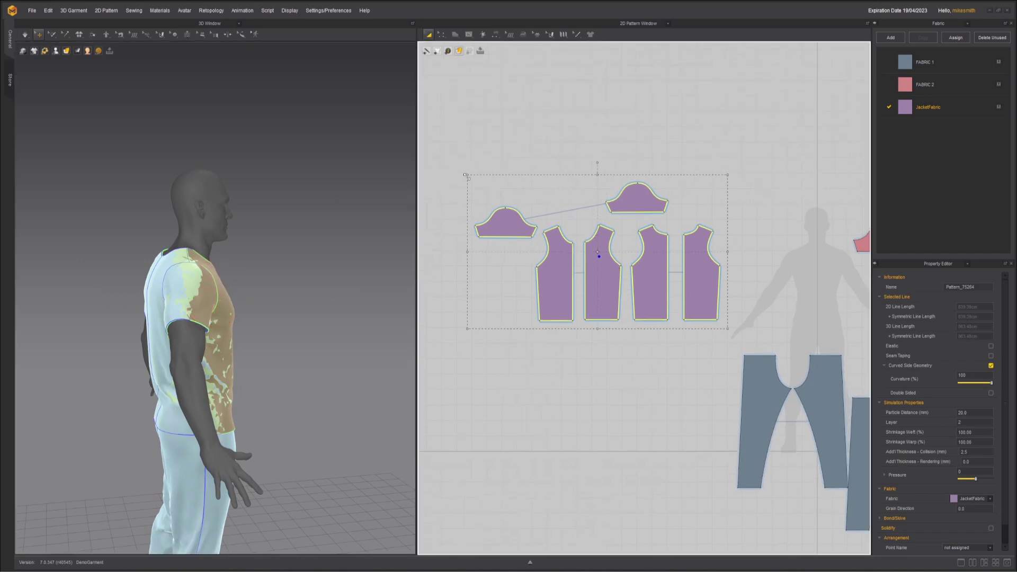
# - Scale up all six jacket pattern pieces and simulate the enlarged garment on the avatar
pyautogui.moveTo(466, 177); pyautogui.dragTo(437, 158)
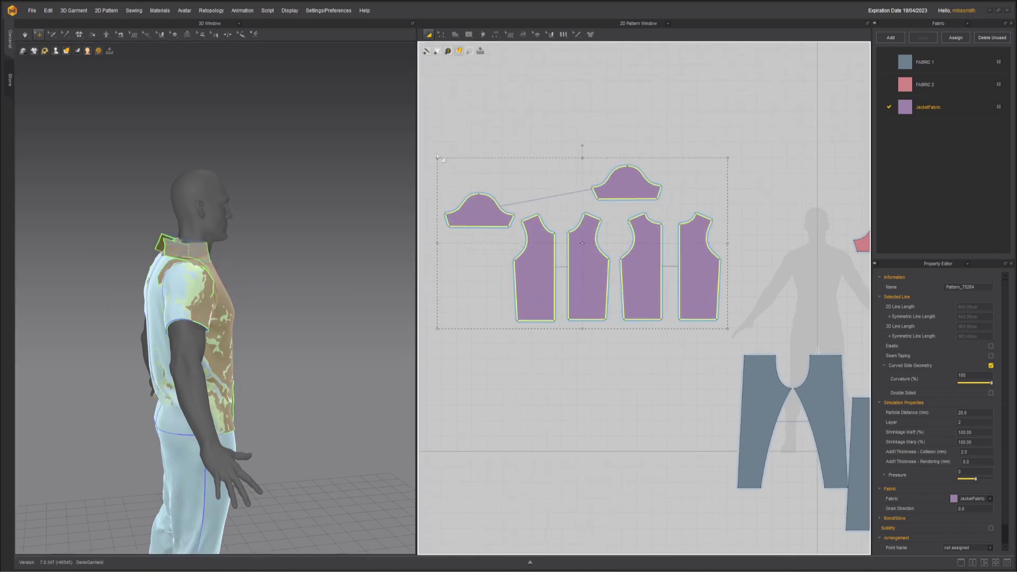
pyautogui.moveTo(233, 265); pyautogui.dragTo(262, 266, button='right')
pyautogui.press('space')
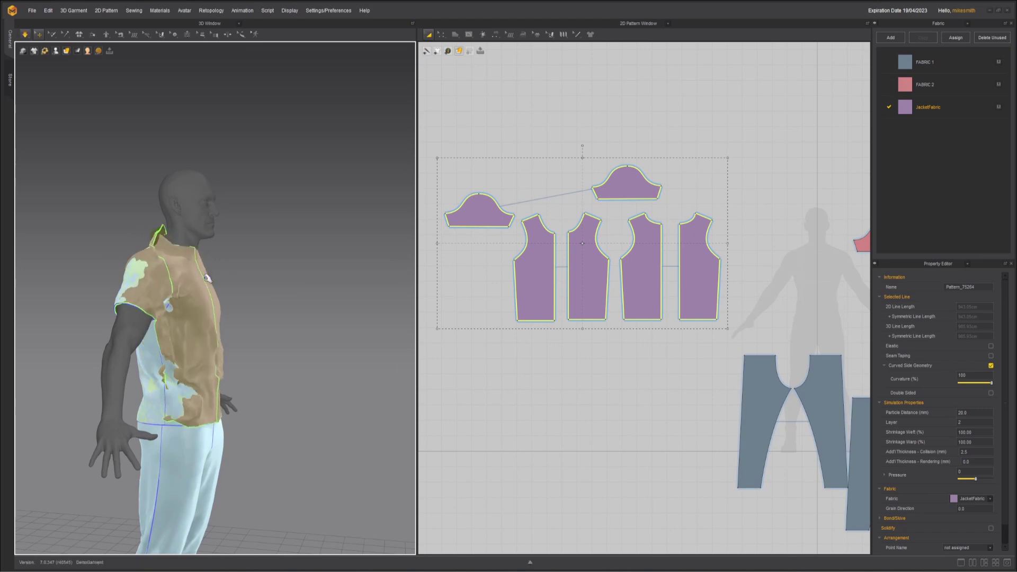
pyautogui.moveTo(159, 358); pyautogui.dragTo(356, 360, button='right')
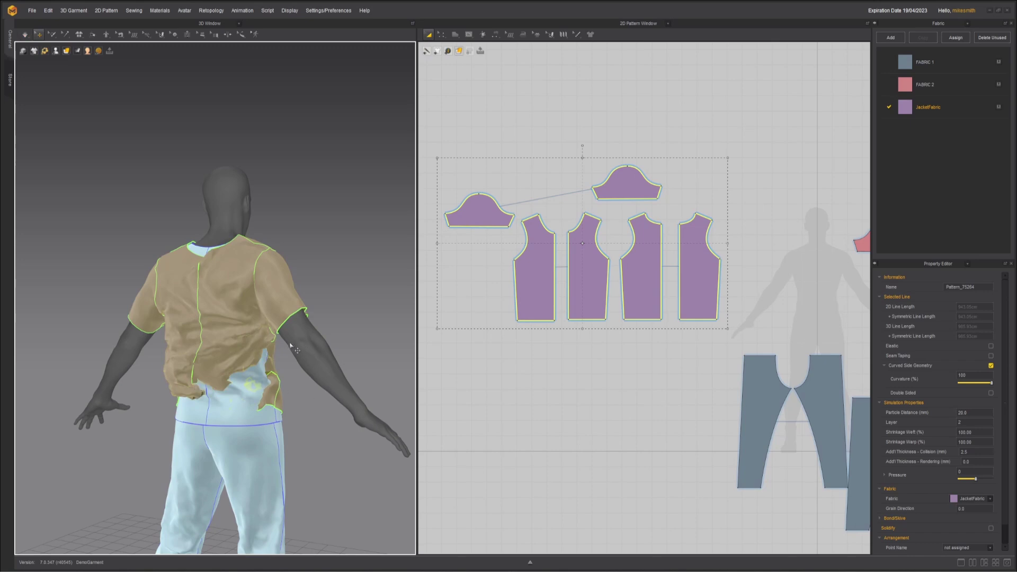
# - Undo the simulation and set the layer of all six jacket pieces to 3
pyautogui.hotkey('ctrl', 'z')
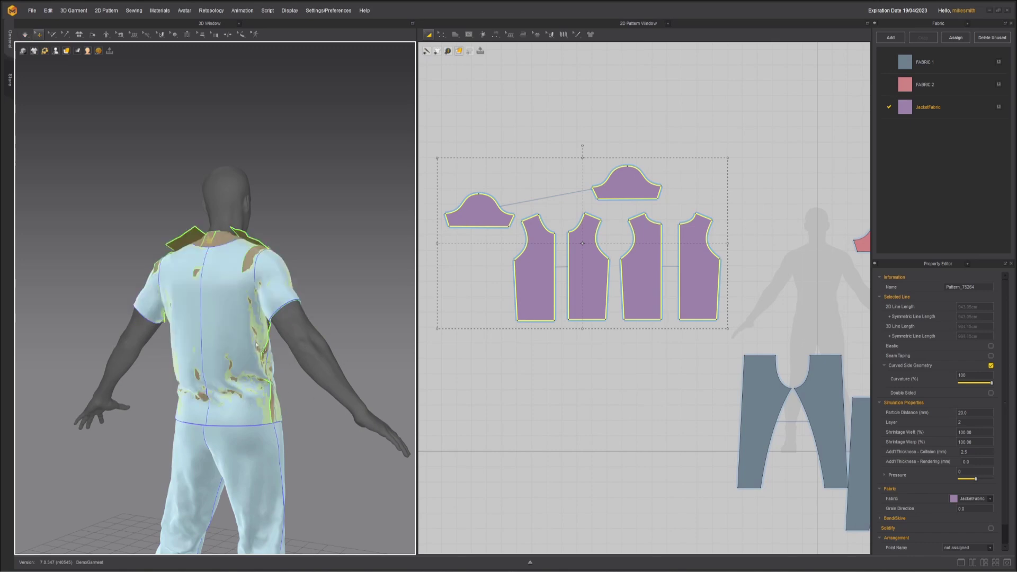
pyautogui.moveTo(281, 356); pyautogui.dragTo(242, 352, button='right')
pyautogui.moveTo(642, 321); pyautogui.dragTo(651, 331, button='middle')
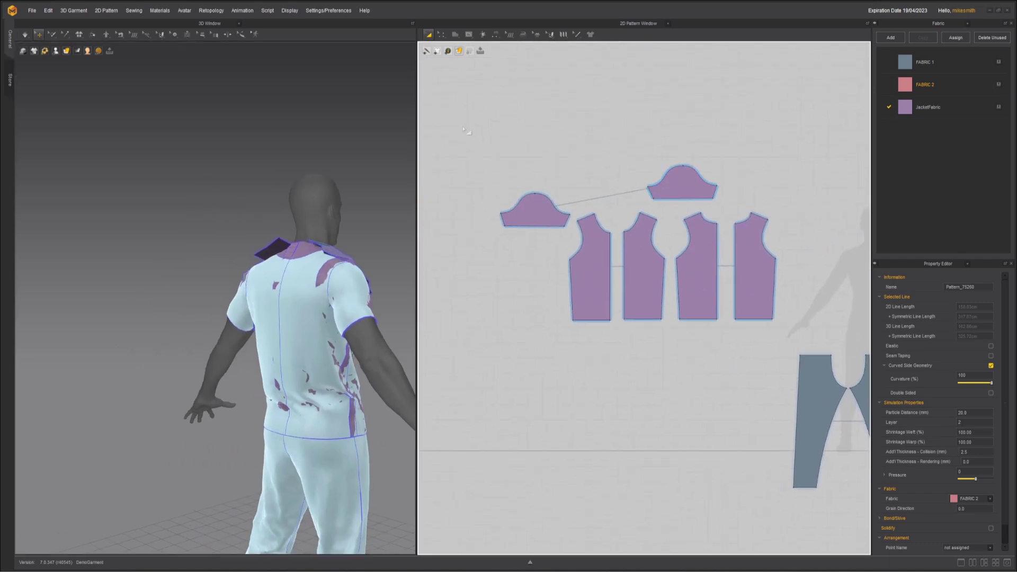
pyautogui.moveTo(461, 128); pyautogui.dragTo(792, 337)
pyautogui.click(966, 422)
pyautogui.write('3')
# - Simulate the jacket and pull its lower back so the fabric drapes over the shirt underneath
pyautogui.scroll(-1, 243, 245)
pyautogui.moveTo(243, 244); pyautogui.dragTo(217, 235, button='middle')
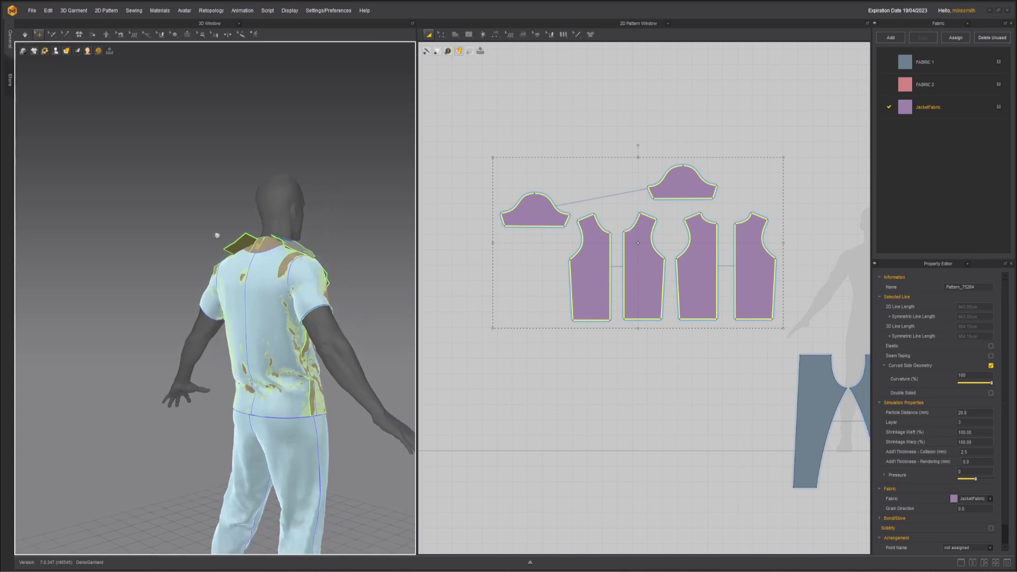
pyautogui.press('space')
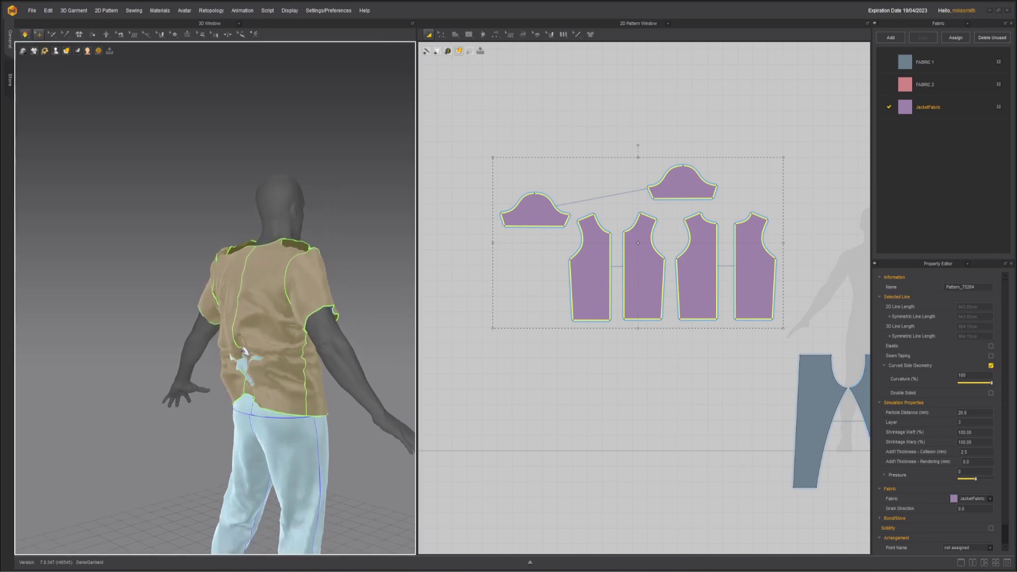
pyautogui.moveTo(244, 351); pyautogui.dragTo(259, 370)
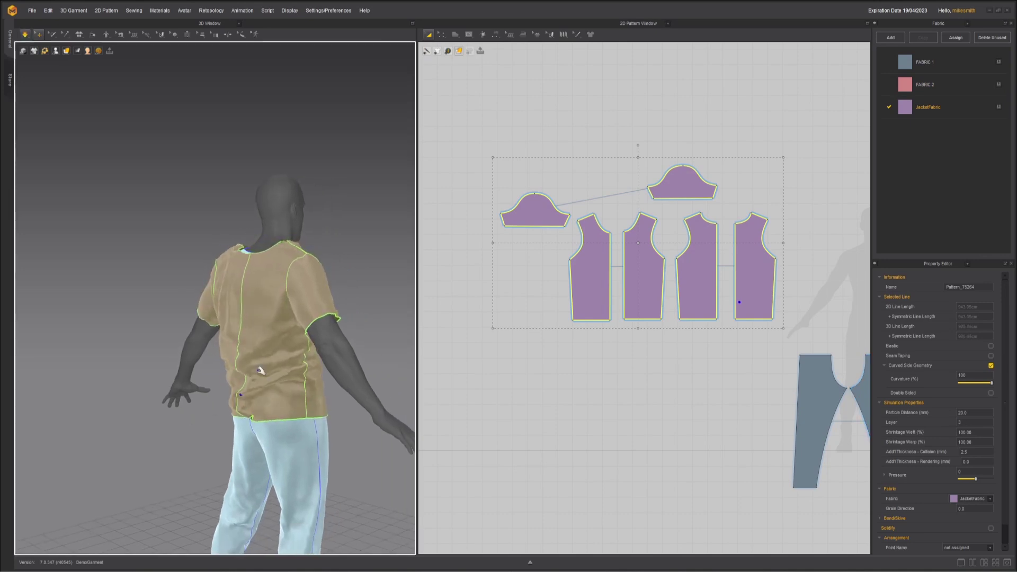
pyautogui.press('2')
pyautogui.moveTo(172, 227); pyautogui.dragTo(295, 226, button='right')
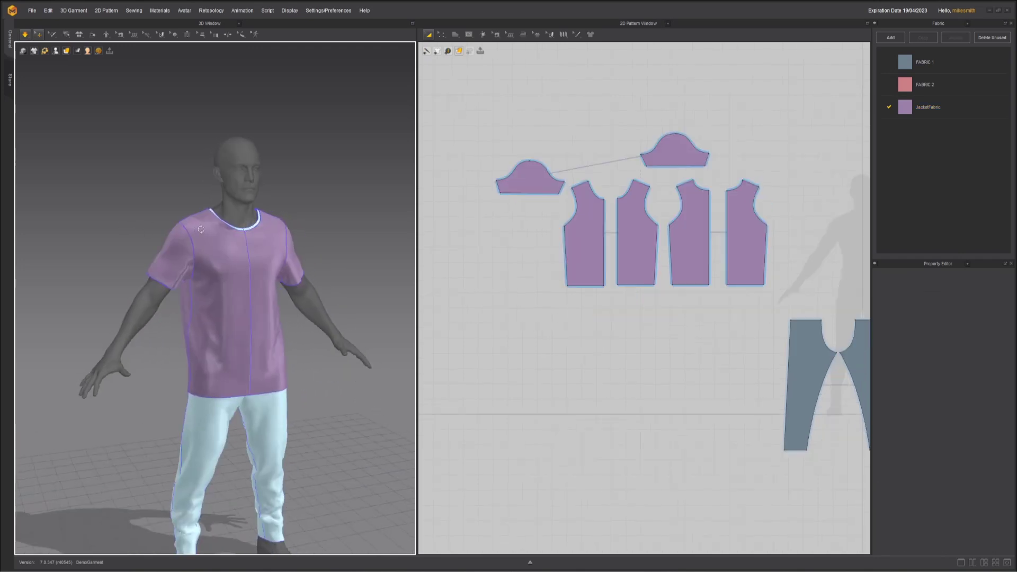
pyautogui.press('2')
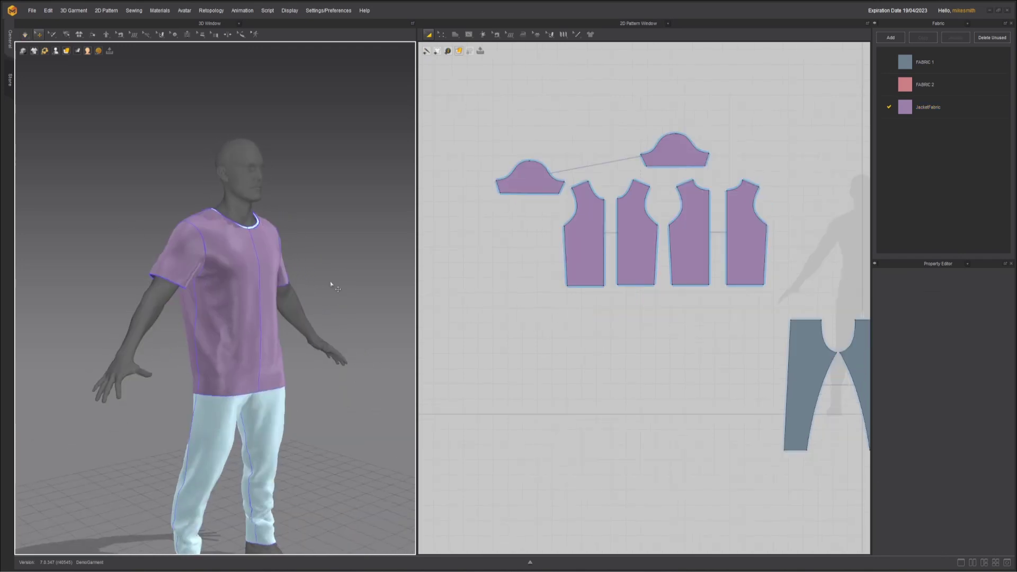
pyautogui.moveTo(324, 285); pyautogui.dragTo(282, 285, button='right')
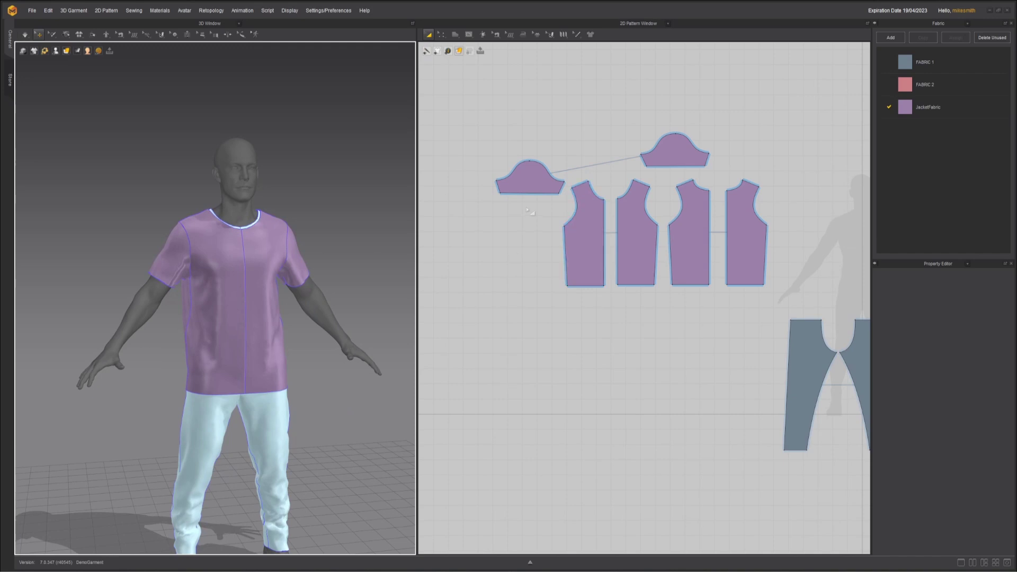
# - Lengthen both linked sleeves to about the elbow by moving the sleeve hem edge outward, and simulate them
pyautogui.press('z')
pyautogui.moveTo(526, 194); pyautogui.dragTo(526, 211)
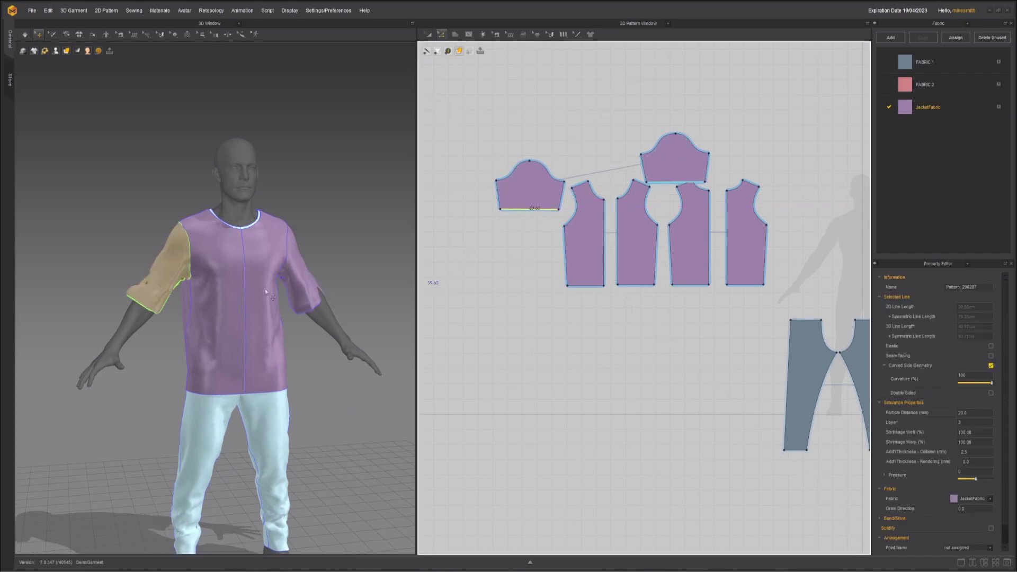
pyautogui.press('space')
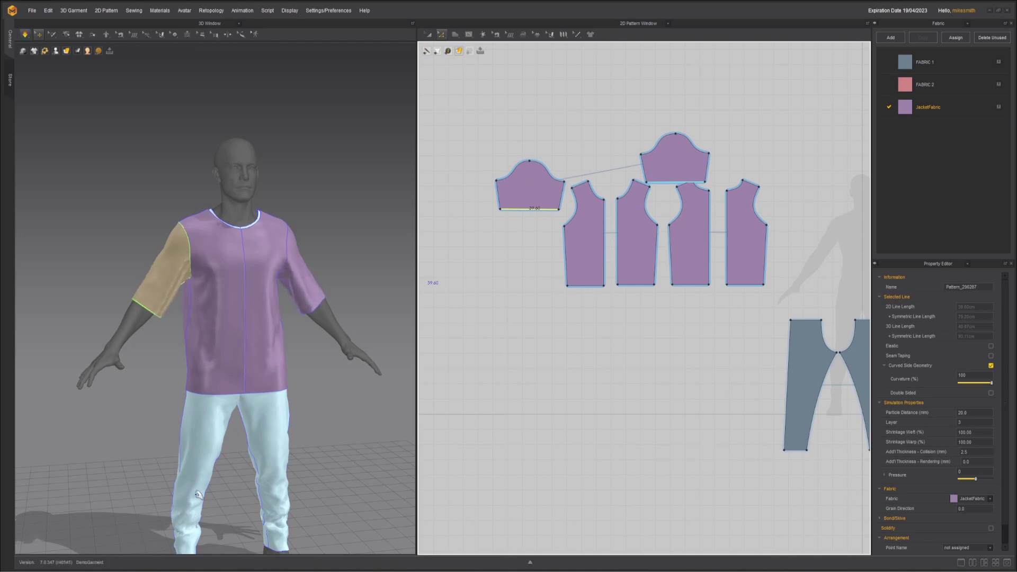
pyautogui.moveTo(164, 308); pyautogui.dragTo(177, 293, button='middle')
pyautogui.scroll(2, 177, 293)
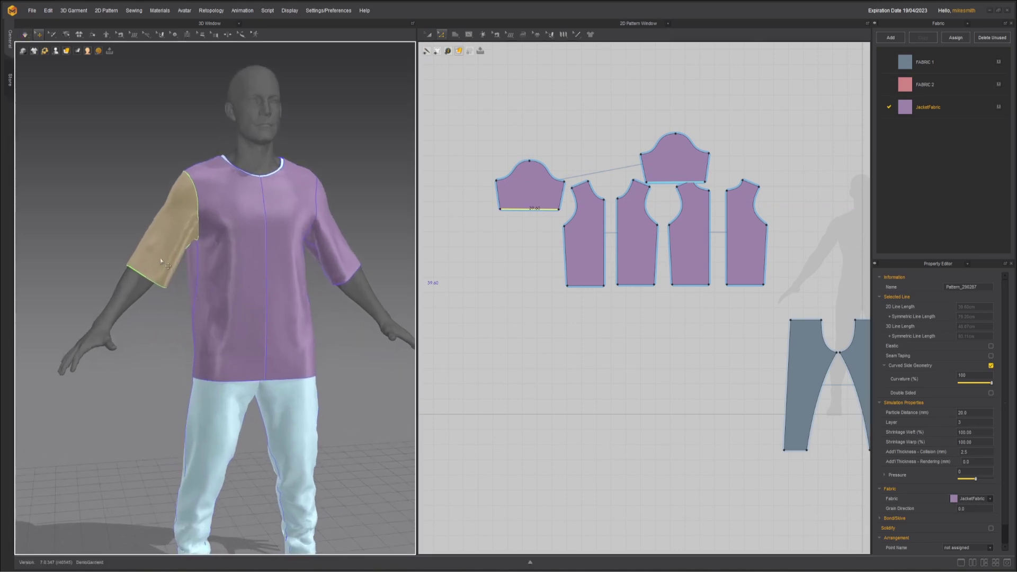
# - Extend the sleeve hems further towards the wrists and tug both cuffs into place on the arms during simulation
pyautogui.moveTo(530, 210); pyautogui.dragTo(524, 239)
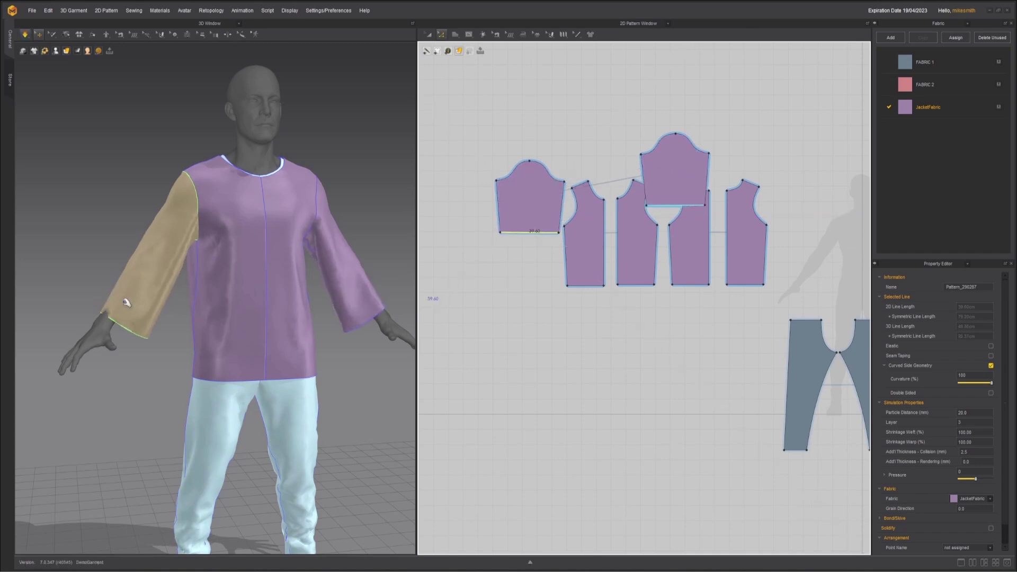
pyautogui.moveTo(126, 302)
pyautogui.mouseDown()
pyautogui.moveTo(99, 298)
pyautogui.moveTo(133, 301)
pyautogui.mouseUp()
pyautogui.moveTo(365, 302); pyautogui.dragTo(347, 313)
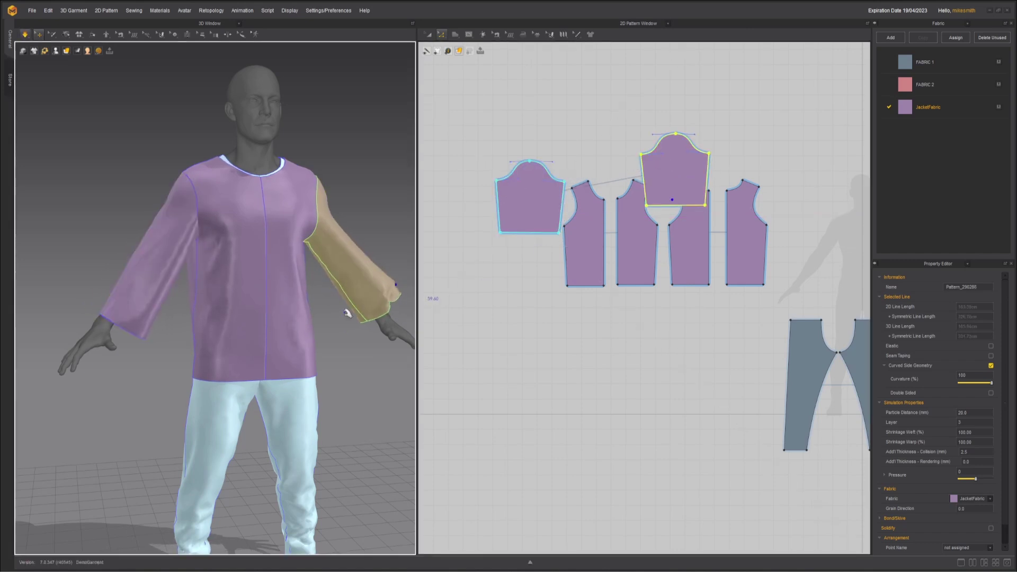
pyautogui.scroll(-2, 366, 304)
pyautogui.click(118, 296)
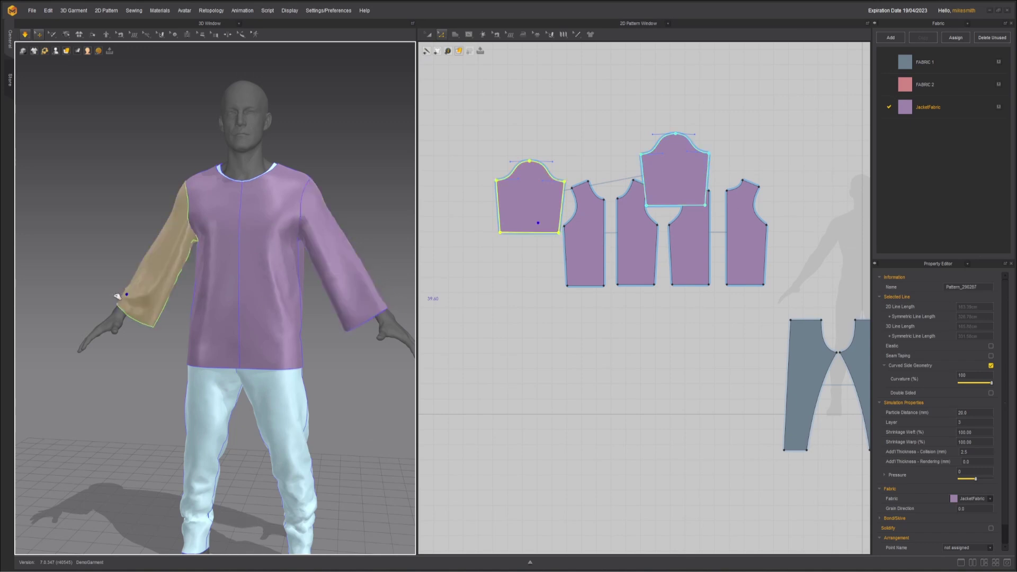
# - Taper the sleeves by moving both hem corner points of the sleeve pattern inward, and simulate the jacket
pyautogui.click(517, 249)
pyautogui.click(500, 233)
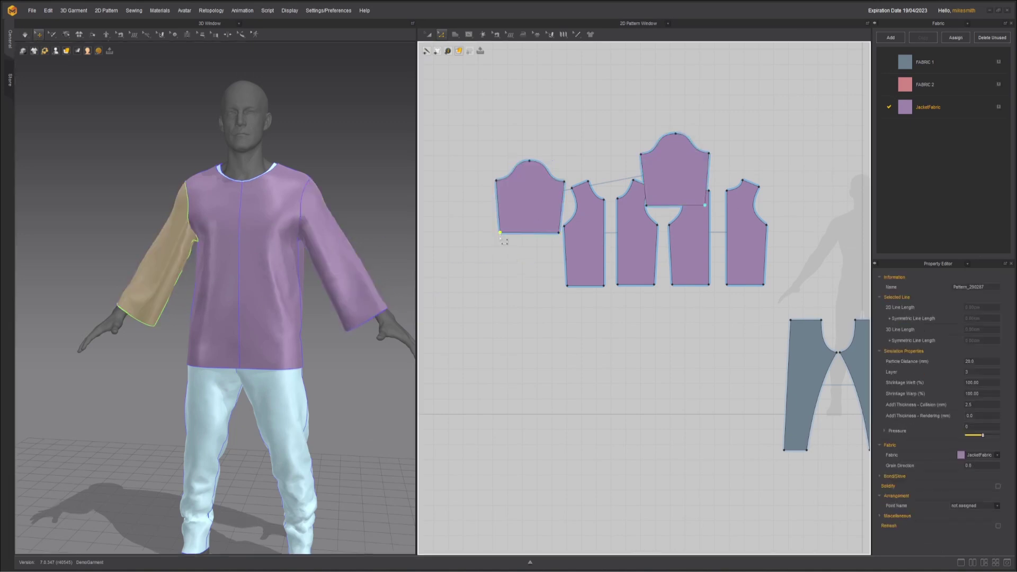
pyautogui.moveTo(500, 233); pyautogui.dragTo(512, 233)
pyautogui.moveTo(559, 232); pyautogui.dragTo(544, 244)
pyautogui.press('space')
pyautogui.moveTo(344, 275); pyautogui.dragTo(363, 294)
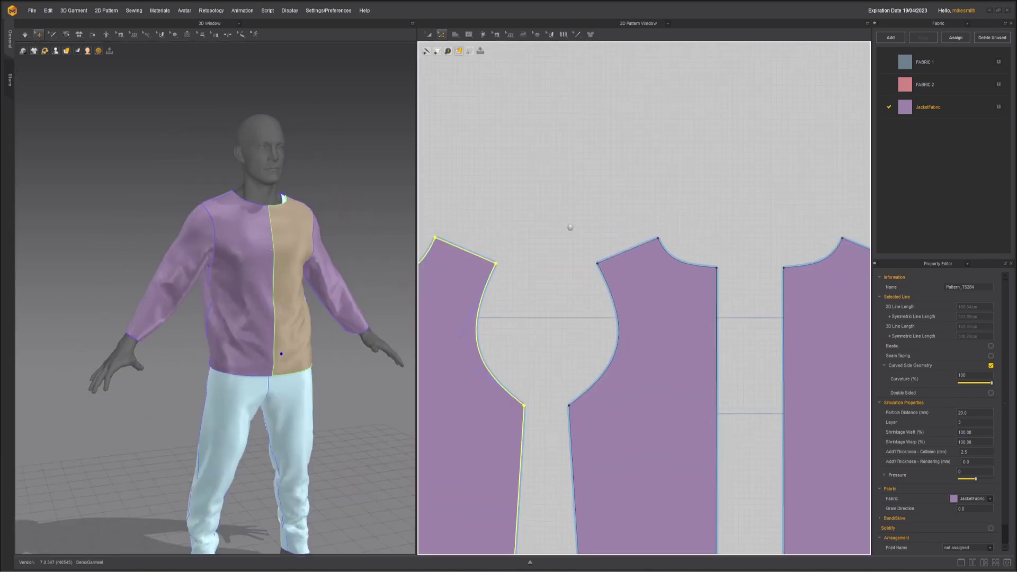
# - Draw a rectangular collar piece above the back body patterns, with a linked symmetric copy beside it
pyautogui.click(455, 34)
pyautogui.click(473, 60)
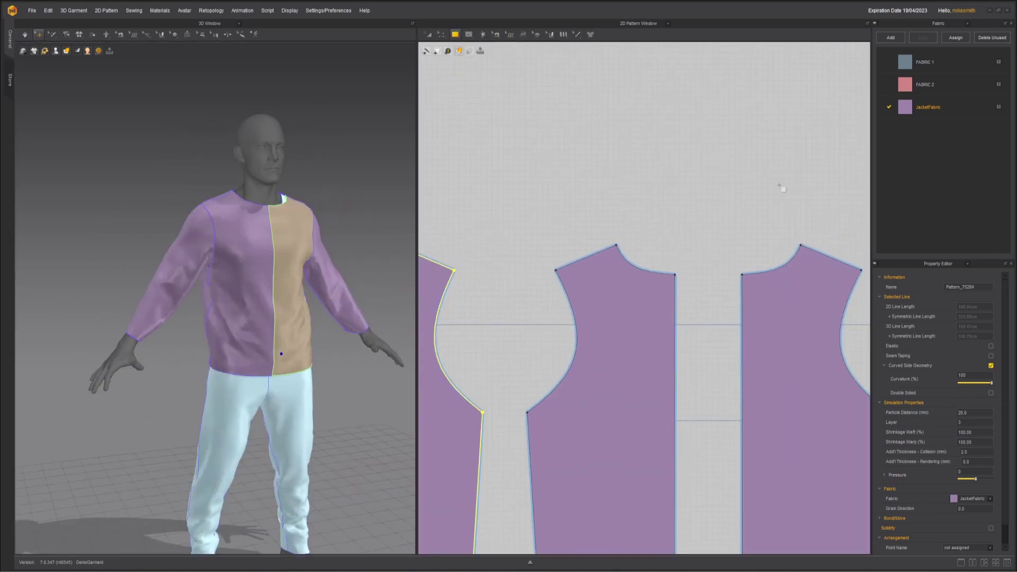
pyautogui.moveTo(798, 143); pyautogui.dragTo(611, 163)
pyautogui.press('a')
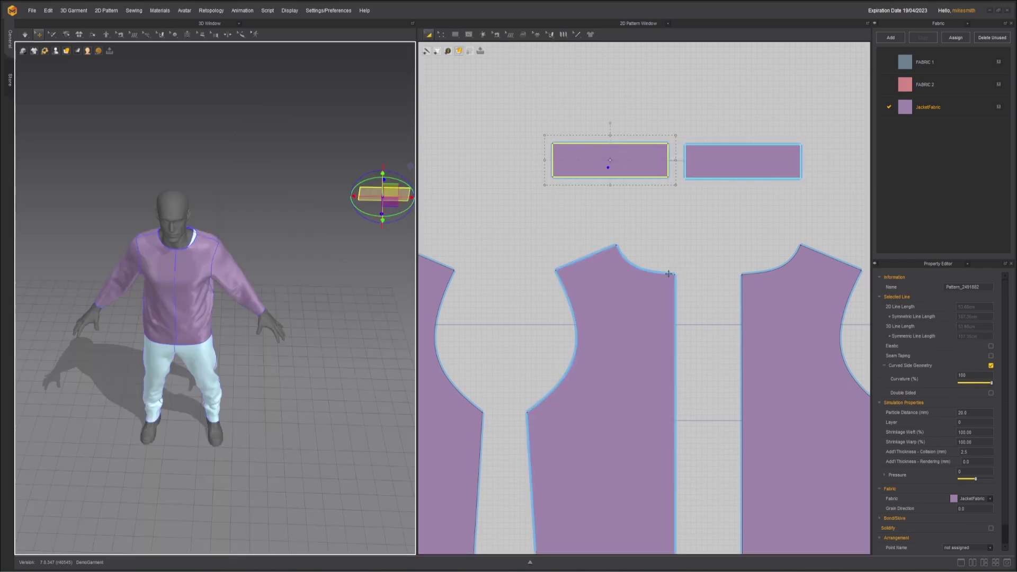
# - Rotate one collar piece about its vertical axis in 3D and move it towards the avatar
pyautogui.moveTo(225, 247); pyautogui.dragTo(176, 254, button='right')
pyautogui.moveTo(317, 202); pyautogui.dragTo(359, 213, button='right')
pyautogui.moveTo(359, 214); pyautogui.dragTo(332, 218, button='middle')
pyautogui.click(462, 200)
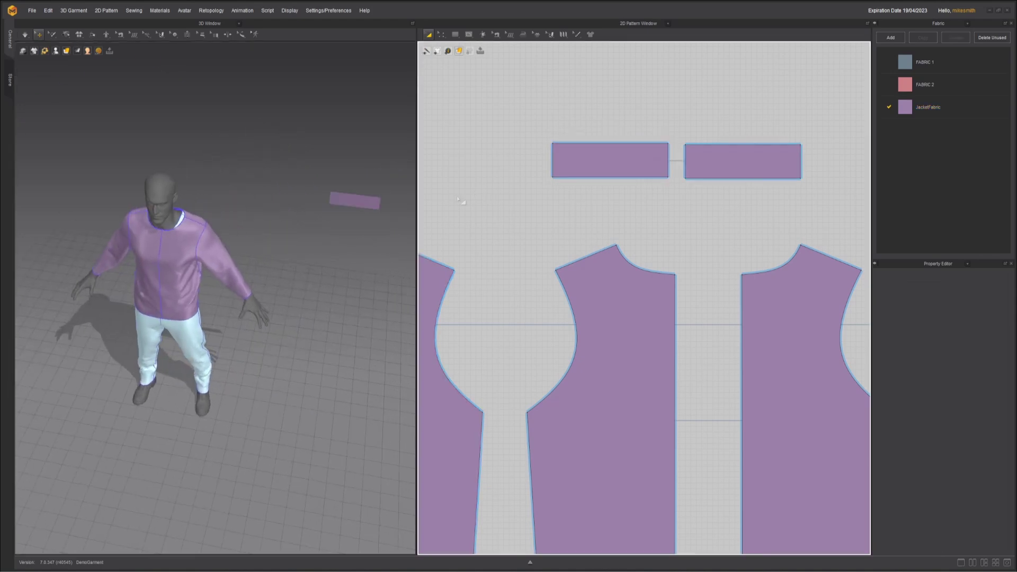
pyautogui.click(343, 200)
pyautogui.scroll(3, 334, 209)
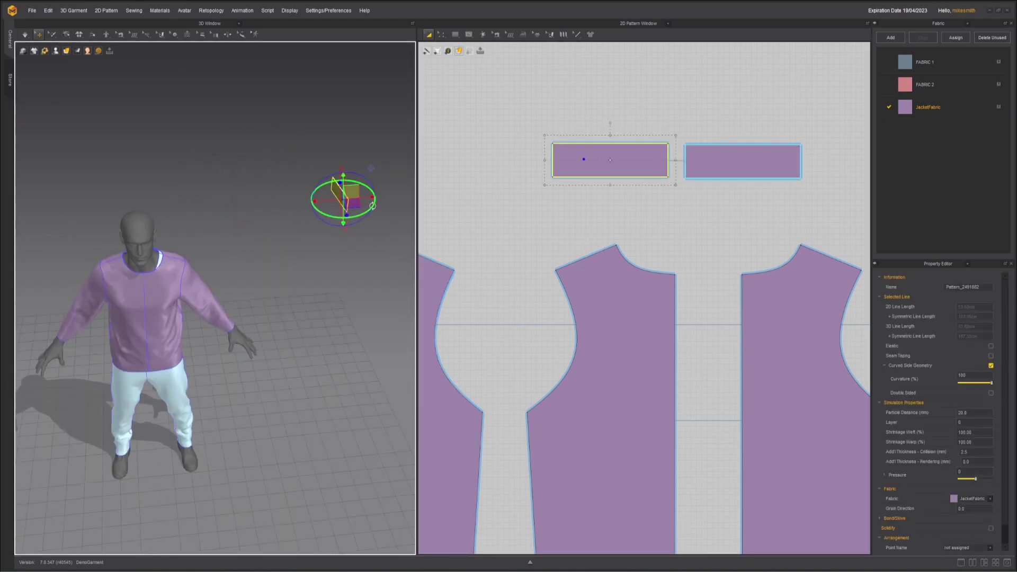
pyautogui.moveTo(339, 206); pyautogui.dragTo(206, 214)
# - Move the linked collar pieces in 3D to the back of the avatar's neck
pyautogui.moveTo(242, 228); pyautogui.dragTo(394, 254, button='middle')
pyautogui.click(111, 252)
pyautogui.moveTo(138, 261); pyautogui.dragTo(95, 267)
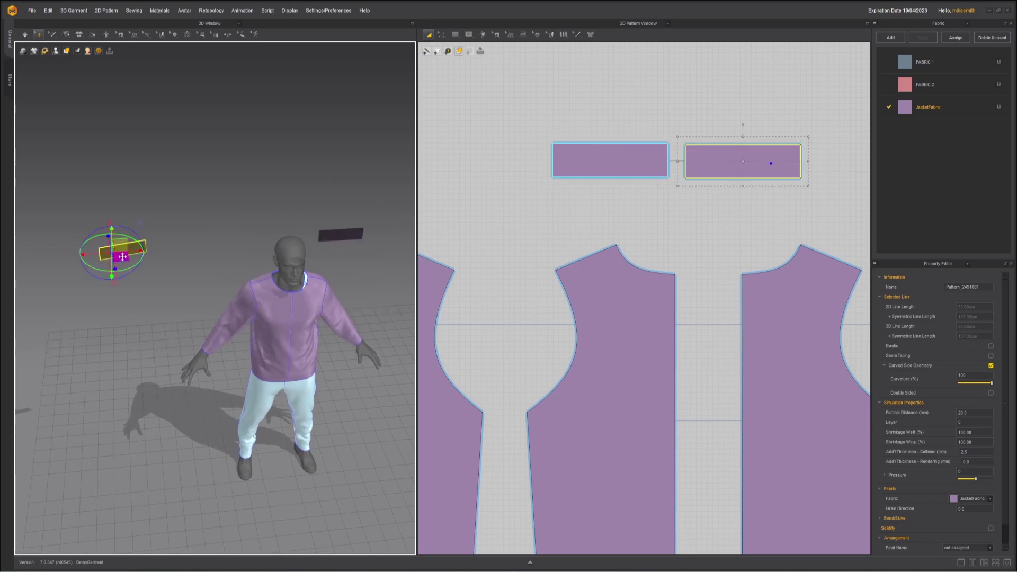
pyautogui.moveTo(227, 216); pyautogui.dragTo(280, 224, button='right')
pyautogui.moveTo(270, 221); pyautogui.dragTo(230, 233)
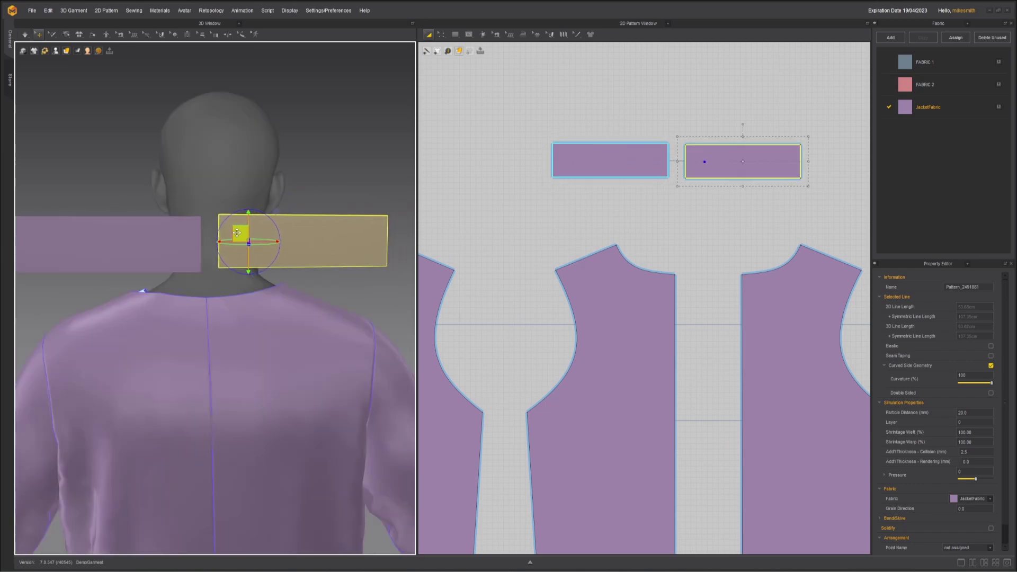
# - Adjust the collar pieces in 3D so they stand along both sides of the neck, just above the neckline
pyautogui.scroll(-5, 230, 233)
pyautogui.moveTo(230, 233); pyautogui.dragTo(264, 311, button='right')
pyautogui.scroll(4, 262, 283)
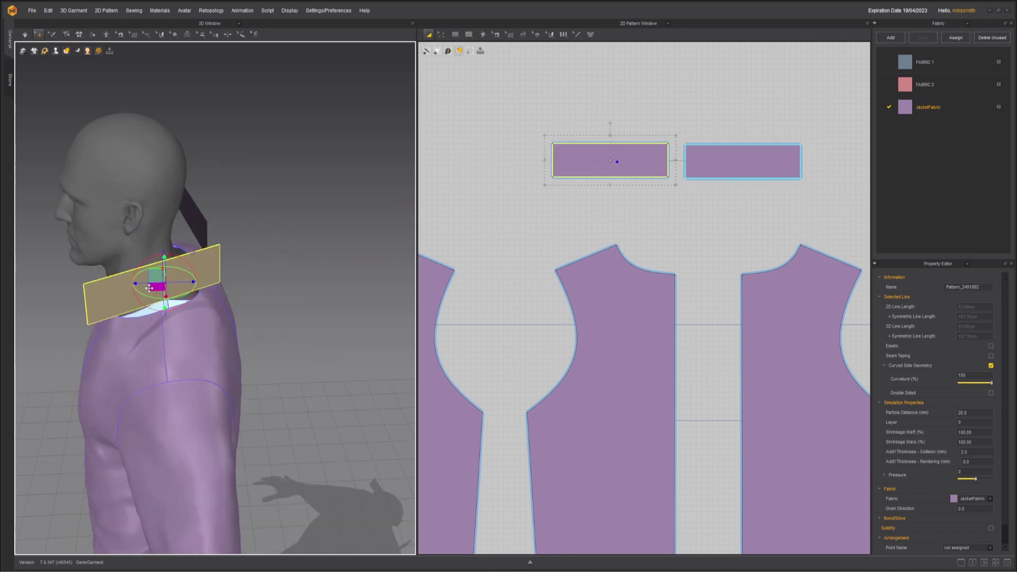
pyautogui.moveTo(189, 282); pyautogui.dragTo(183, 285)
pyautogui.click(196, 222)
# - Sew the facing short edges of the two collar pieces together with Segment Sewing
pyautogui.moveTo(236, 243); pyautogui.dragTo(375, 427, button='right')
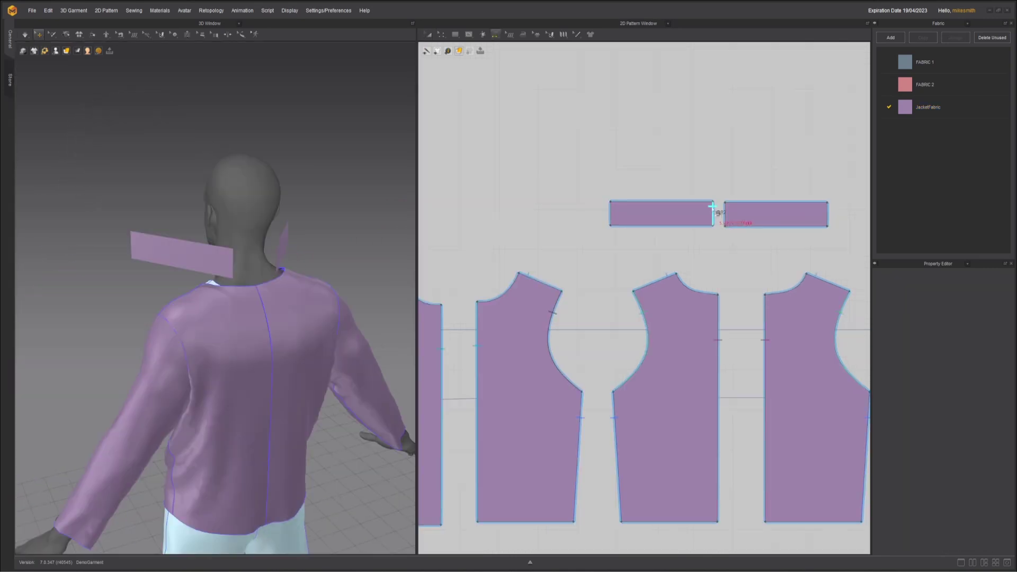
pyautogui.click(712, 209)
pyautogui.click(724, 213)
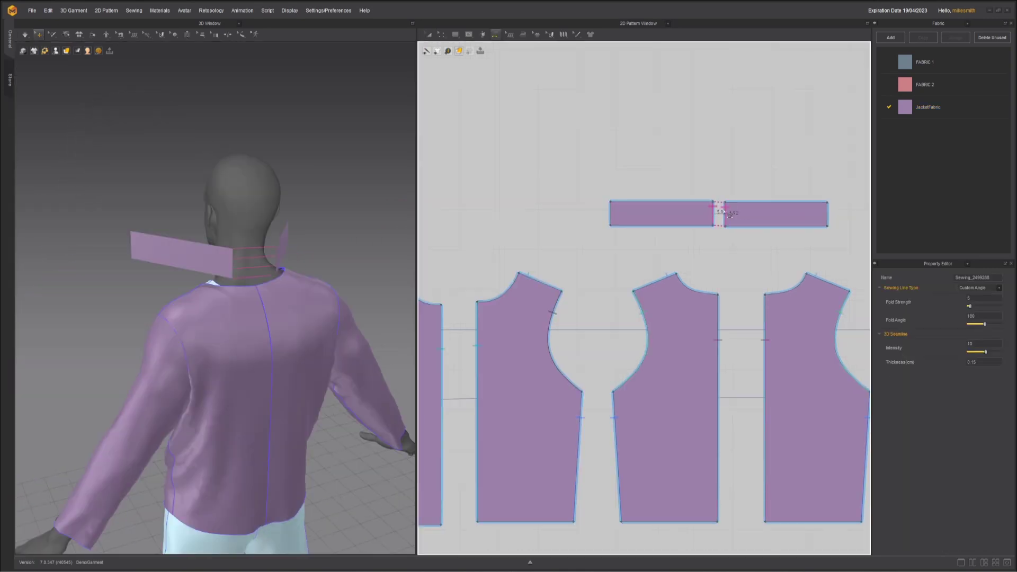
# - Sew the back neckline, from centre back to shoulder, to the collar's lower edge with Free Sewing
pyautogui.scroll(1, 631, 225)
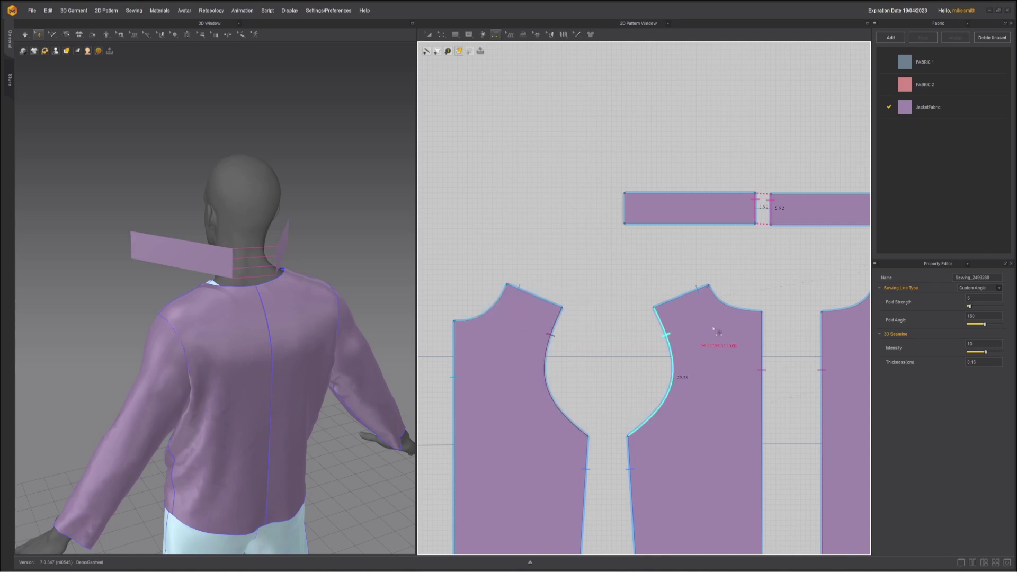
pyautogui.click(495, 34)
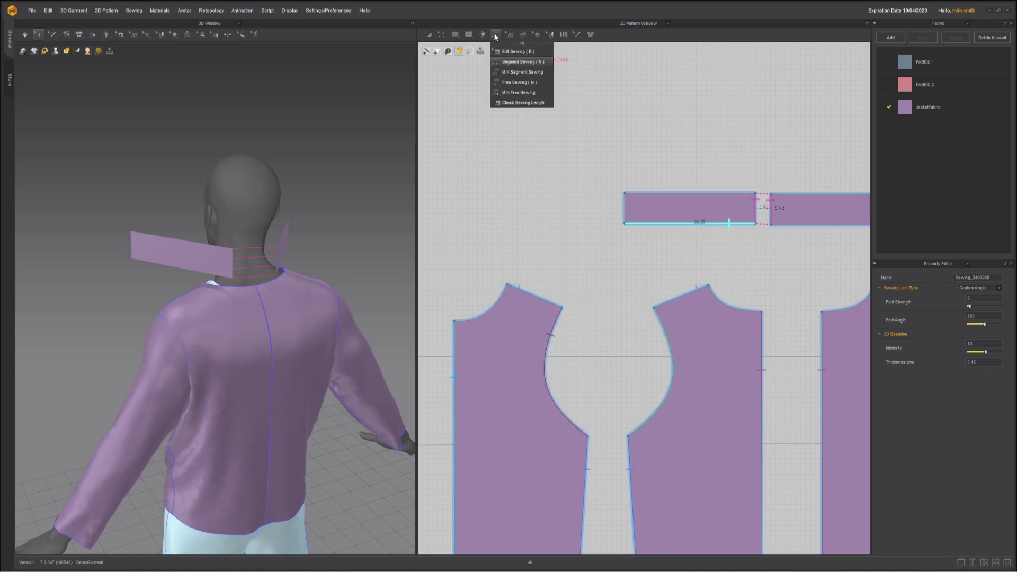
pyautogui.click(512, 82)
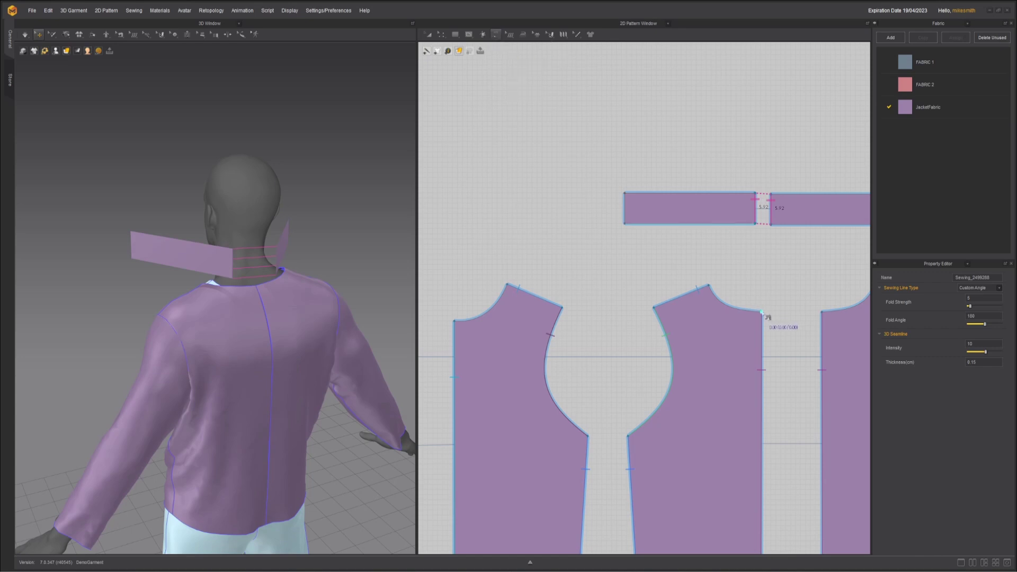
pyautogui.click(762, 313)
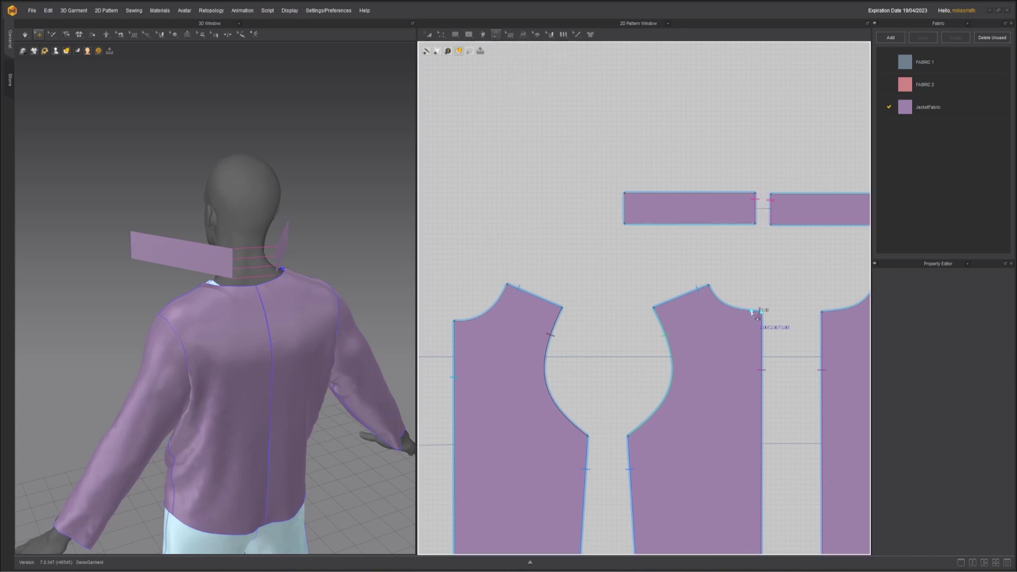
pyautogui.click(709, 287)
pyautogui.click(756, 224)
pyautogui.click(692, 224)
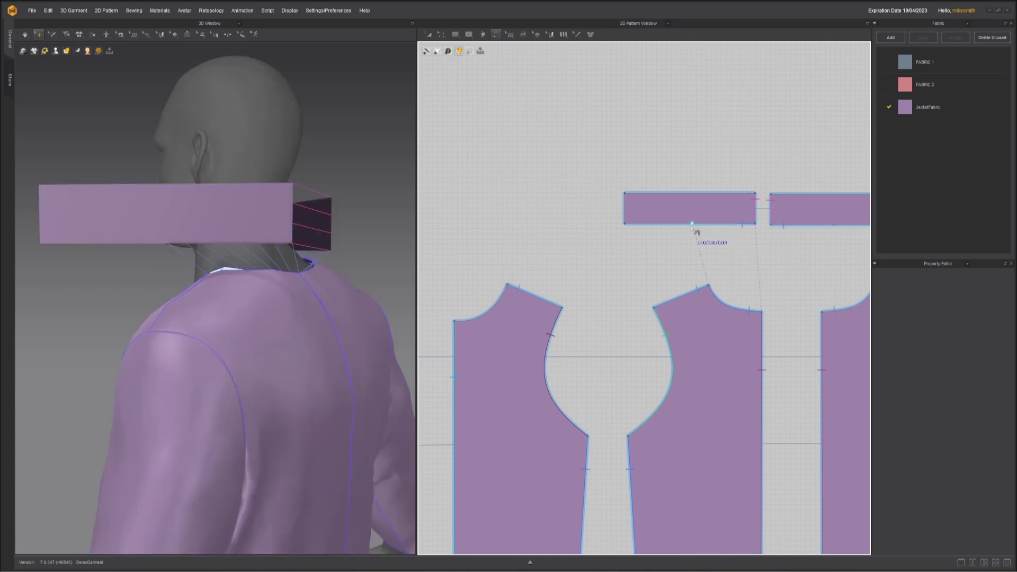
# - Sew the remaining part of the collar's lower edge to the front neckline, from shoulder to centre front
pyautogui.click(693, 224)
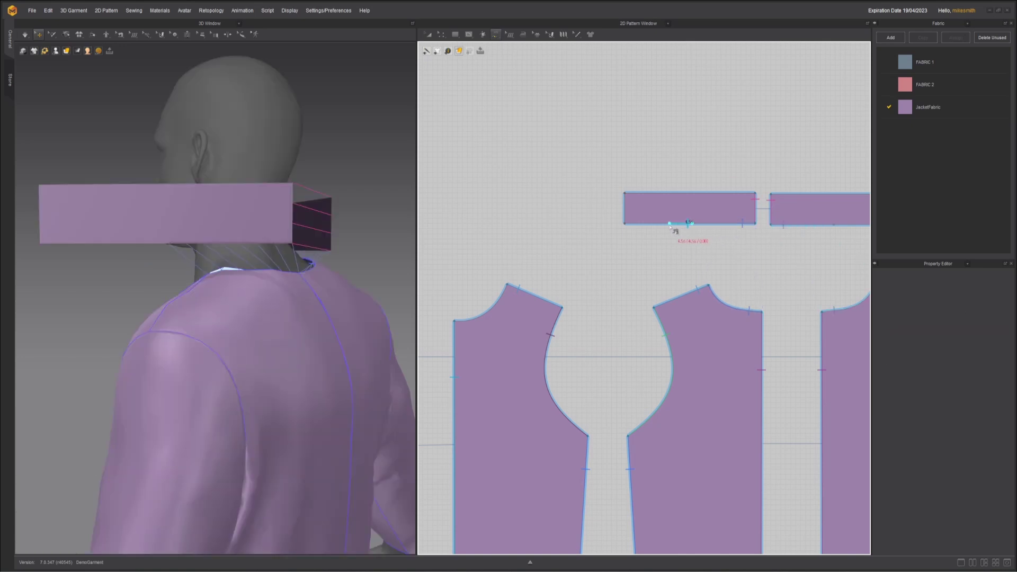
pyautogui.click(628, 229)
pyautogui.click(509, 286)
pyautogui.click(454, 322)
pyautogui.press('2')
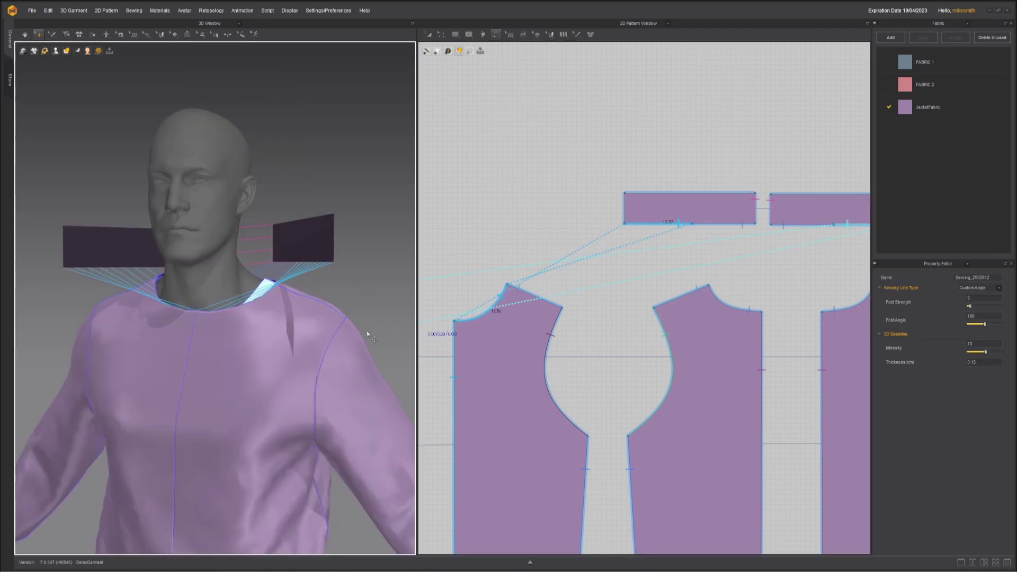
# - Try simulating the garment to drape the newly sewn collar, and undo the simulated result
pyautogui.press('space')
pyautogui.moveTo(369, 332); pyautogui.dragTo(255, 291, button='right')
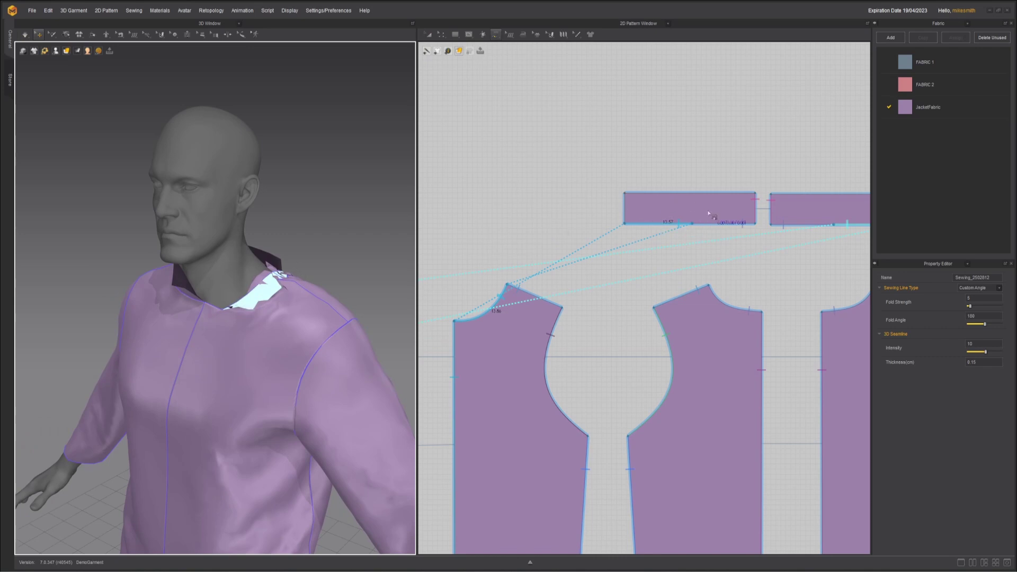
pyautogui.moveTo(281, 242); pyautogui.dragTo(356, 266, button='right')
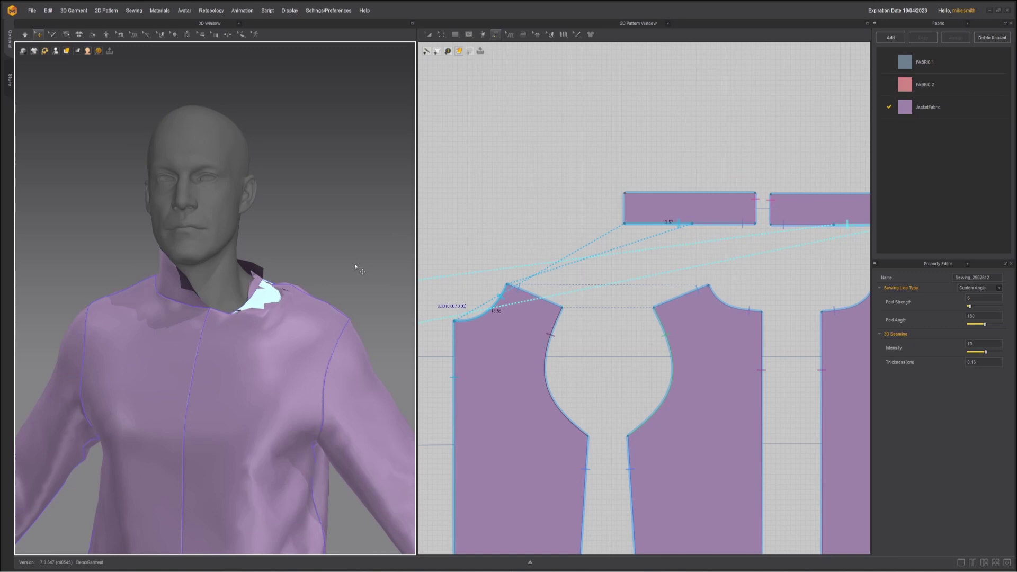
pyautogui.hotkey('ctrl', 'z')
# - Set the layer of both collar pieces to 3 and simulate the garment to drape the collar around the neck
pyautogui.press('a')
pyautogui.click(726, 213)
pyautogui.keyDown('shift'); pyautogui.click(802, 211); pyautogui.keyUp('shift')
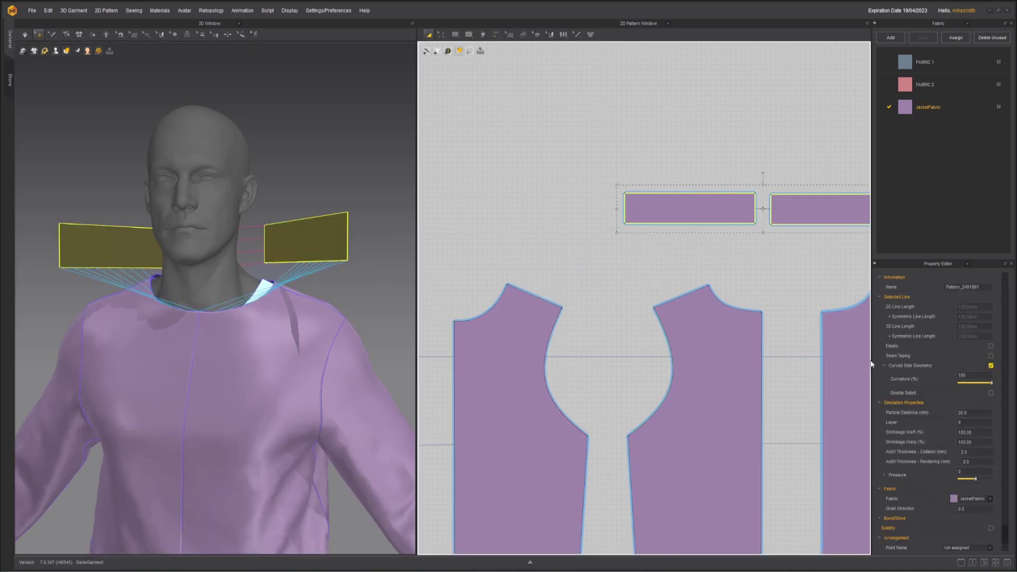
pyautogui.click(960, 422)
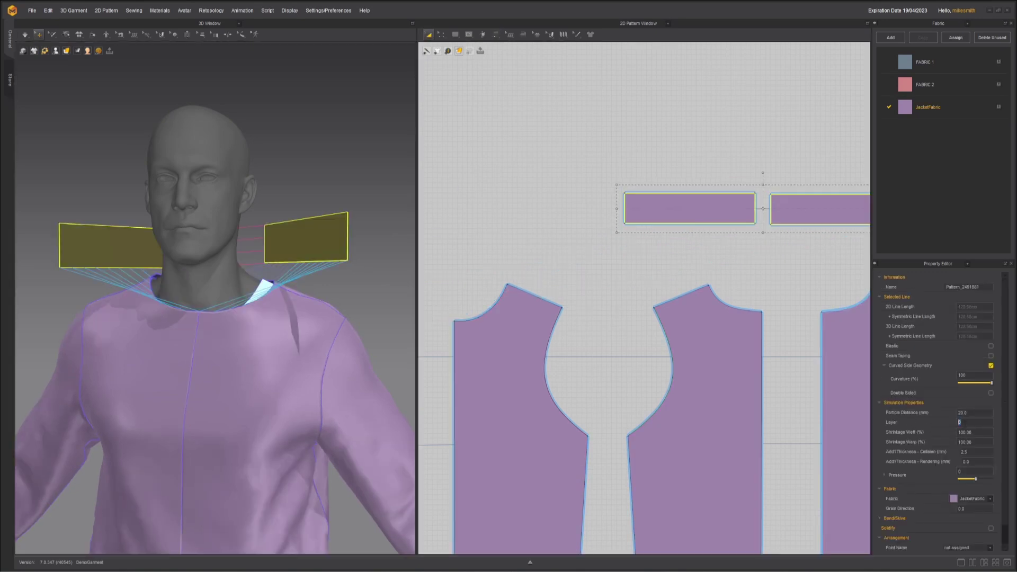
pyautogui.write('3')
pyautogui.press('Return')
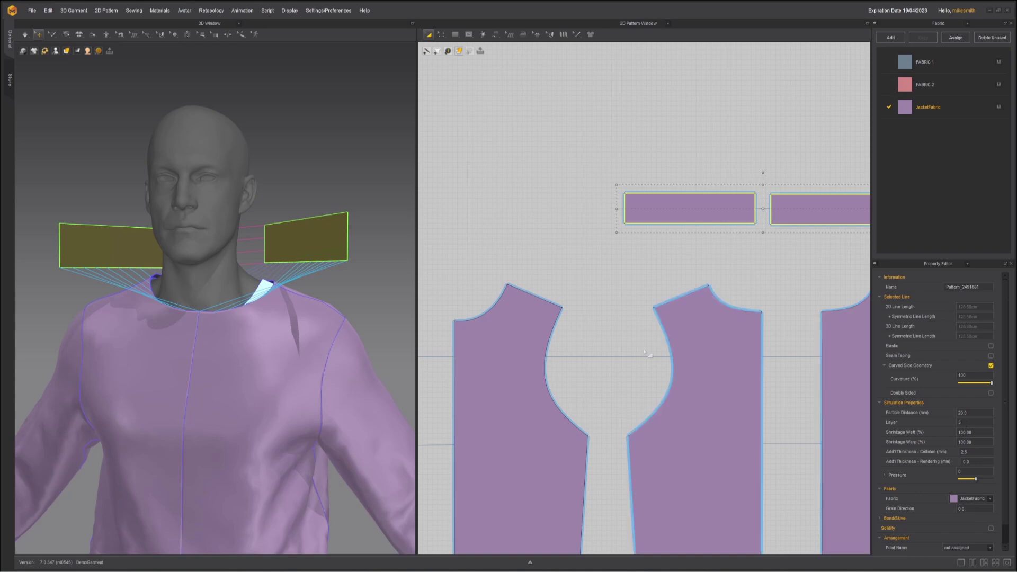
pyautogui.press('space')
pyautogui.moveTo(199, 267); pyautogui.dragTo(203, 256, button='right')
pyautogui.moveTo(113, 282)
pyautogui.mouseDown(button='right')
pyautogui.moveTo(58, 278)
pyautogui.moveTo(121, 268)
pyautogui.mouseUp(button='right')
# - Slant the collar's front ends by moving their upper outer corners inward, and simulate the garment
pyautogui.moveTo(588, 221); pyautogui.dragTo(500, 234, button='middle')
pyautogui.click(500, 234)
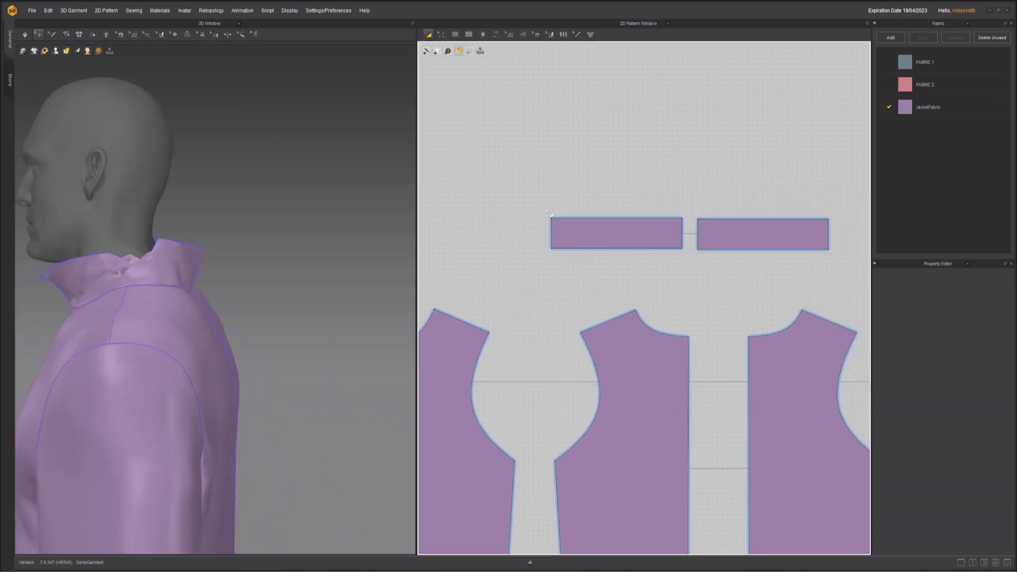
pyautogui.press('z')
pyautogui.moveTo(552, 218); pyautogui.dragTo(578, 218)
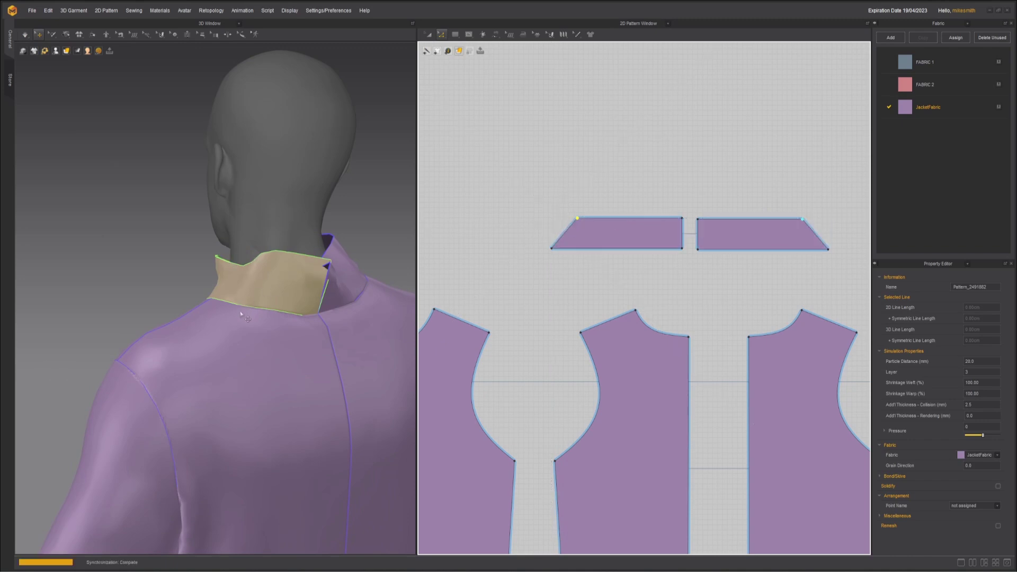
pyautogui.press('space')
pyautogui.moveTo(255, 289); pyautogui.dragTo(250, 312, button='right')
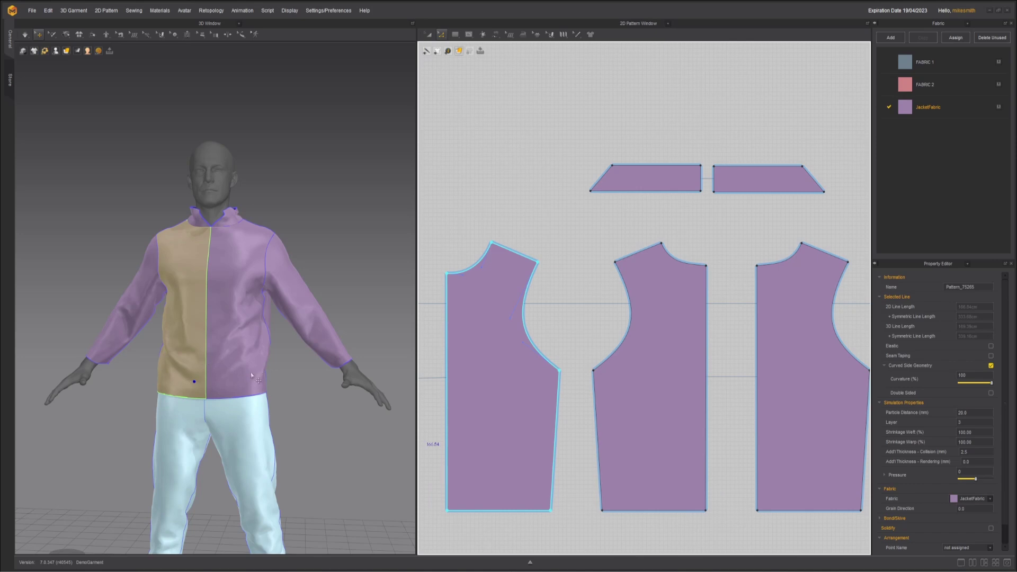
# - Shorten the jacket by moving the bottom hem edges of the front and back body pieces upward
pyautogui.click(506, 512)
pyautogui.keyDown('shift'); pyautogui.click(615, 512); pyautogui.keyUp('shift')
pyautogui.moveTo(621, 515); pyautogui.dragTo(566, 495)
pyautogui.click(565, 496)
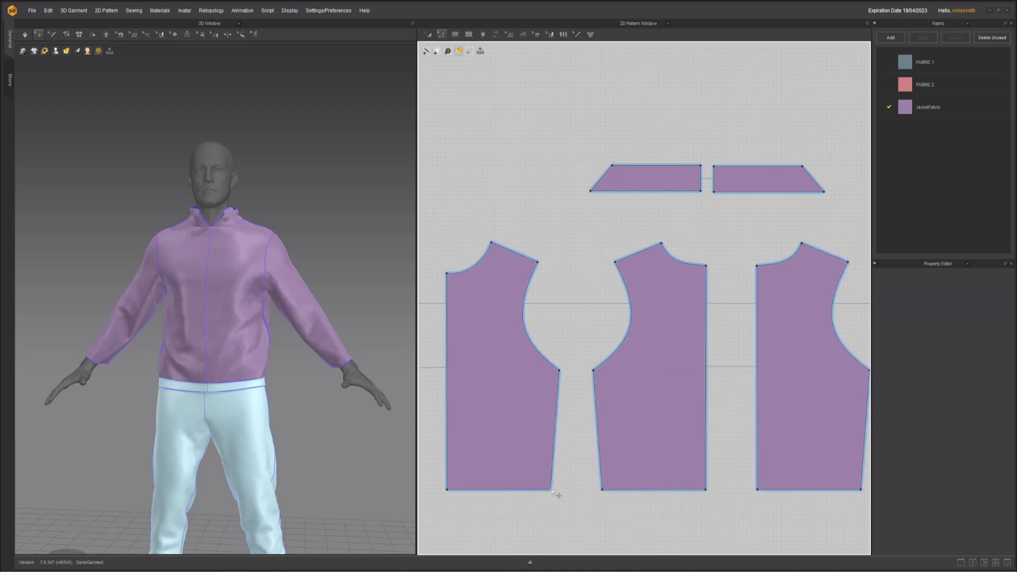
# - Widen the hem by moving the bottom side-seam corners of the front and back pieces slightly outward
pyautogui.click(552, 491)
pyautogui.moveTo(607, 518); pyautogui.dragTo(510, 507, button='middle')
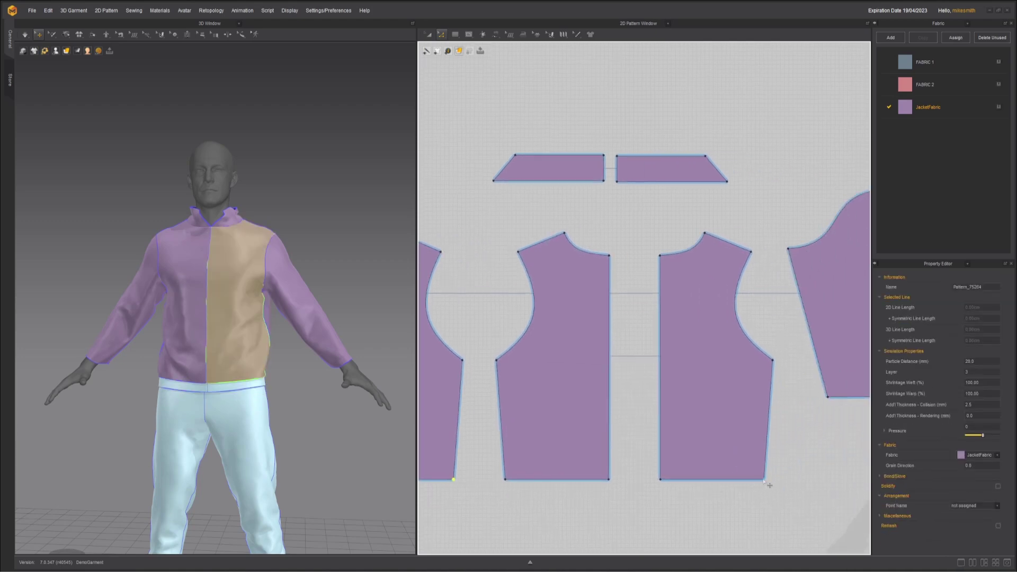
pyautogui.moveTo(765, 480); pyautogui.dragTo(771, 482)
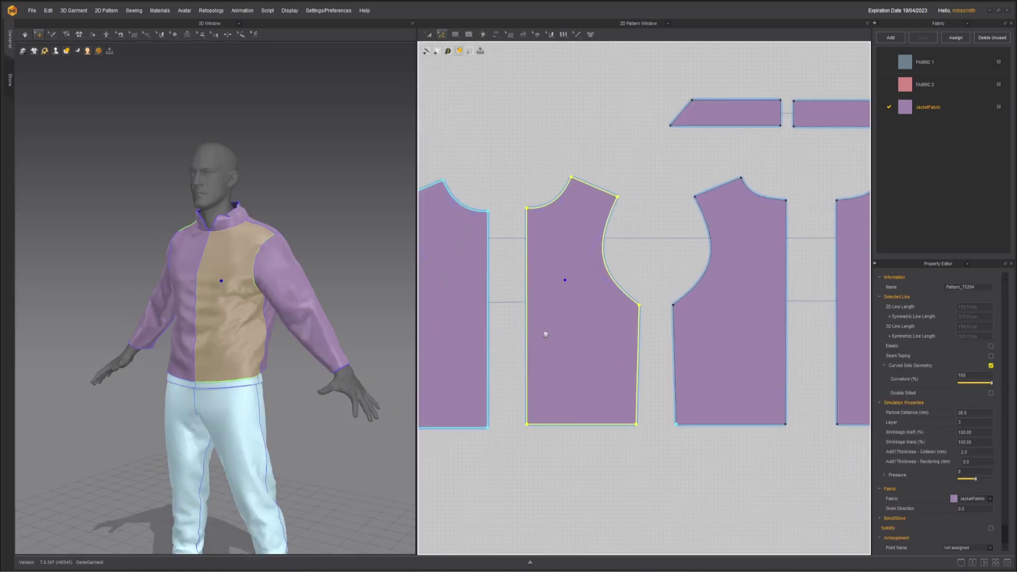
# - Draw a thin rectangular waistband strip below one front piece and place a symmetric copy below the other front piece
pyautogui.moveTo(544, 334); pyautogui.dragTo(537, 297, button='middle')
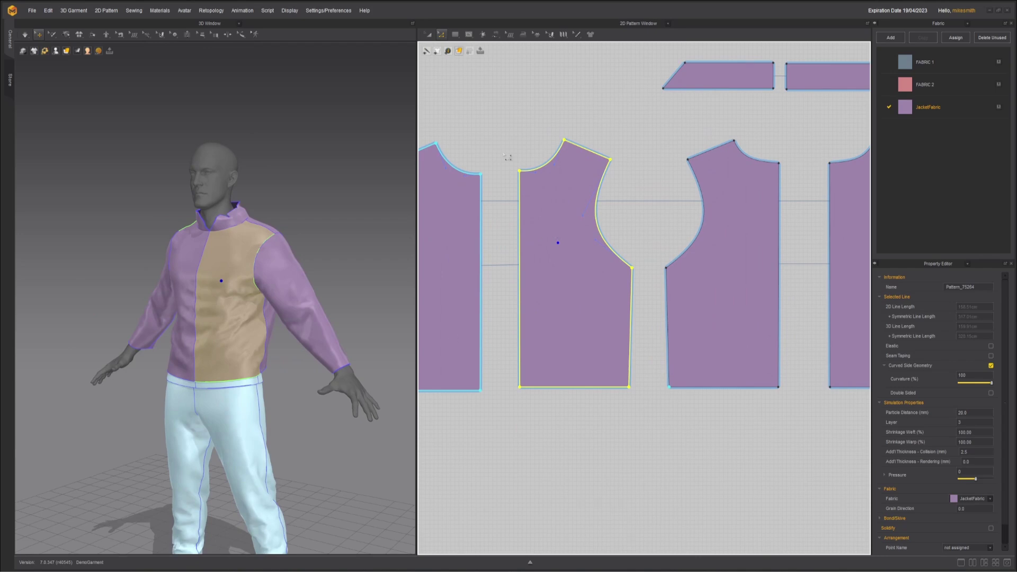
pyautogui.click(455, 34)
pyautogui.click(466, 50)
pyautogui.moveTo(520, 395); pyautogui.dragTo(619, 408)
pyautogui.moveTo(623, 413)
pyautogui.mouseDown()
pyautogui.moveTo(633, 390)
pyautogui.moveTo(618, 419)
pyautogui.moveTo(620, 409)
pyautogui.mouseUp()
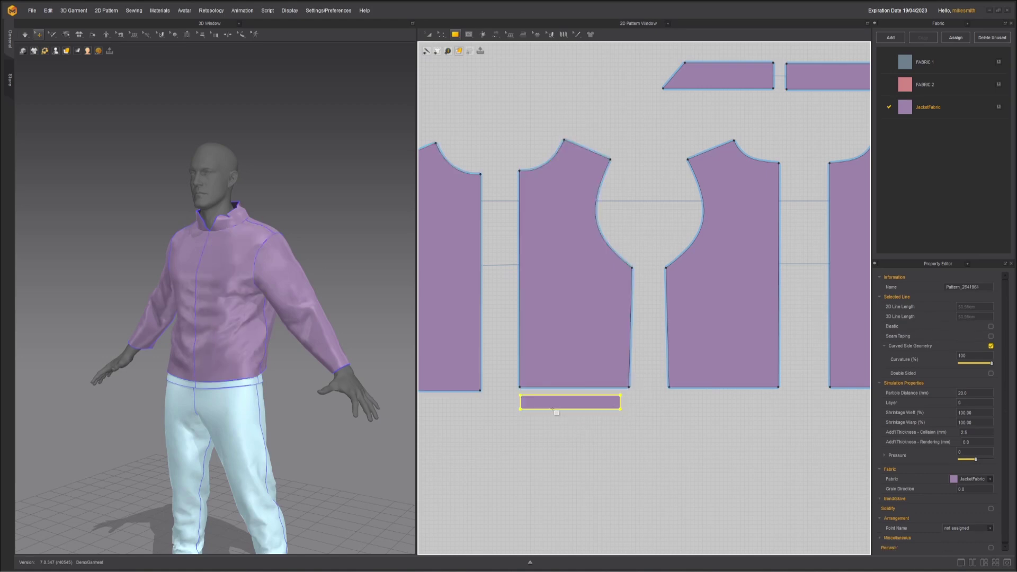
pyautogui.moveTo(553, 409); pyautogui.dragTo(656, 395, button='middle')
pyautogui.hotkey('ctrl', 'd')
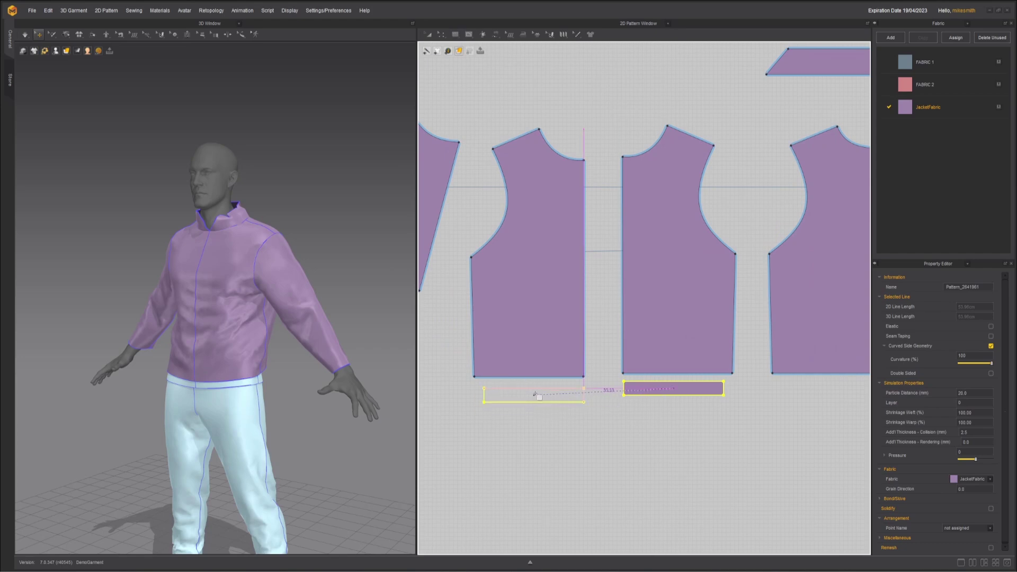
pyautogui.moveTo(535, 395); pyautogui.dragTo(536, 391)
# - Move the two front waistband strips in 3D to the front of the avatar, at the jacket's hem
pyautogui.scroll(-4, 371, 366)
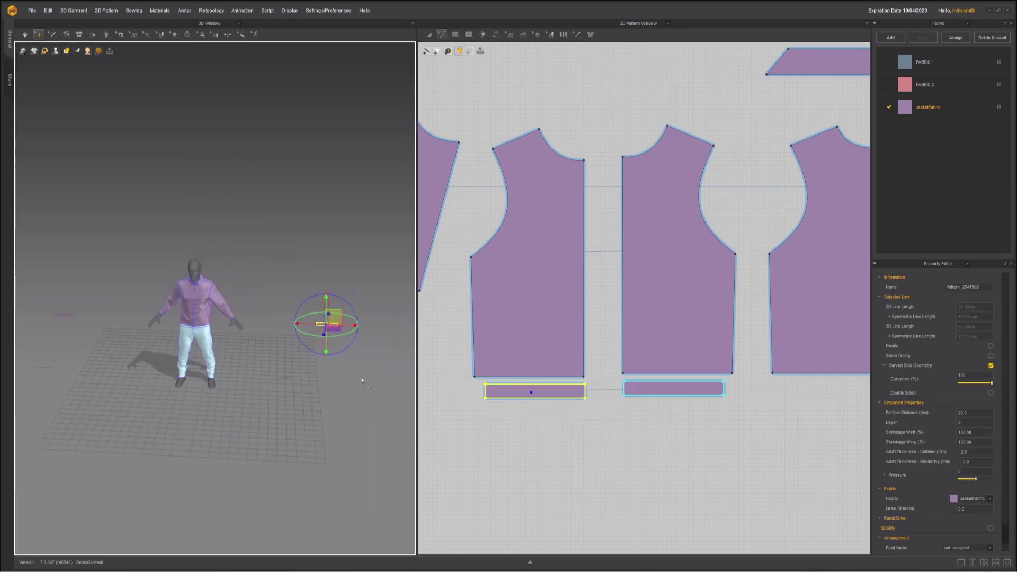
pyautogui.scroll(2, 362, 379)
pyautogui.moveTo(336, 359); pyautogui.dragTo(352, 365, button='right')
pyautogui.moveTo(362, 339); pyautogui.dragTo(204, 366)
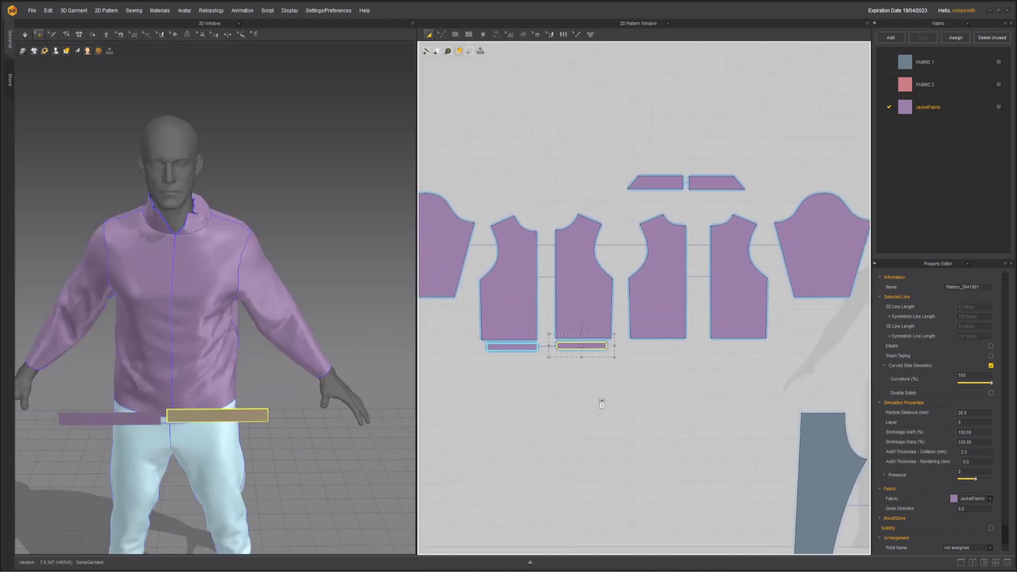
# - Paste a copy of the waistband strip below one back piece and place its symmetric copy below the other
pyautogui.moveTo(602, 400); pyautogui.dragTo(582, 406, button='middle')
pyautogui.scroll(4, 586, 363)
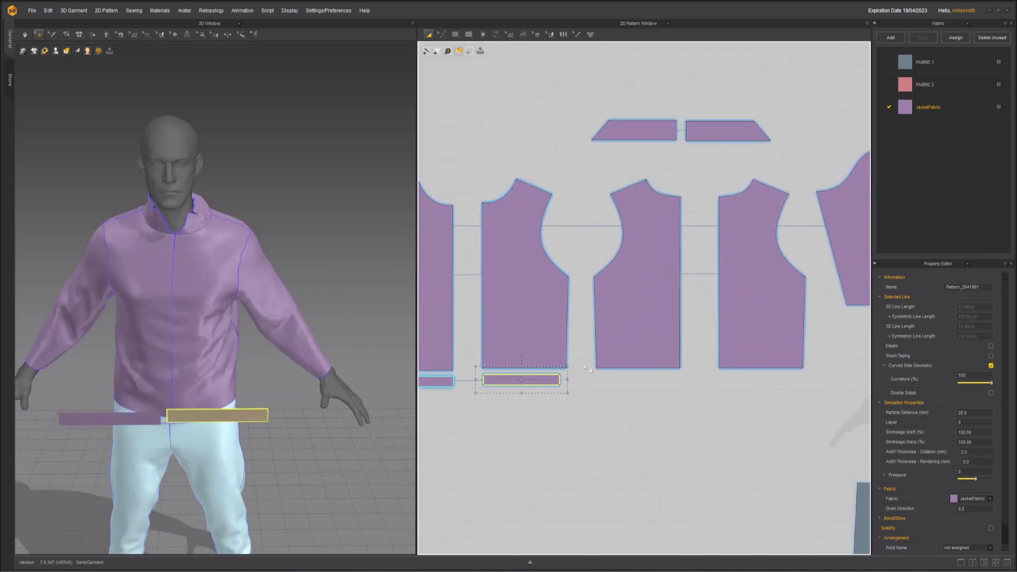
pyautogui.hotkey('ctrl', 'v')
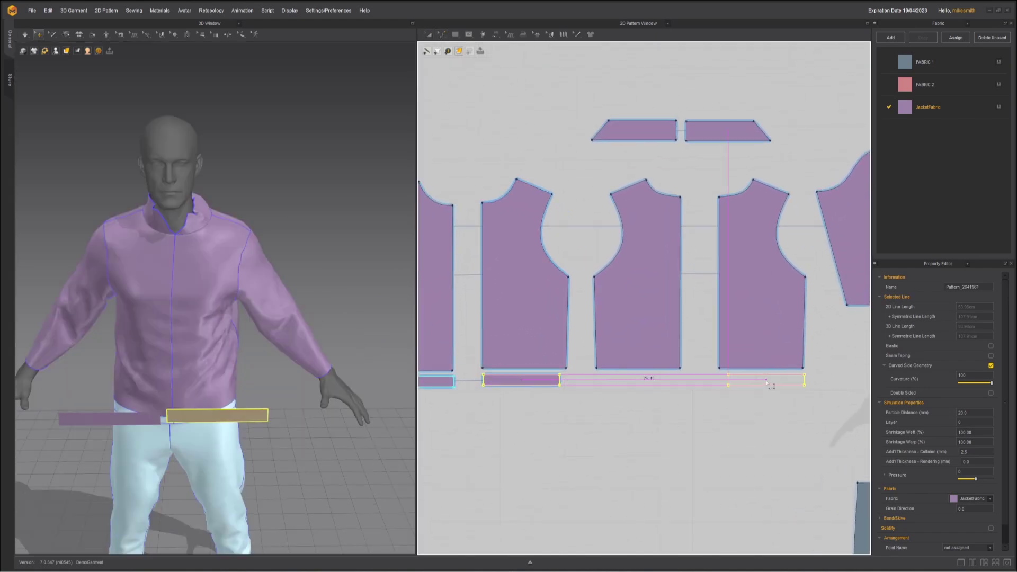
pyautogui.click(766, 382)
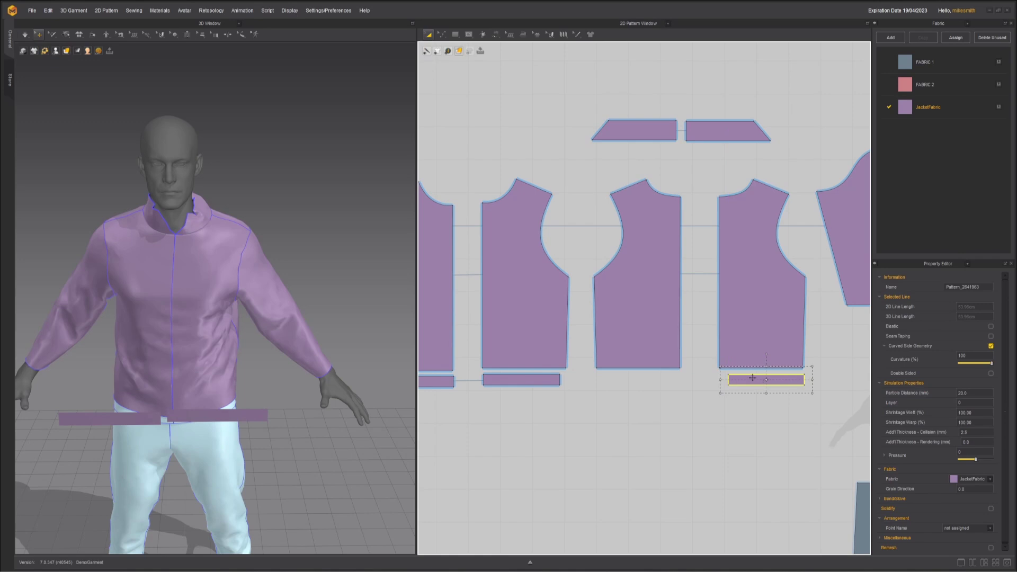
pyautogui.moveTo(752, 378); pyautogui.dragTo(642, 379)
pyautogui.click(642, 379)
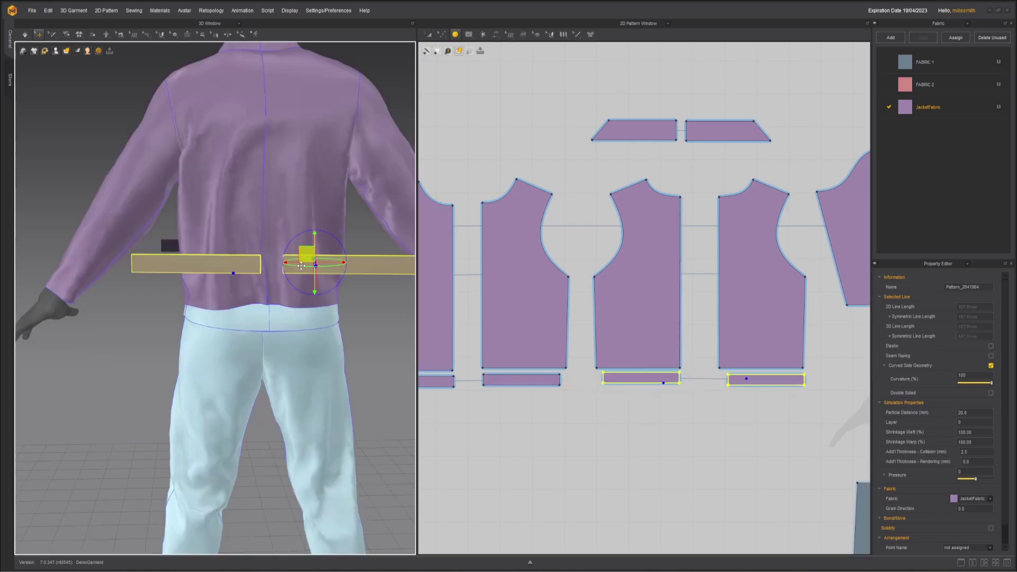
# - Lower the two back waistband strips in 3D to the jacket's hem behind the avatar
pyautogui.moveTo(311, 256); pyautogui.dragTo(305, 312)
pyautogui.press('2')
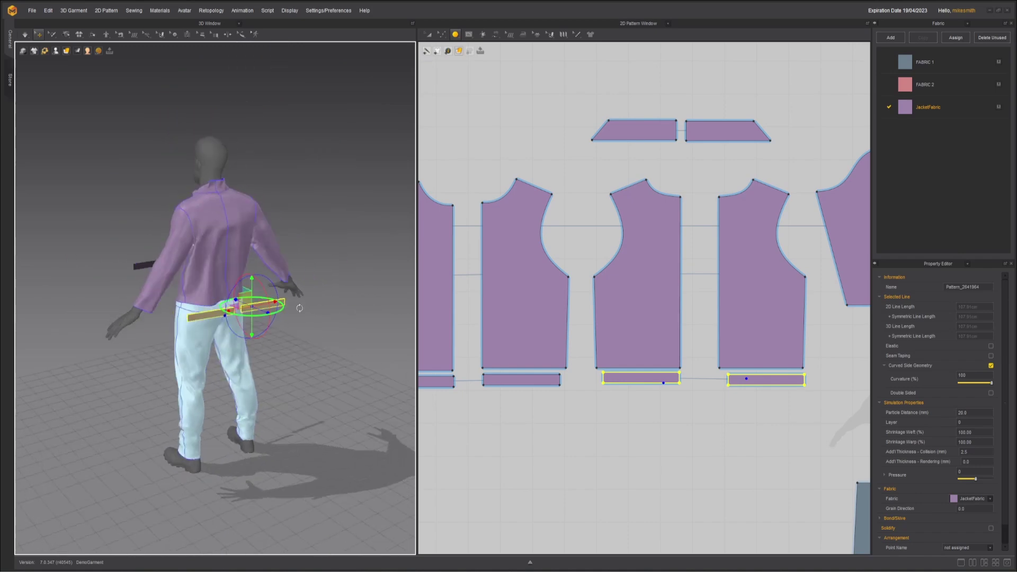
pyautogui.scroll(3, 510, 177)
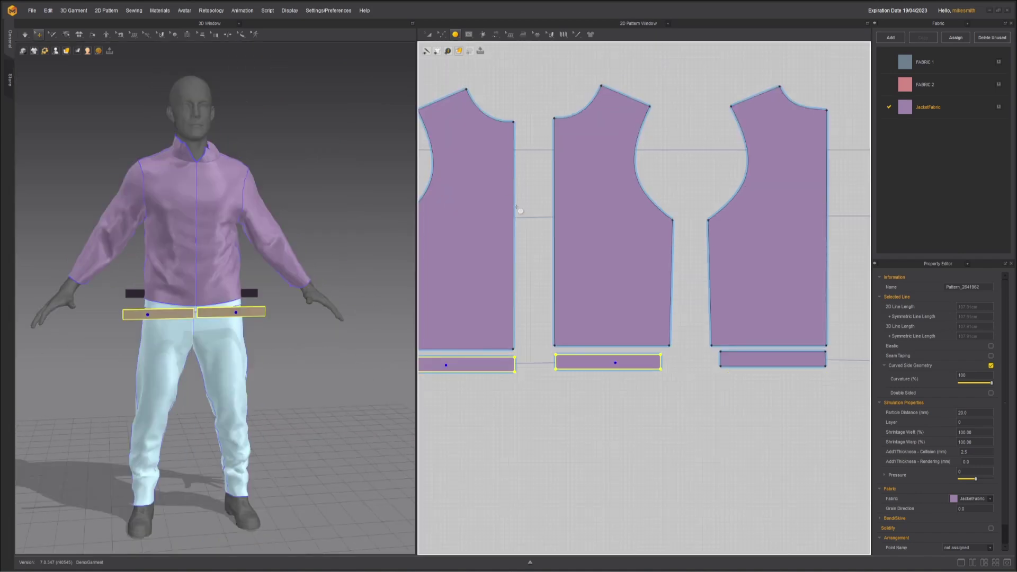
# - Use Segment Sewing to join the front and back waistband strips at their side edges and sew their top edges to the jacket hem
pyautogui.click(495, 34)
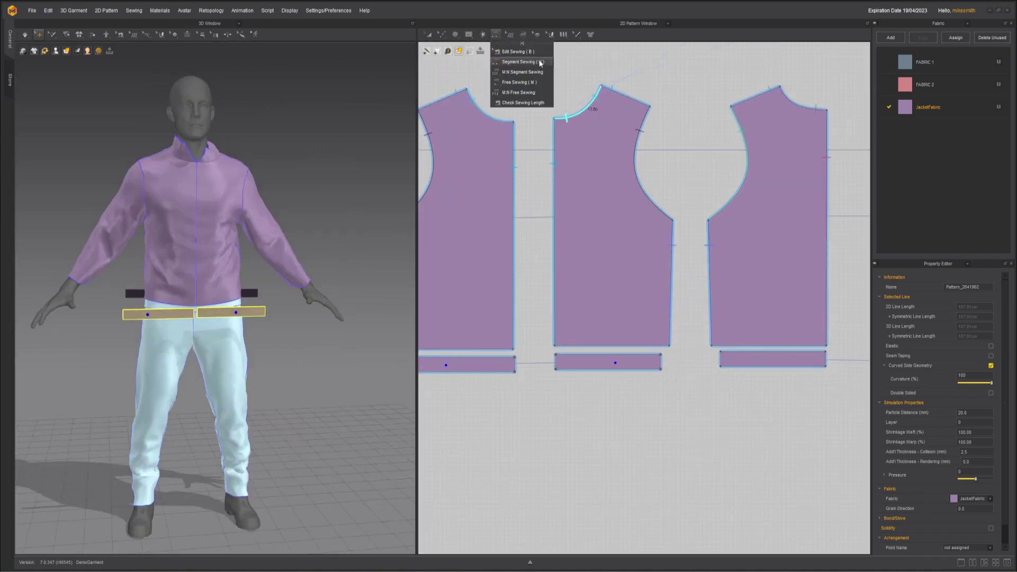
pyautogui.click(535, 65)
pyautogui.click(662, 360)
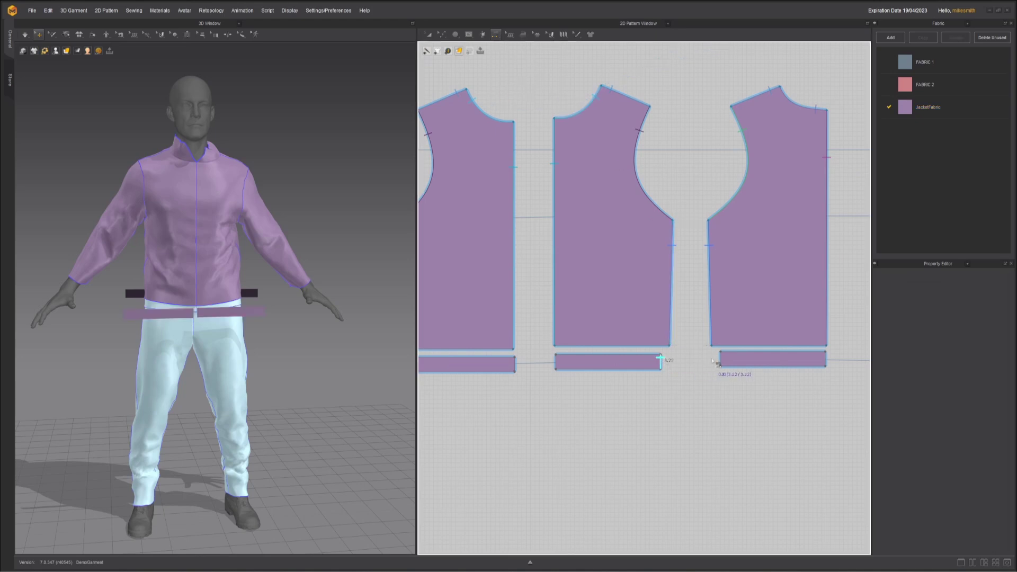
pyautogui.click(720, 357)
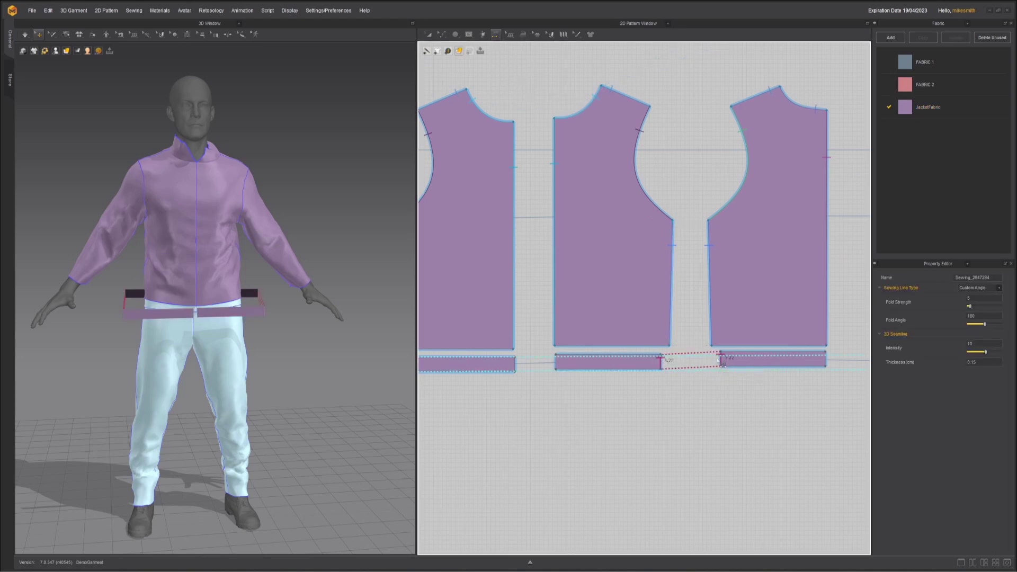
pyautogui.click(774, 353)
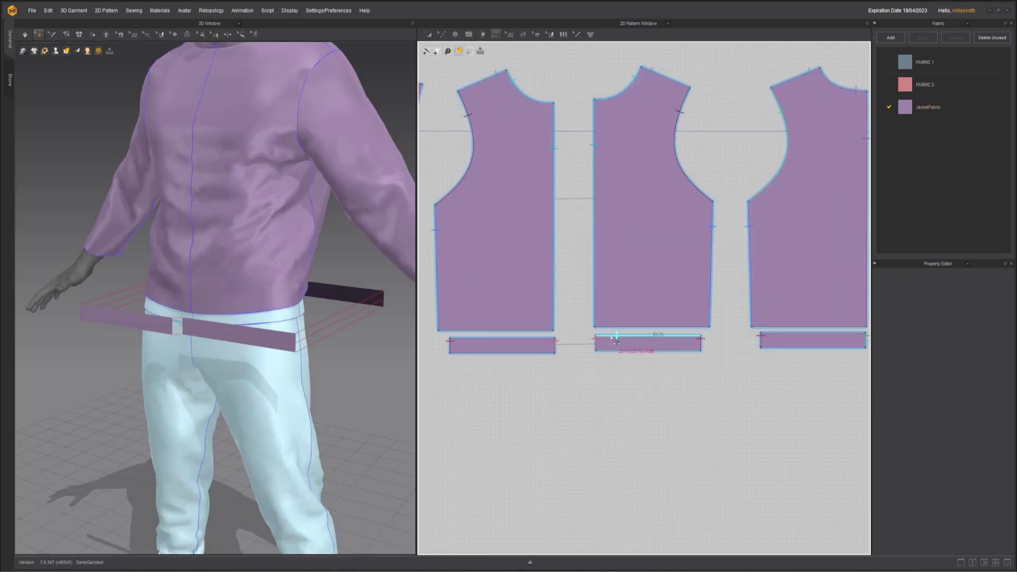
pyautogui.click(616, 334)
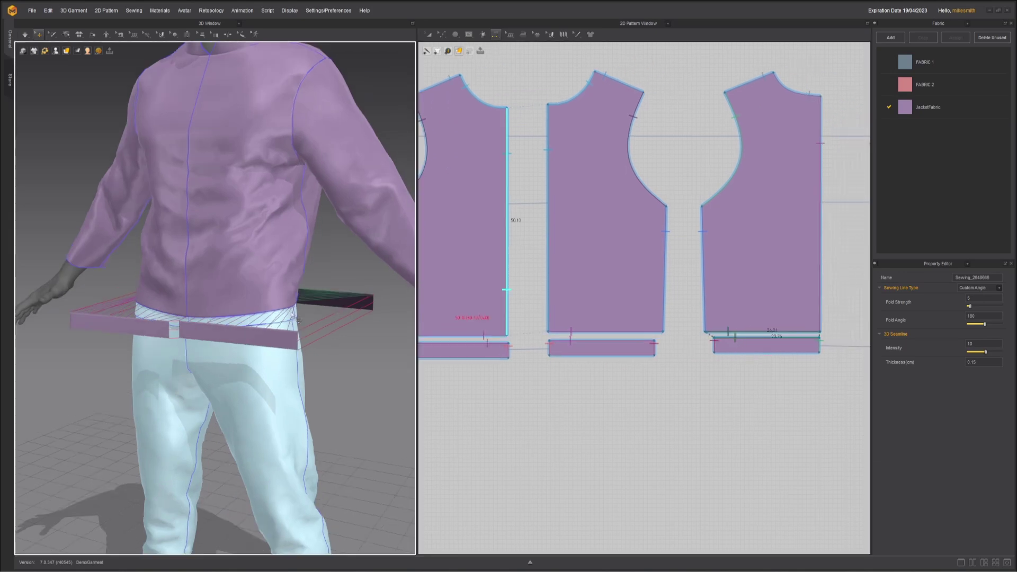
# - Try simulating the garment with the sewn waistband, and undo the simulated result
pyautogui.press('space')
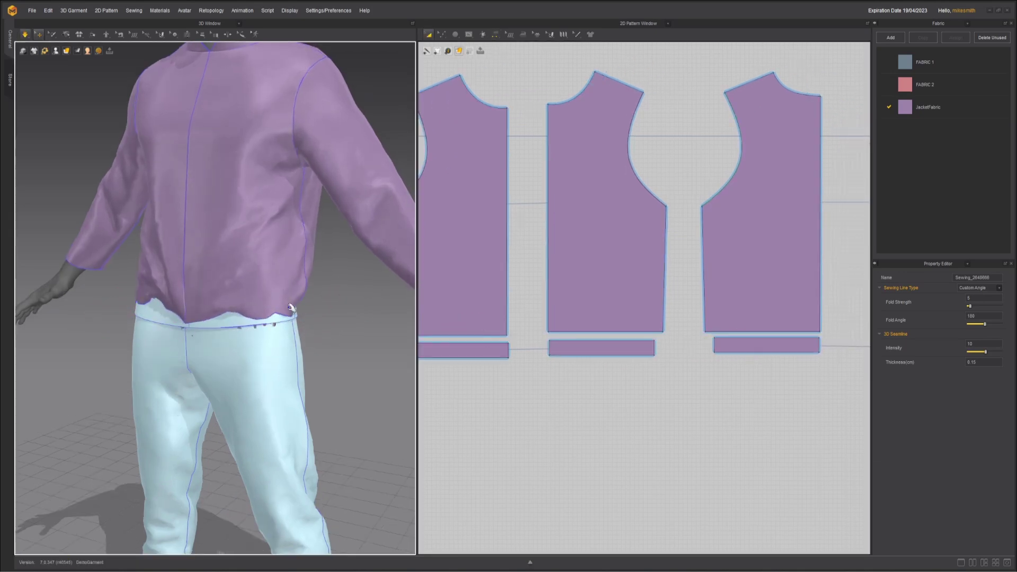
pyautogui.press('space')
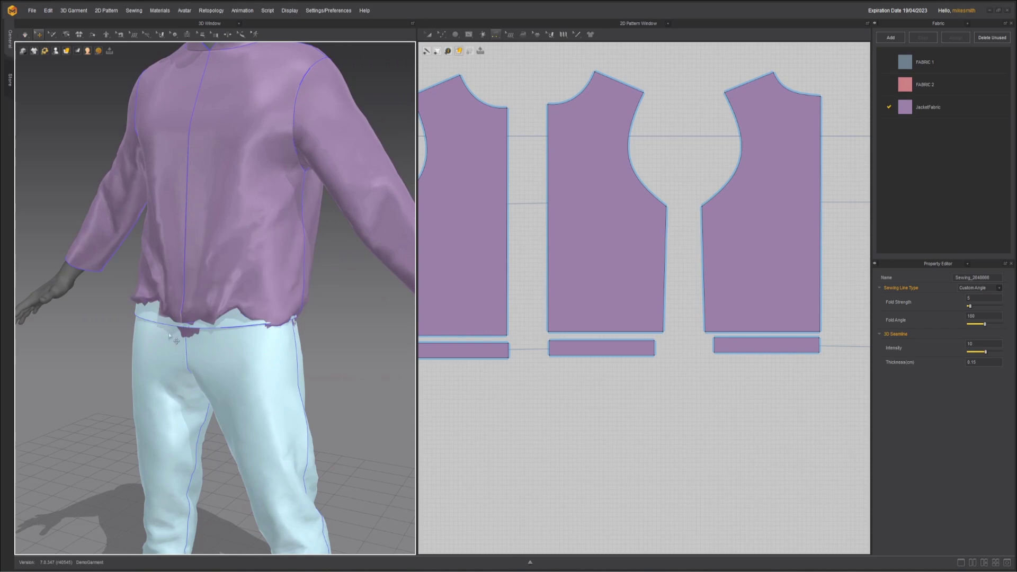
pyautogui.hotkey('ctrl', 'z')
# - Set the layer of all four waistband strips to 3 and simulate the garment to drape the waistband
pyautogui.press('n')
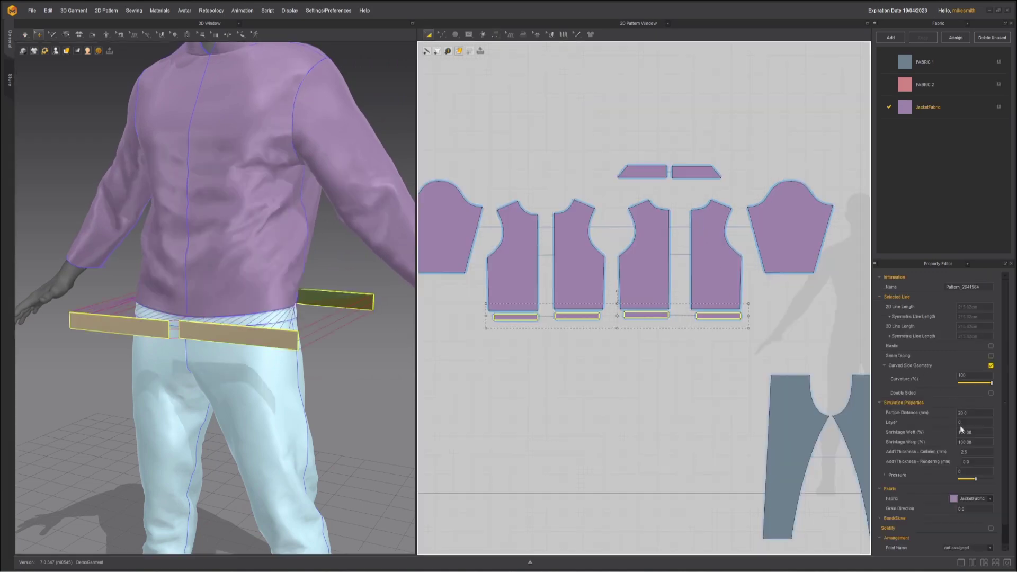
pyautogui.doubleClick(961, 422)
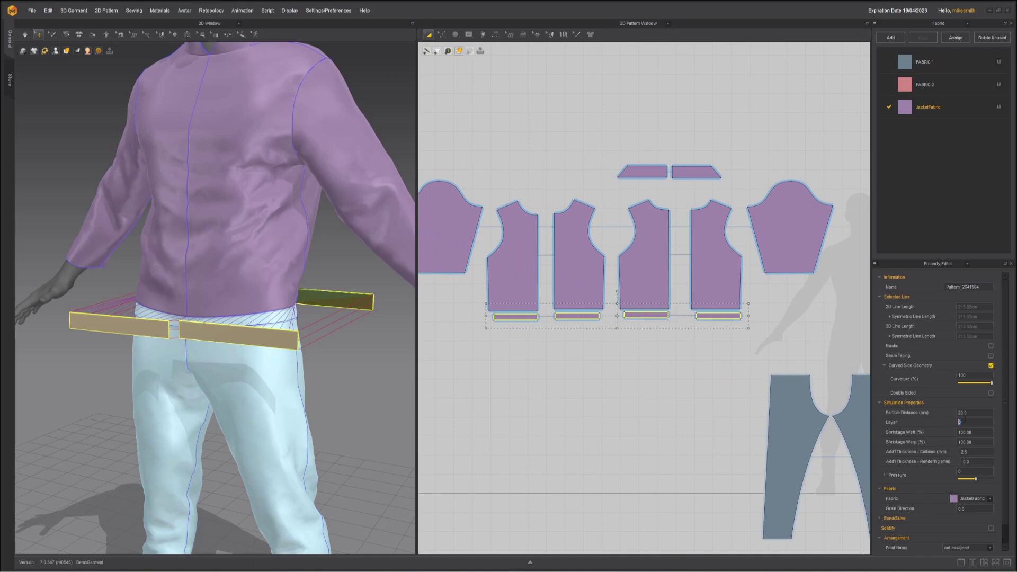
pyautogui.press('space')
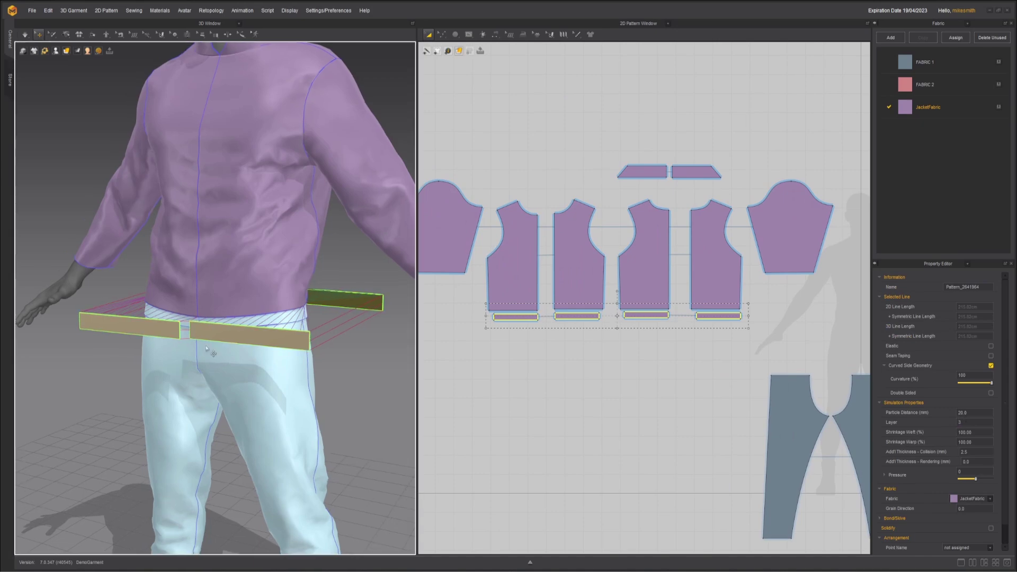
pyautogui.moveTo(216, 339); pyautogui.dragTo(218, 319, button='right')
pyautogui.click(286, 344)
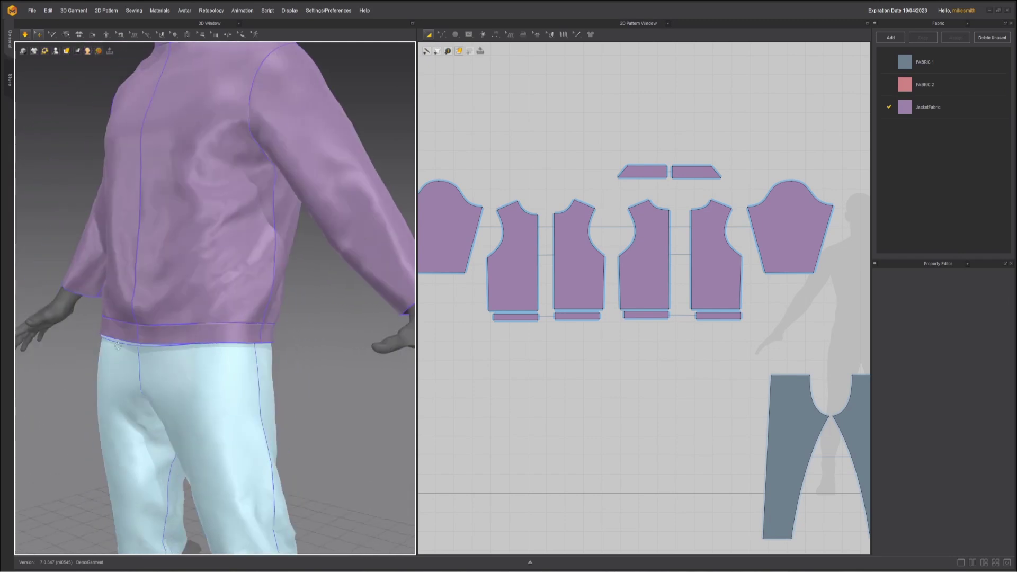
pyautogui.click(211, 263)
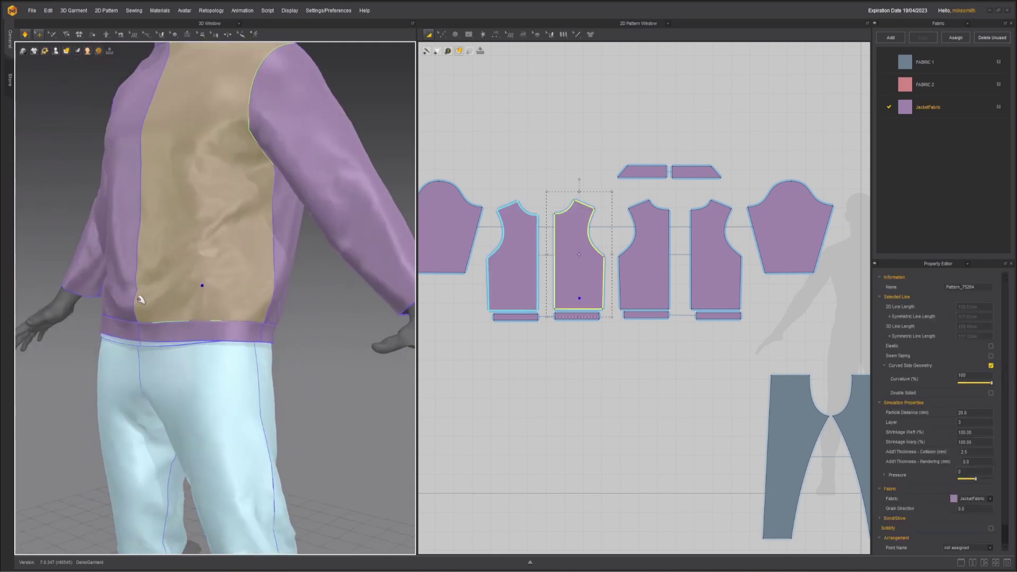
pyautogui.moveTo(228, 294); pyautogui.dragTo(291, 304, button='right')
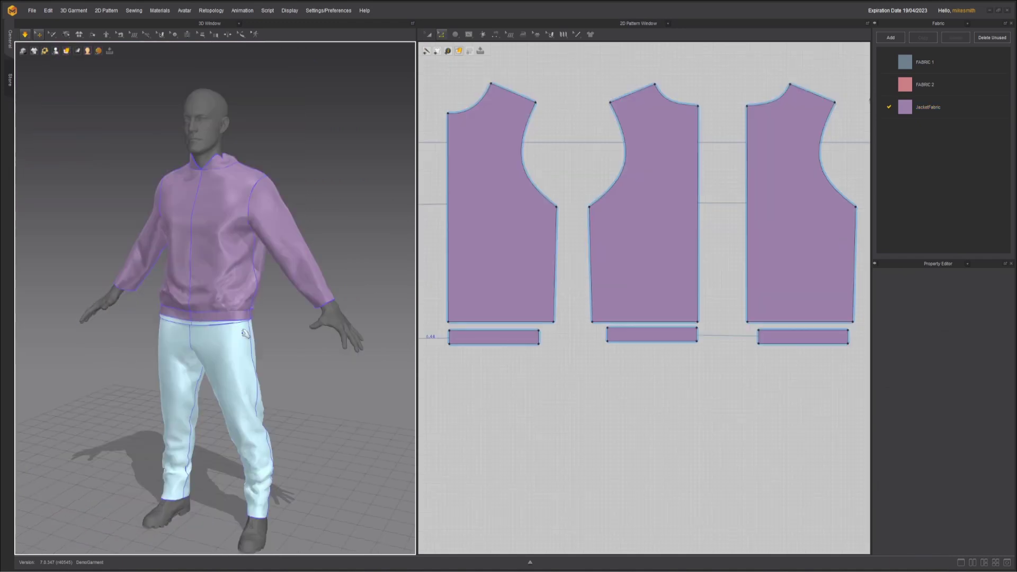
# - Use Edit Sewing to remove the seam joining the centre edges of the two front panels
pyautogui.moveTo(222, 333); pyautogui.dragTo(252, 332, button='right')
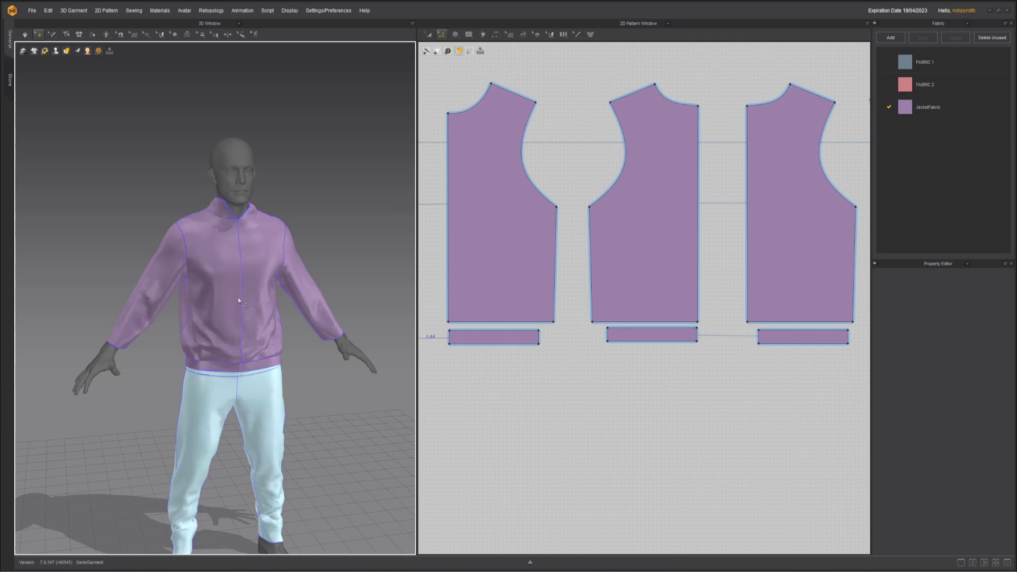
pyautogui.moveTo(475, 252); pyautogui.dragTo(611, 273, button='middle')
pyautogui.click(495, 34)
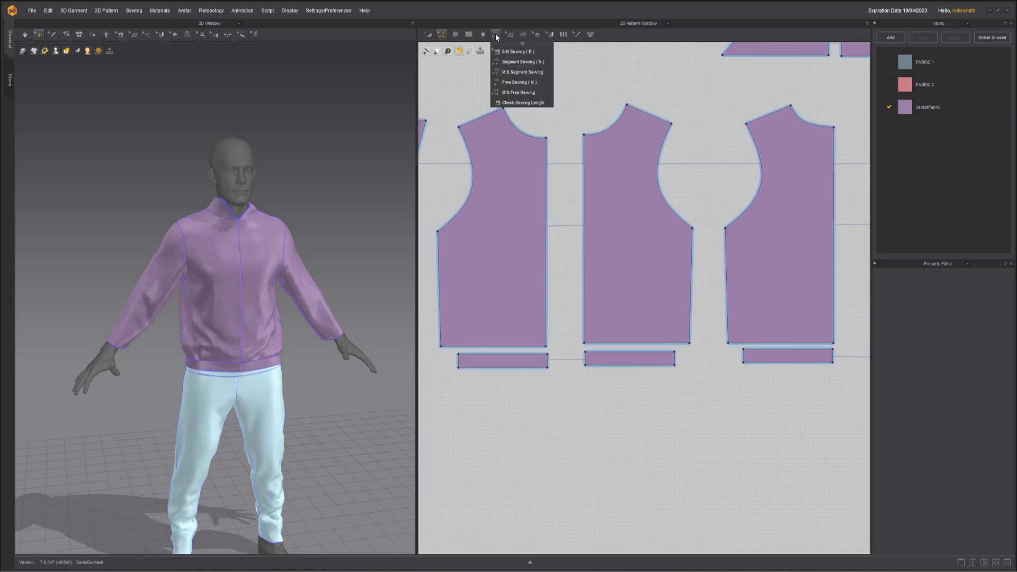
pyautogui.click(521, 52)
pyautogui.click(547, 181)
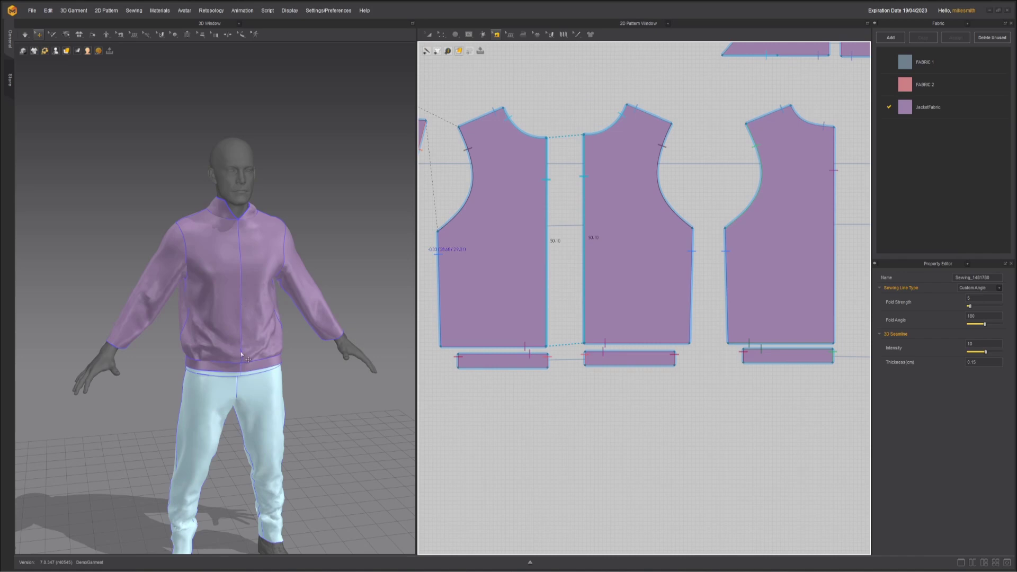
pyautogui.click(553, 278)
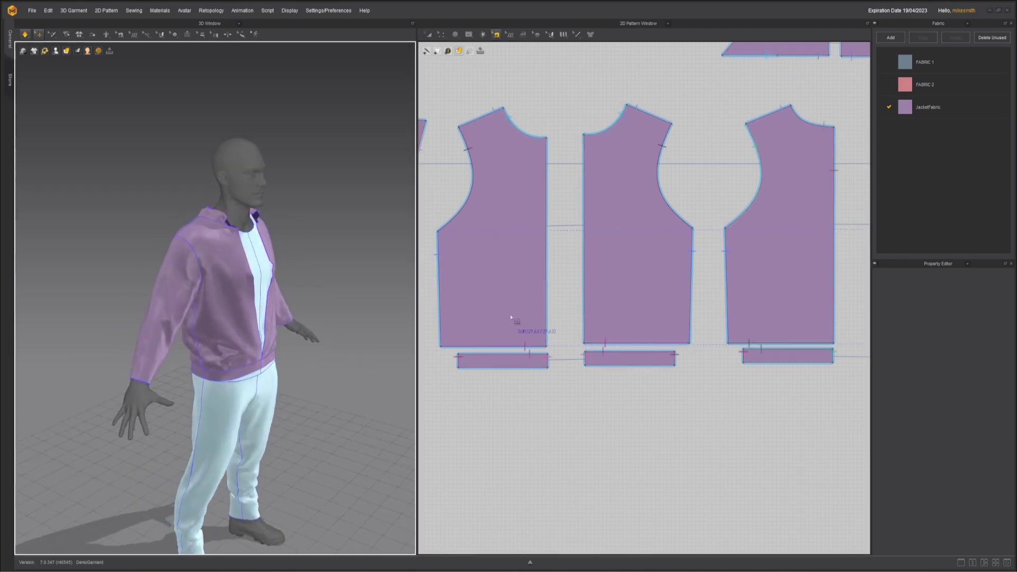
# - Try simulating the jacket with the centre-front seam removed, and undo the simulated result
pyautogui.press('space')
pyautogui.hotkey('ctrl', 'z')
pyautogui.click(555, 312)
pyautogui.scroll(3, 556, 316)
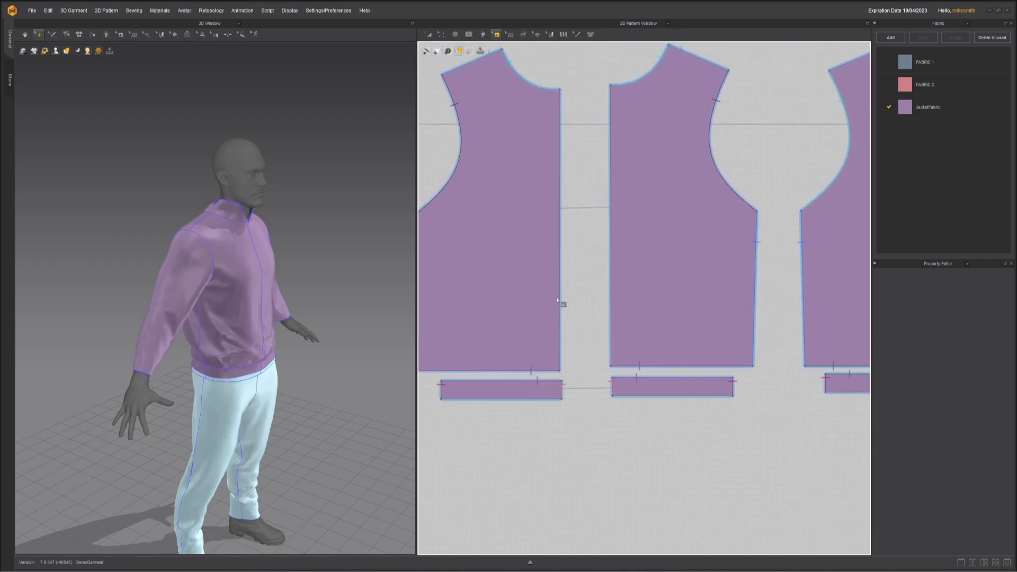
# - Use Free Sewing to join the centre edges of the two front panels from the hem up to about mid-height
pyautogui.moveTo(496, 34); pyautogui.dragTo(524, 82)
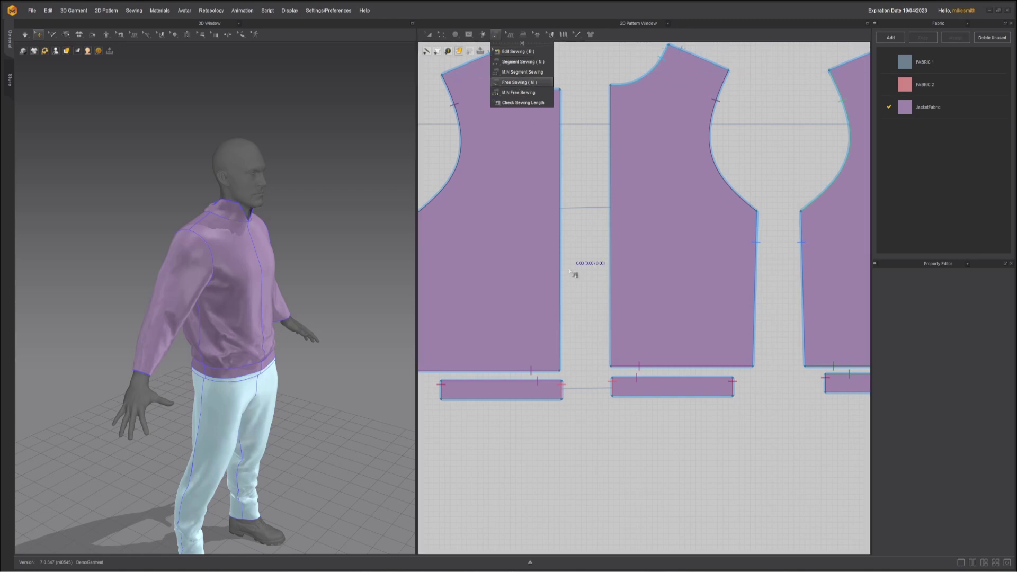
pyautogui.click(560, 363)
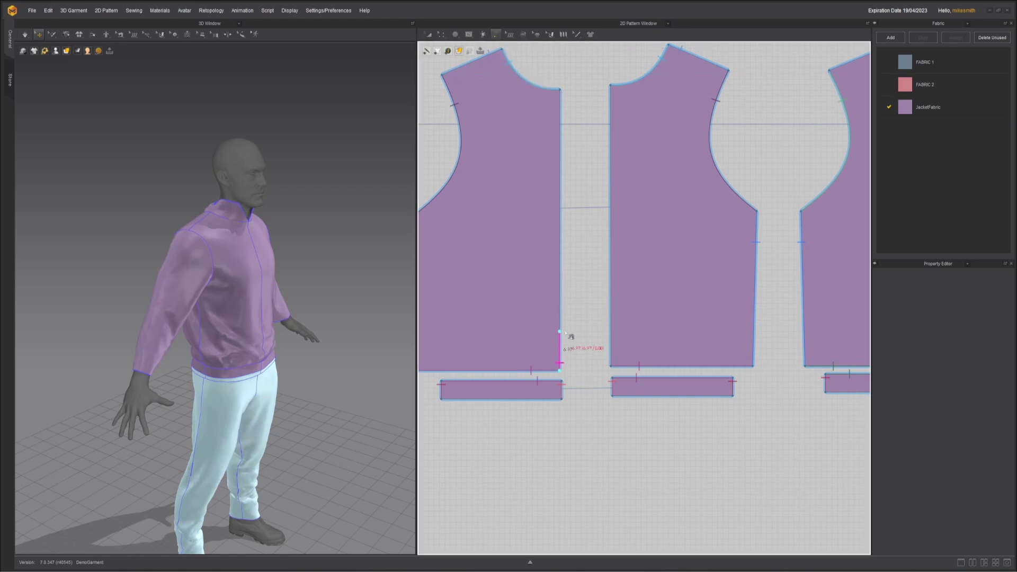
pyautogui.click(560, 250)
pyautogui.click(611, 365)
pyautogui.click(611, 247)
# - Simulate the jacket with the partly sewn front and tug the cloth so the upper front falls open
pyautogui.moveTo(281, 285); pyautogui.dragTo(195, 334, button='right')
pyautogui.click(25, 35)
pyautogui.moveTo(196, 334); pyautogui.dragTo(224, 316)
pyautogui.scroll(2, 225, 315)
pyautogui.moveTo(225, 316); pyautogui.dragTo(318, 318, button='right')
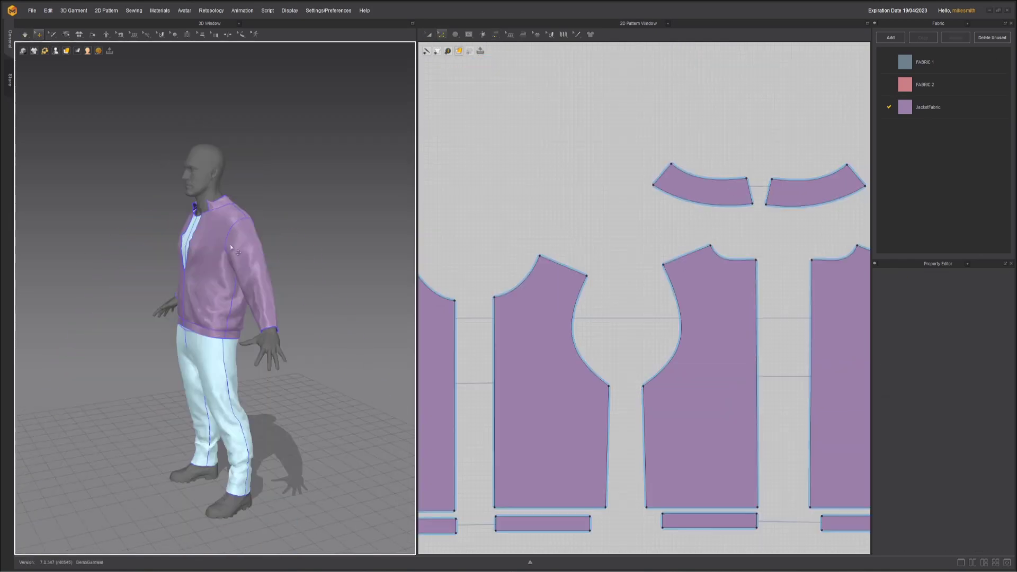
pyautogui.moveTo(195, 235); pyautogui.dragTo(177, 229, button='right')
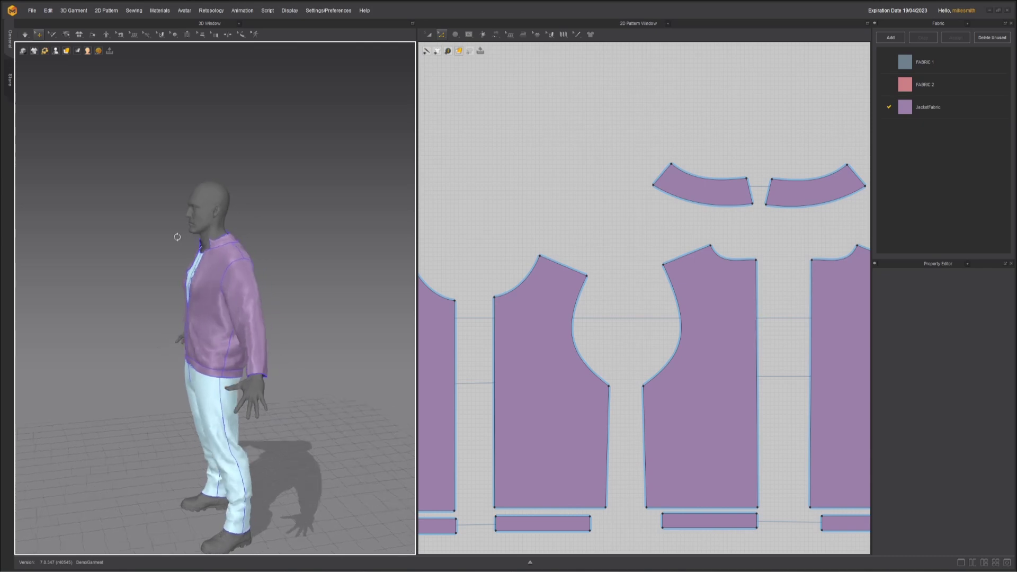
pyautogui.scroll(5, 229, 268)
pyautogui.moveTo(227, 283); pyautogui.dragTo(228, 191, button='right')
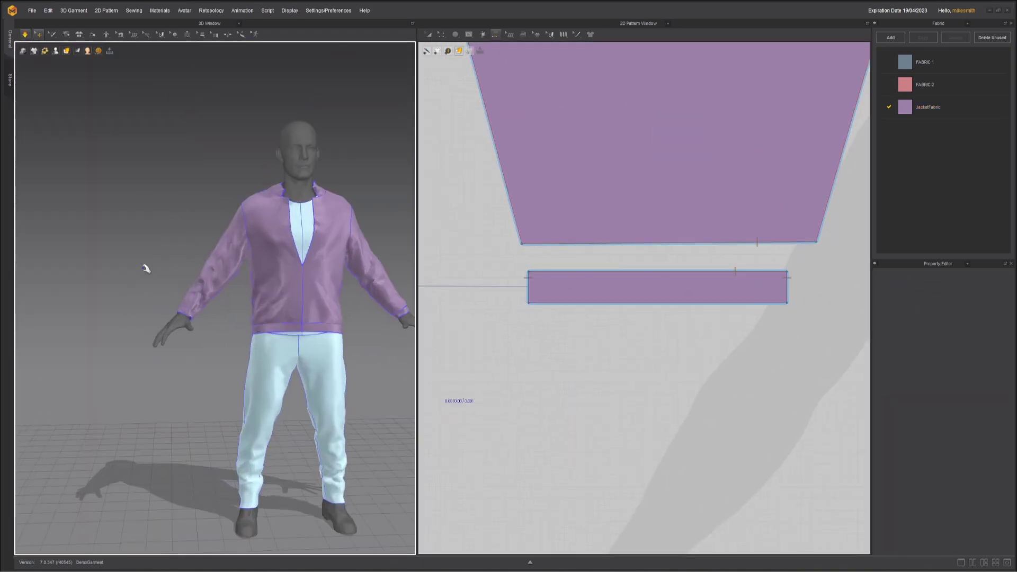
pyautogui.moveTo(146, 268)
pyautogui.mouseDown(button='right')
pyautogui.moveTo(180, 273)
pyautogui.moveTo(139, 270)
pyautogui.mouseUp(button='right')
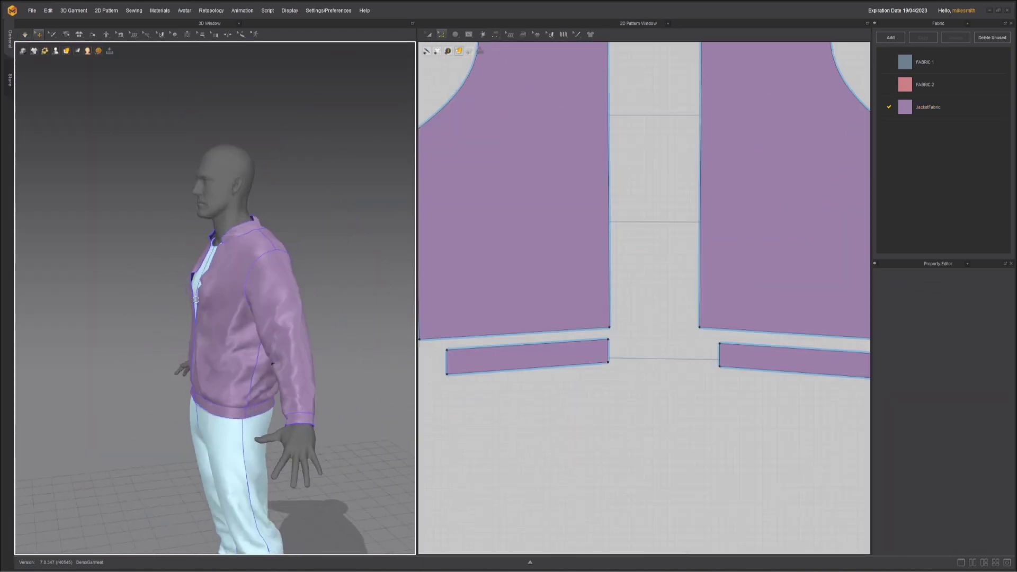
pyautogui.moveTo(159, 291); pyautogui.dragTo(178, 248, button='right')
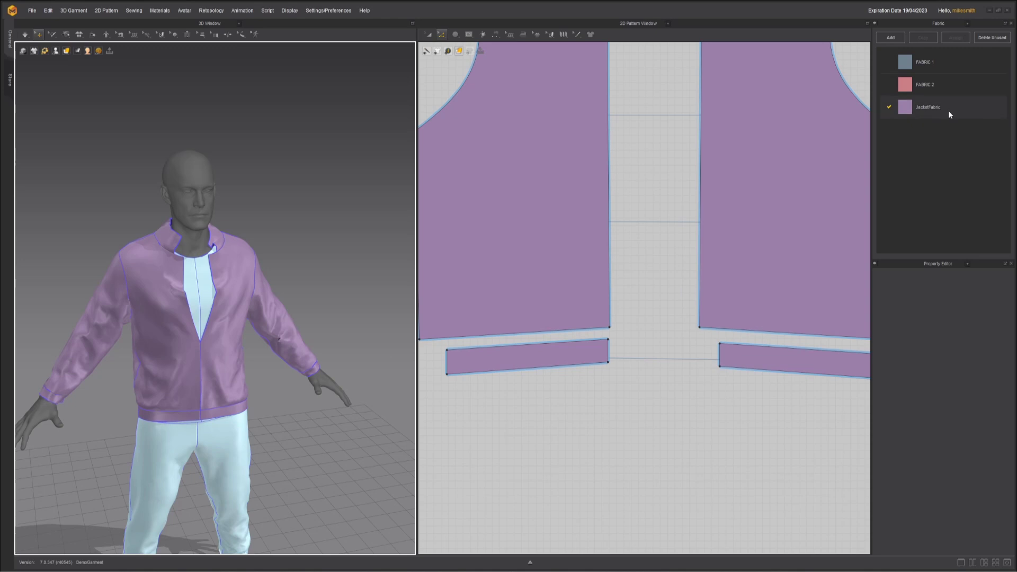
# - Set JacketFabric's physical property preset to Denim_Raw and start simulating the garment
pyautogui.click(933, 108)
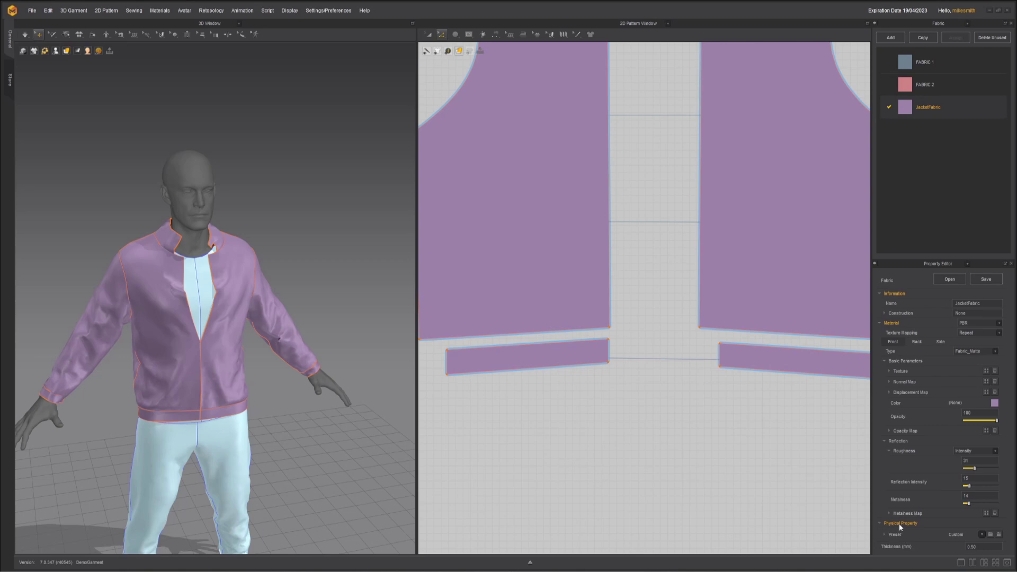
pyautogui.click(980, 534)
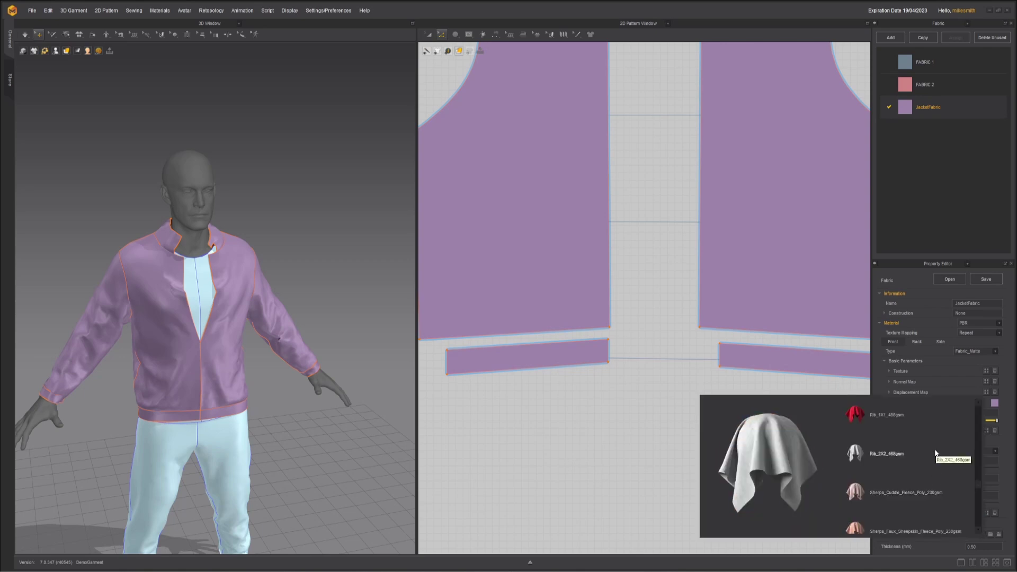
pyautogui.scroll(-3, 936, 453)
pyautogui.scroll(6, 936, 449)
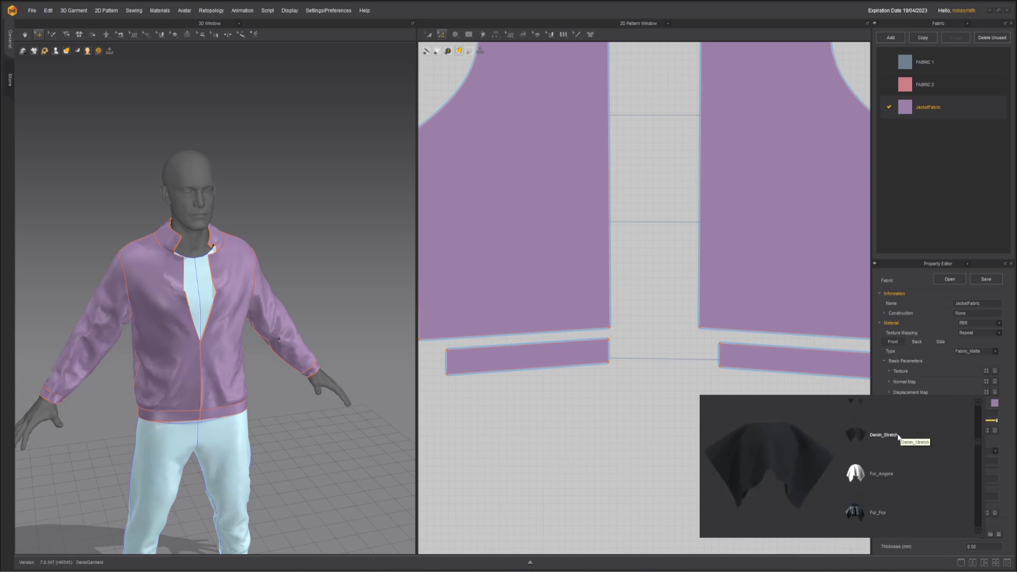
pyautogui.moveTo(286, 399); pyautogui.dragTo(334, 396, button='middle')
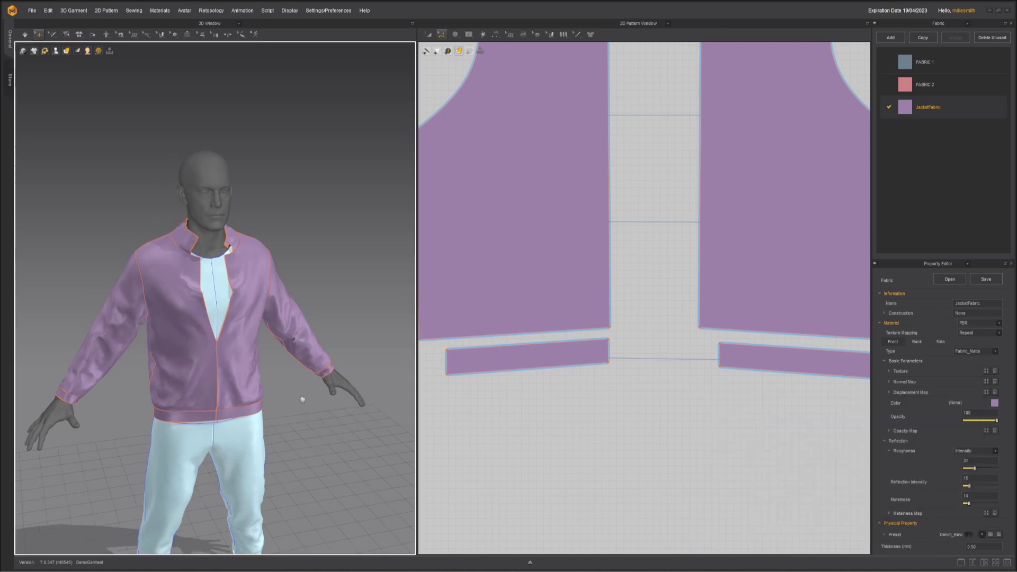
pyautogui.press('space')
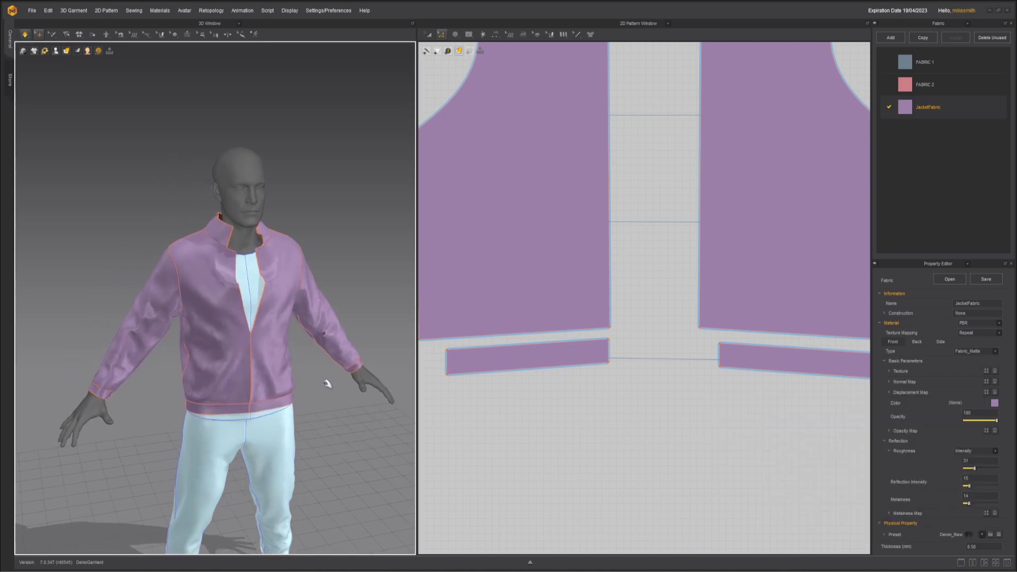
# - Tug the jacket's front panels and sleeves while the simulation runs to settle the folds on the avatar
pyautogui.moveTo(207, 291); pyautogui.dragTo(147, 336, button='right')
pyautogui.click(253, 301)
pyautogui.click(205, 257)
pyautogui.moveTo(228, 271); pyautogui.dragTo(228, 342, button='right')
pyautogui.click(227, 342)
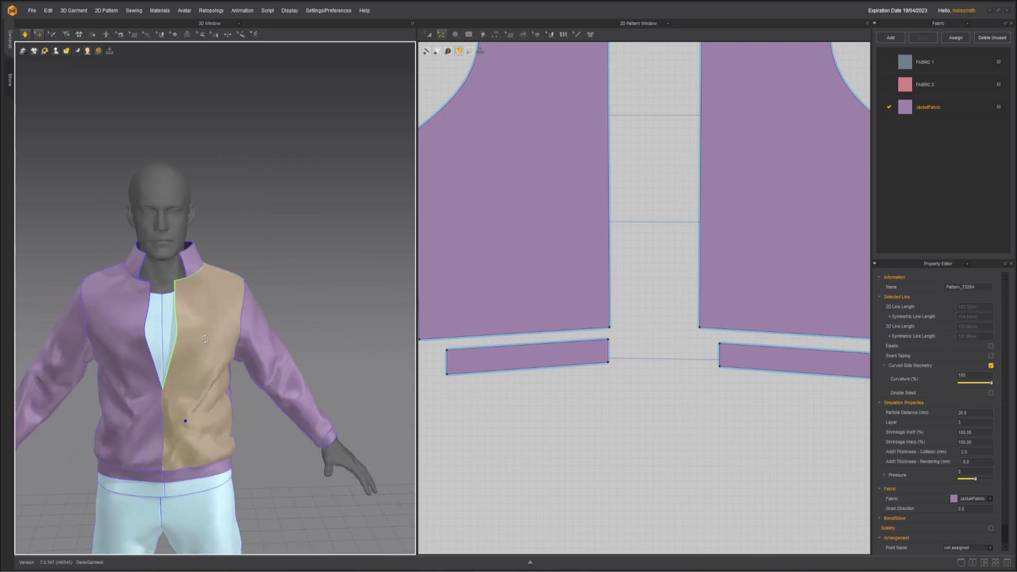
pyautogui.scroll(-5, 312, 324)
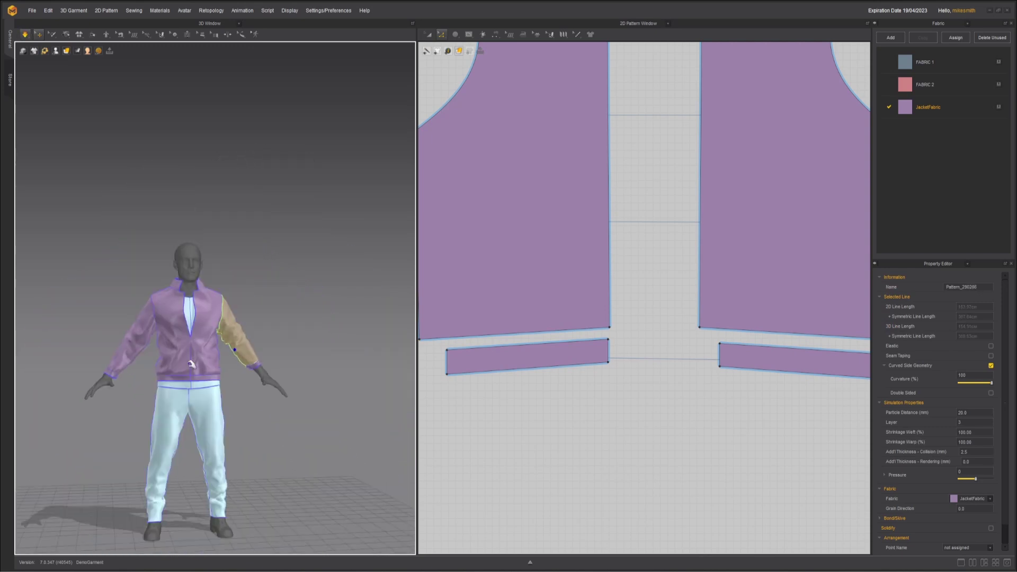
pyautogui.click(144, 346)
pyautogui.click(100, 331)
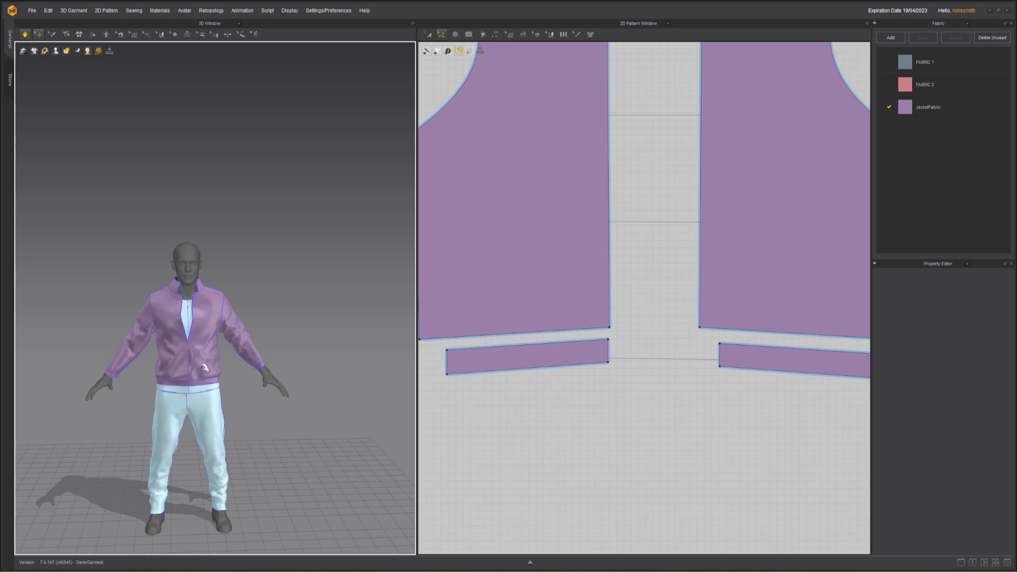
pyautogui.moveTo(262, 367); pyautogui.dragTo(347, 341, button='right')
pyautogui.scroll(2, 285, 334)
pyautogui.scroll(3, 285, 333)
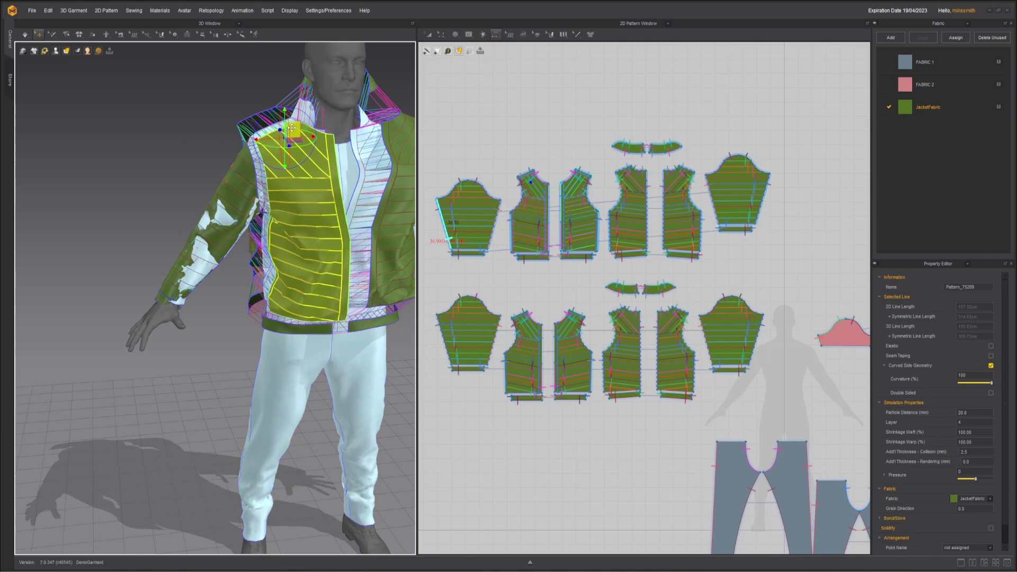
# - Shift the outer front panel of the quilted green jacket in 3D and select a collar piece
pyautogui.moveTo(292, 128); pyautogui.dragTo(289, 137)
pyautogui.moveTo(289, 138); pyautogui.dragTo(195, 147, button='middle')
pyautogui.click(288, 148)
pyautogui.moveTo(297, 151); pyautogui.dragTo(216, 150, button='right')
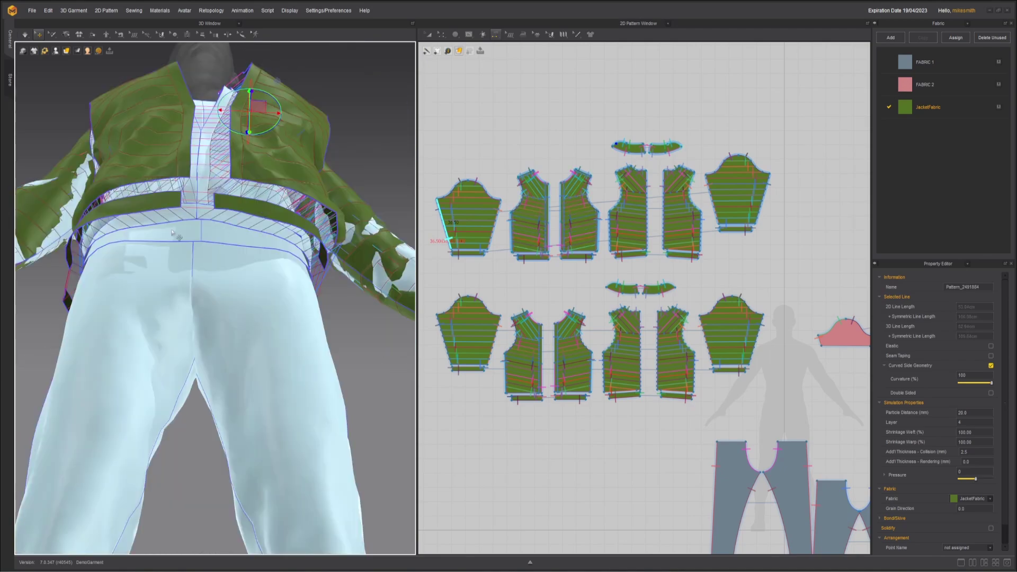
pyautogui.moveTo(177, 234); pyautogui.dragTo(234, 223, button='right')
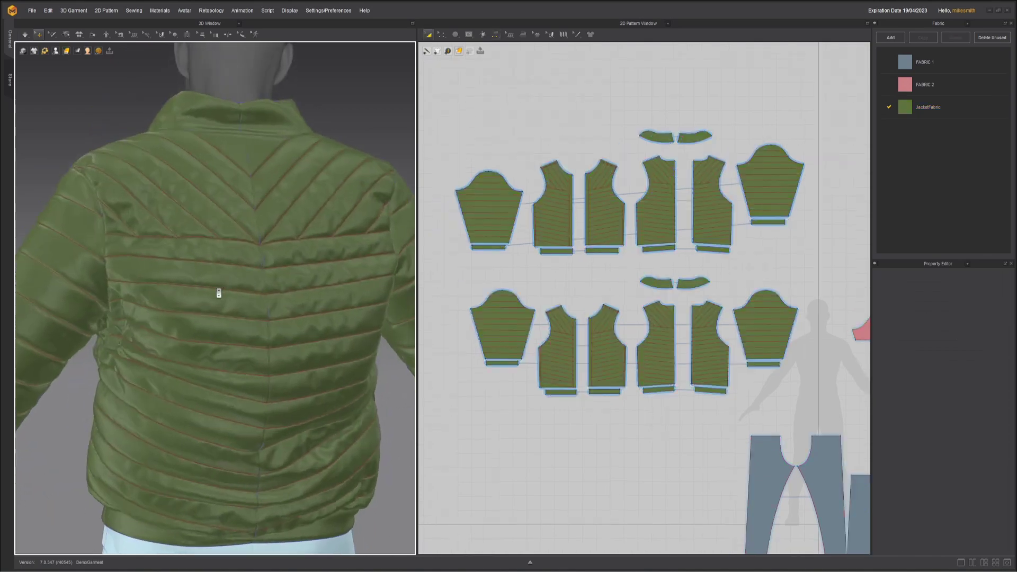
pyautogui.scroll(3, 218, 293)
pyautogui.scroll(-3, 227, 300)
pyautogui.moveTo(227, 300); pyautogui.dragTo(254, 297, button='right')
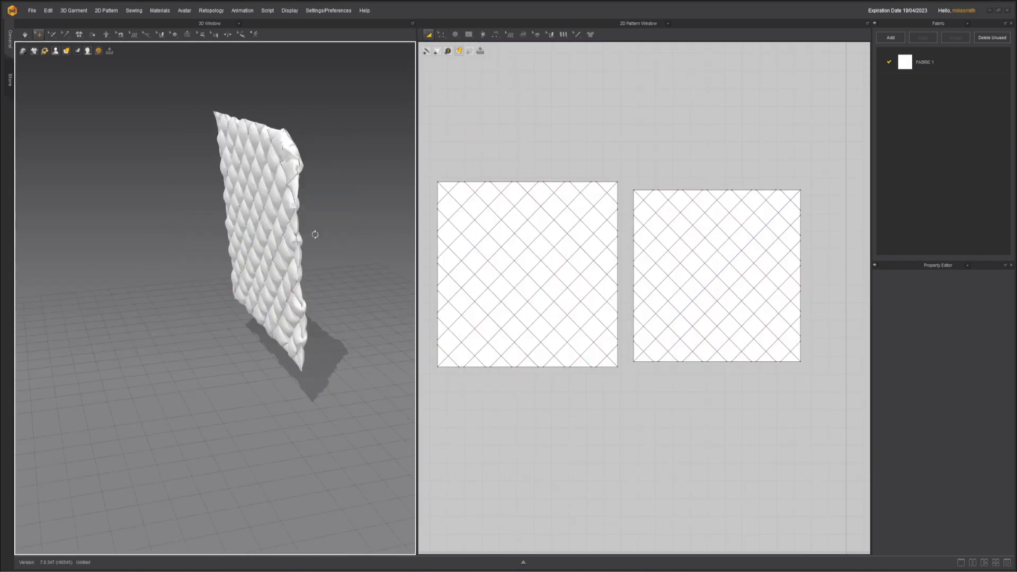
# - Pull the diamond-quilted fabric sample down to the floor and back up during simulation to test its puffiness
pyautogui.click(310, 233)
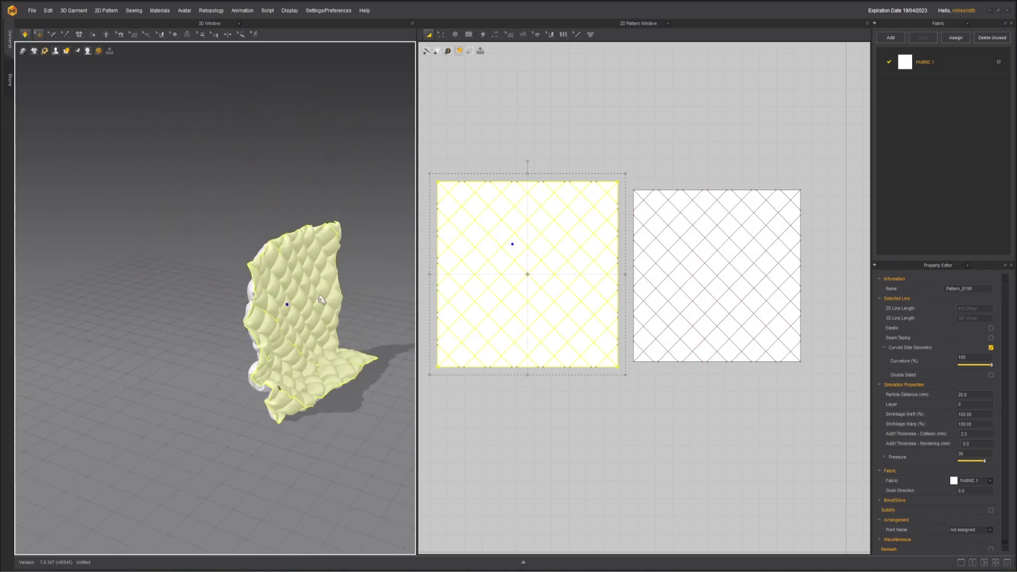
pyautogui.moveTo(343, 316); pyautogui.dragTo(249, 415)
pyautogui.click(250, 416)
pyautogui.moveTo(250, 415)
pyautogui.mouseDown(button='right')
pyautogui.moveTo(211, 414)
pyautogui.moveTo(250, 404)
pyautogui.moveTo(260, 425)
pyautogui.mouseUp(button='right')
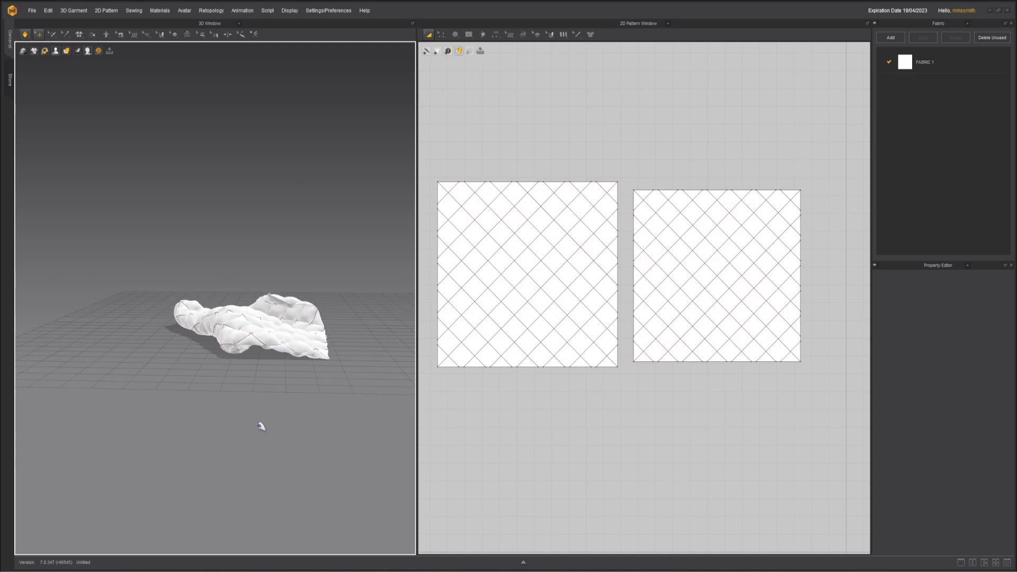
pyautogui.moveTo(318, 345); pyautogui.dragTo(255, 78)
pyautogui.click(255, 78)
pyautogui.moveTo(255, 78); pyautogui.dragTo(389, 288, button='right')
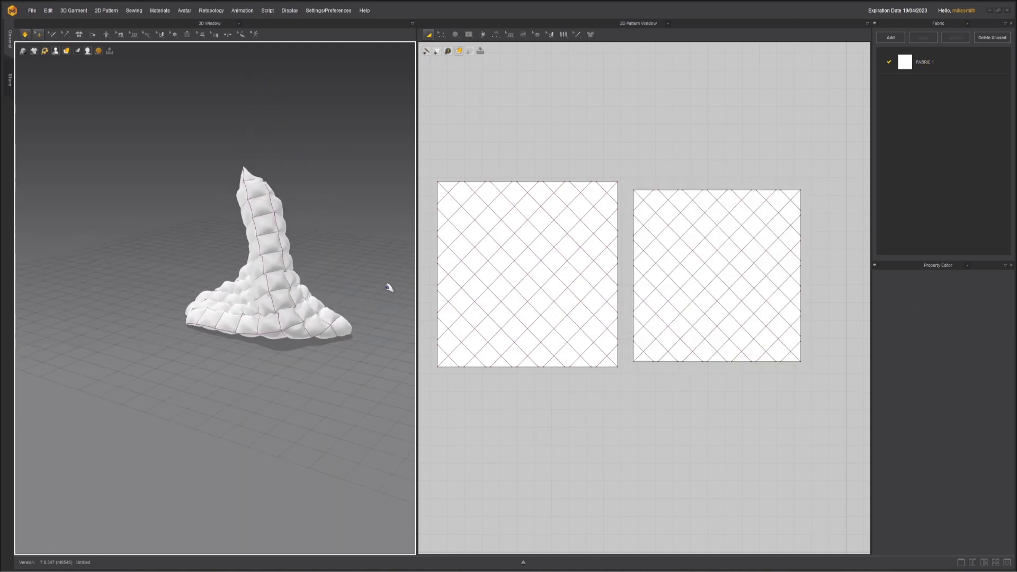
pyautogui.scroll(4, 290, 300)
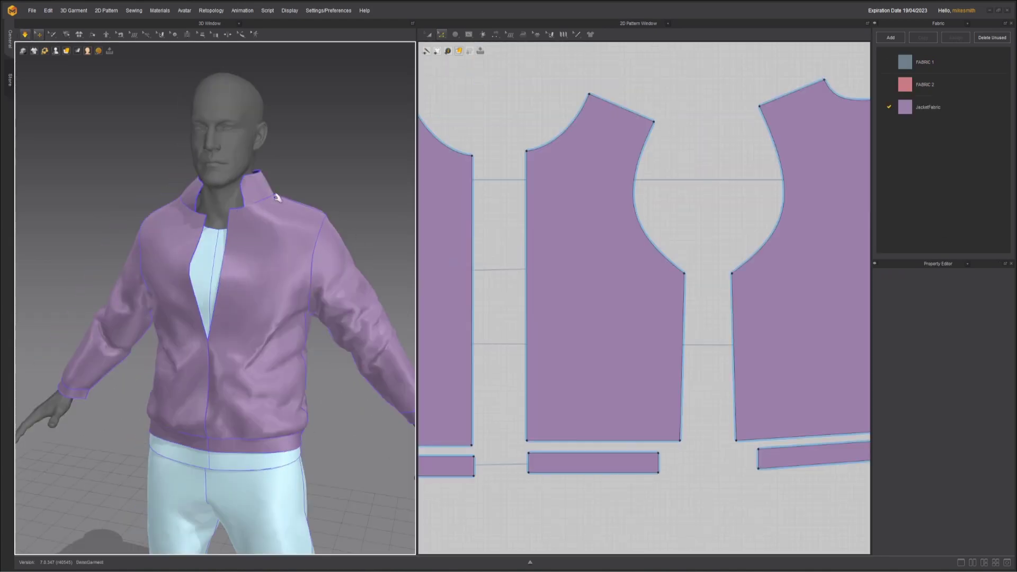
# - Offset the front panel's centre edge as a single internal line at a distance of 2.0 cm
pyautogui.rightClick(528, 251)
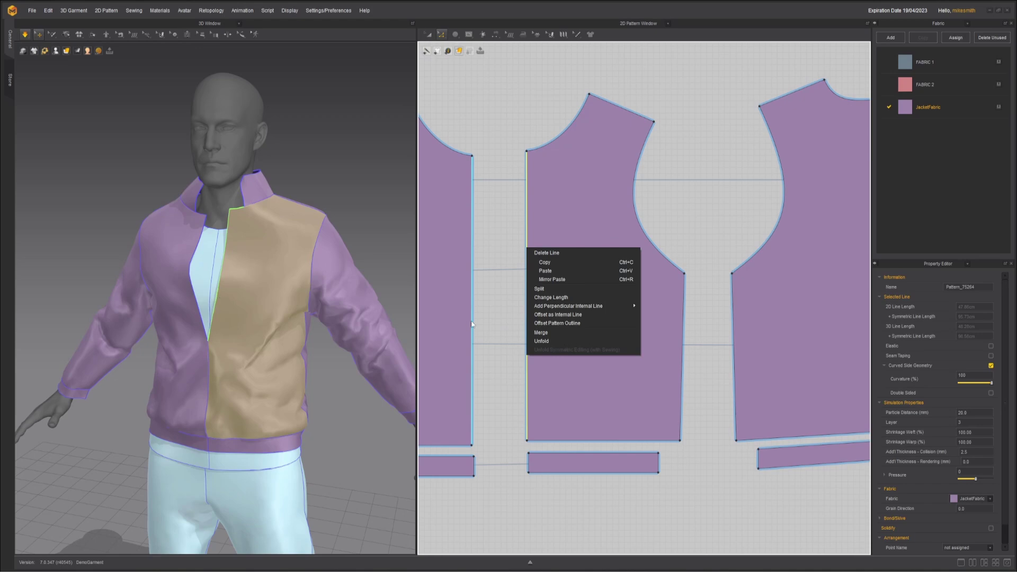
pyautogui.click(558, 315)
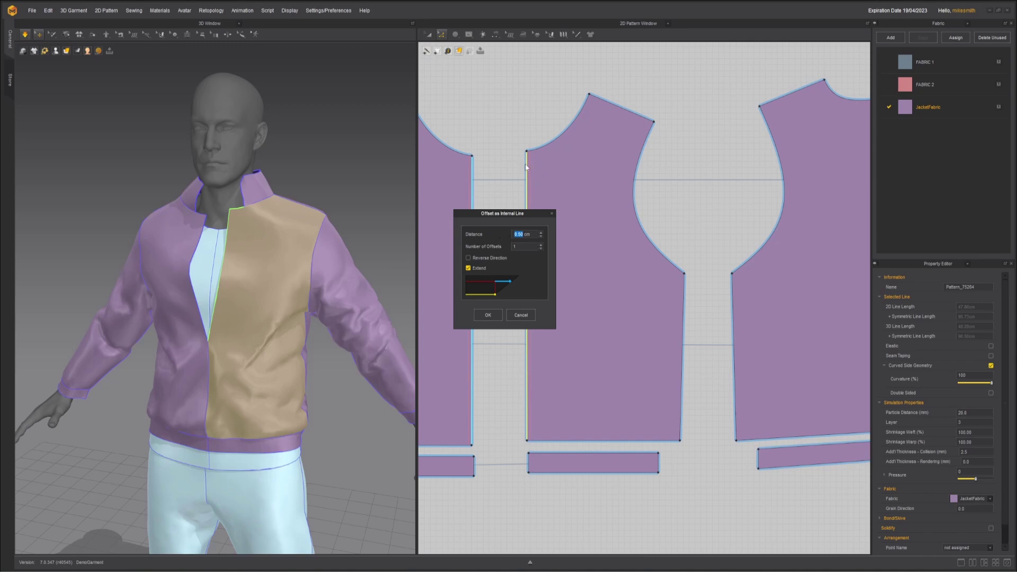
pyautogui.click(522, 235)
pyautogui.write('2.0')
pyautogui.click(493, 314)
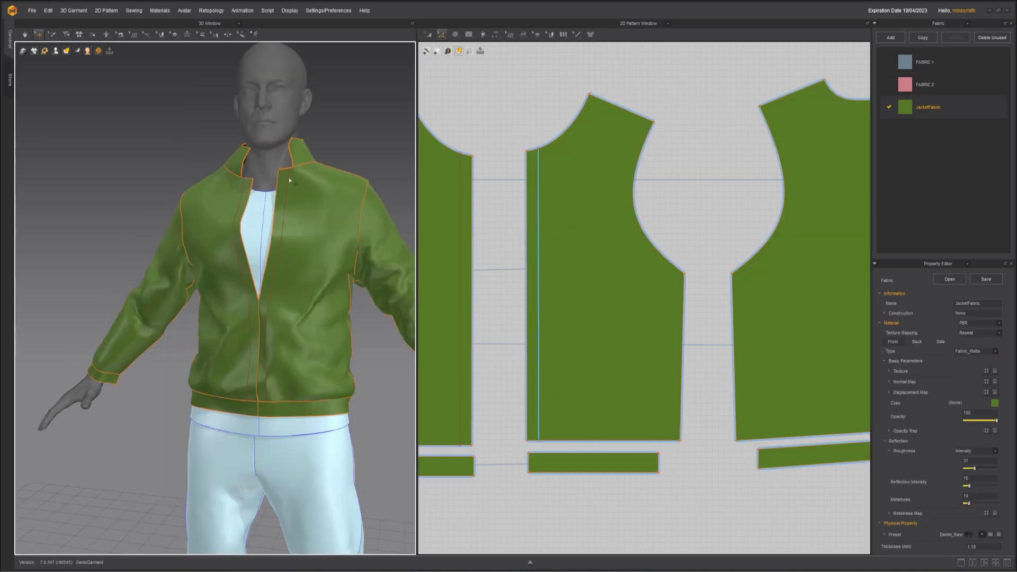
# - Offset the front panel's side edge as an internal line at a distance of 1 cm
pyautogui.click(290, 180)
pyautogui.moveTo(290, 180); pyautogui.dragTo(237, 408, button='right')
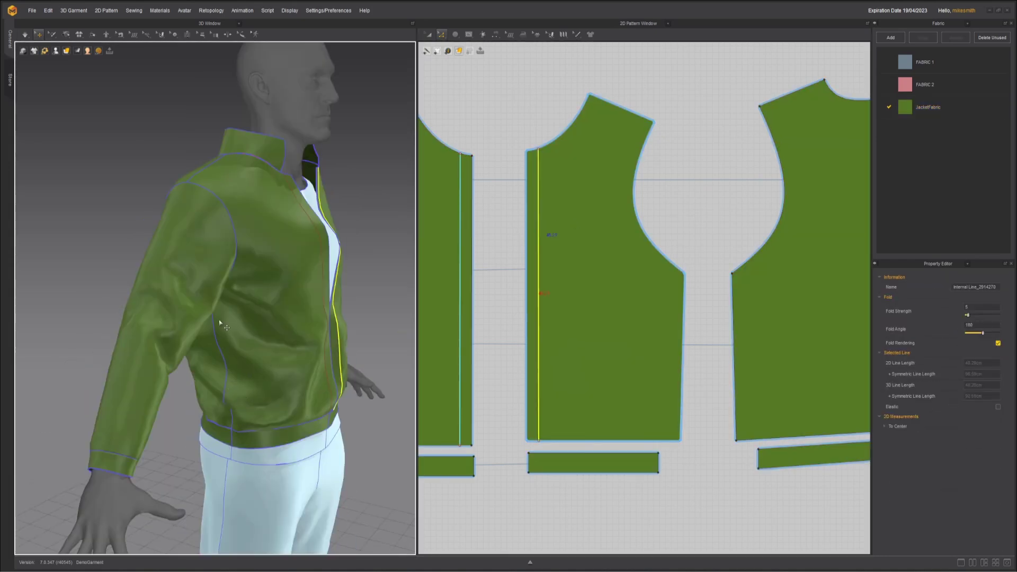
pyautogui.rightClick(683, 368)
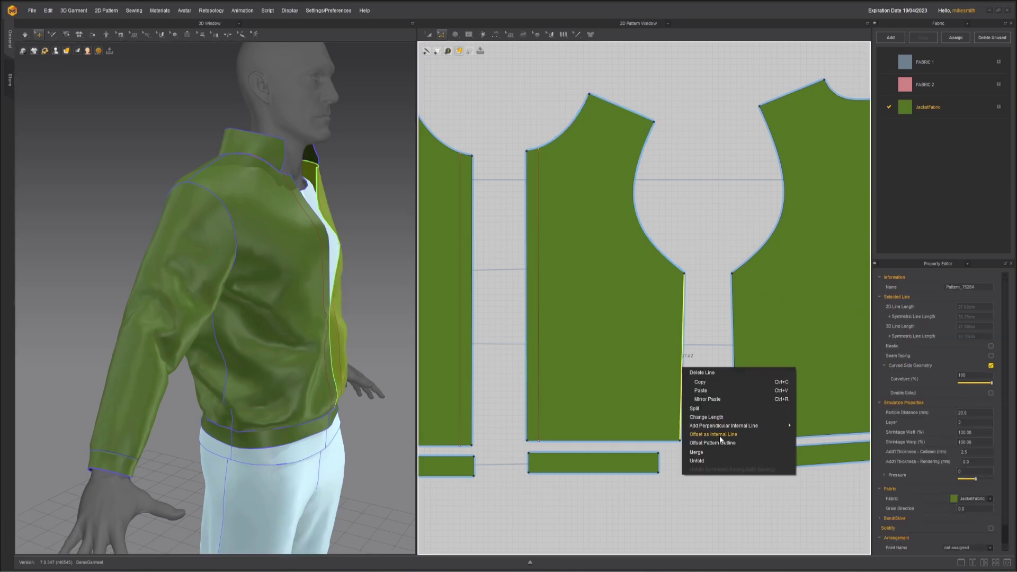
pyautogui.click(721, 437)
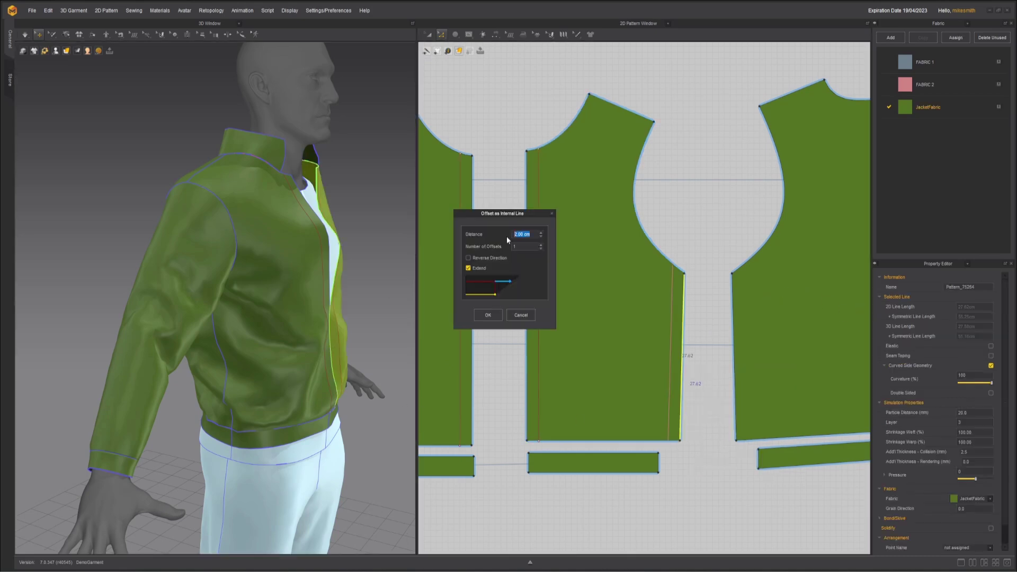
pyautogui.write('1')
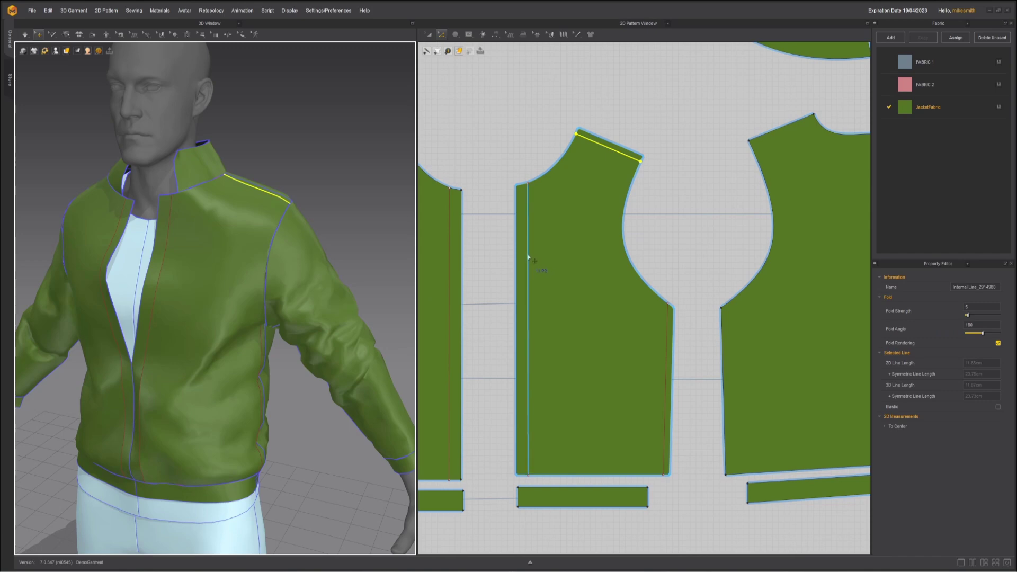
# - Draw a slanted internal line across the chest of the front panel, from the centre offset line to the armhole
pyautogui.moveTo(170, 279); pyautogui.dragTo(178, 280, button='right')
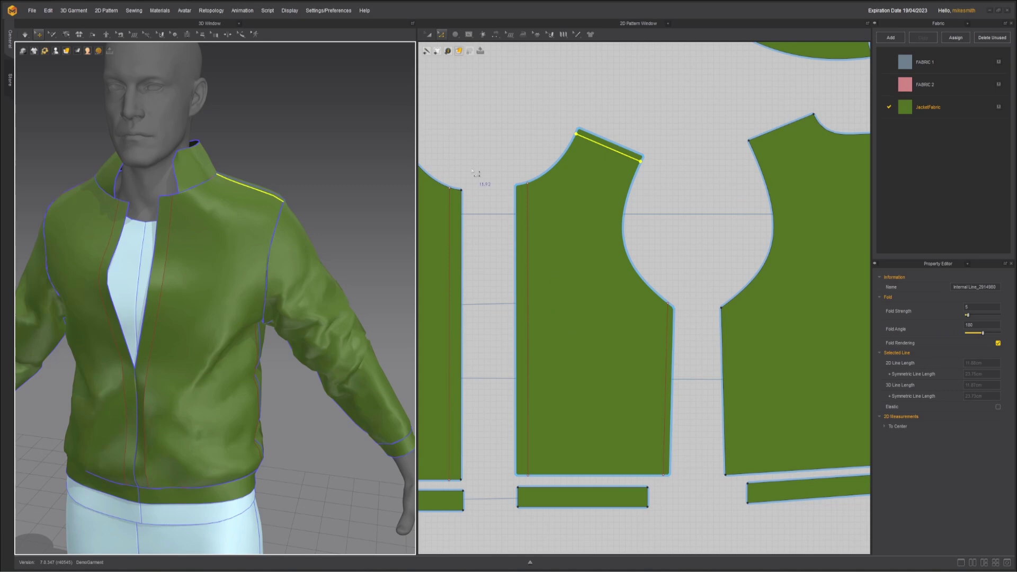
pyautogui.click(469, 34)
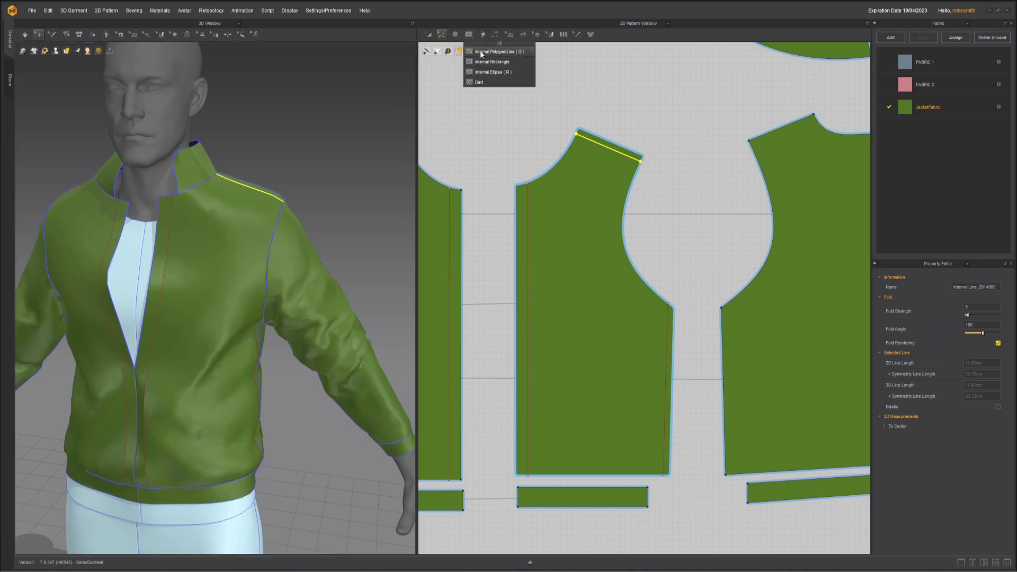
pyautogui.click(481, 52)
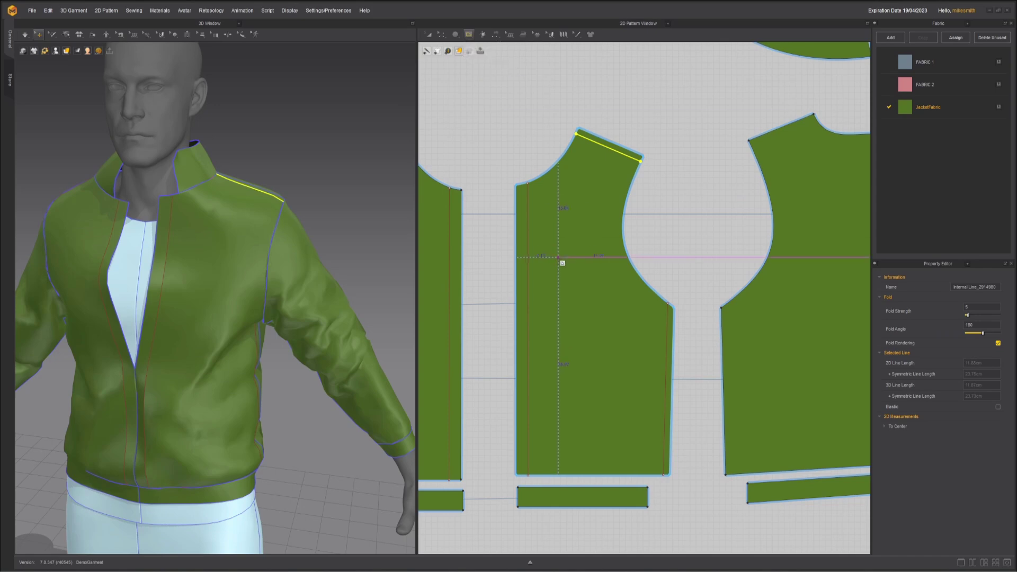
pyautogui.click(528, 257)
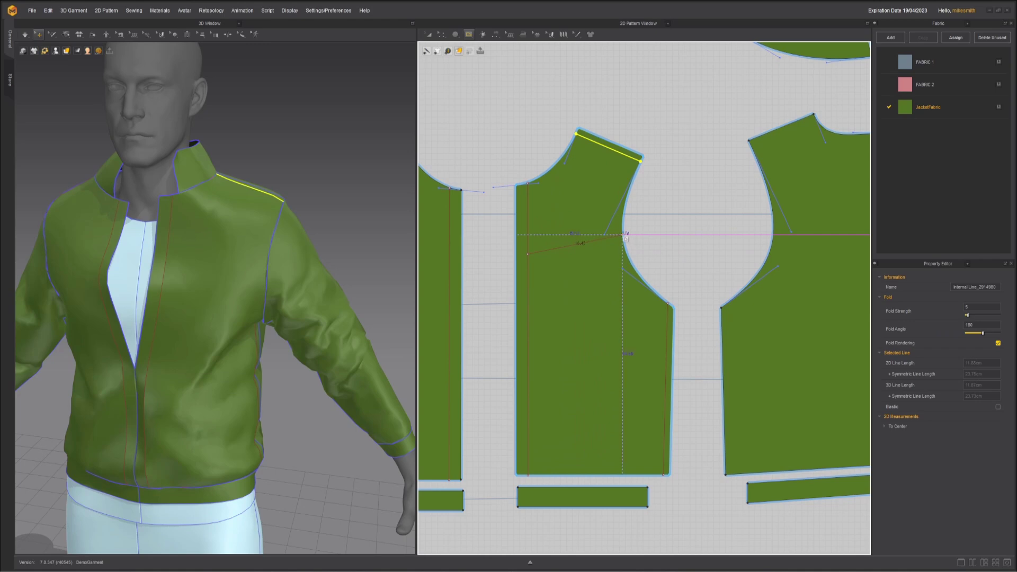
pyautogui.click(624, 235)
pyautogui.doubleClick(623, 235)
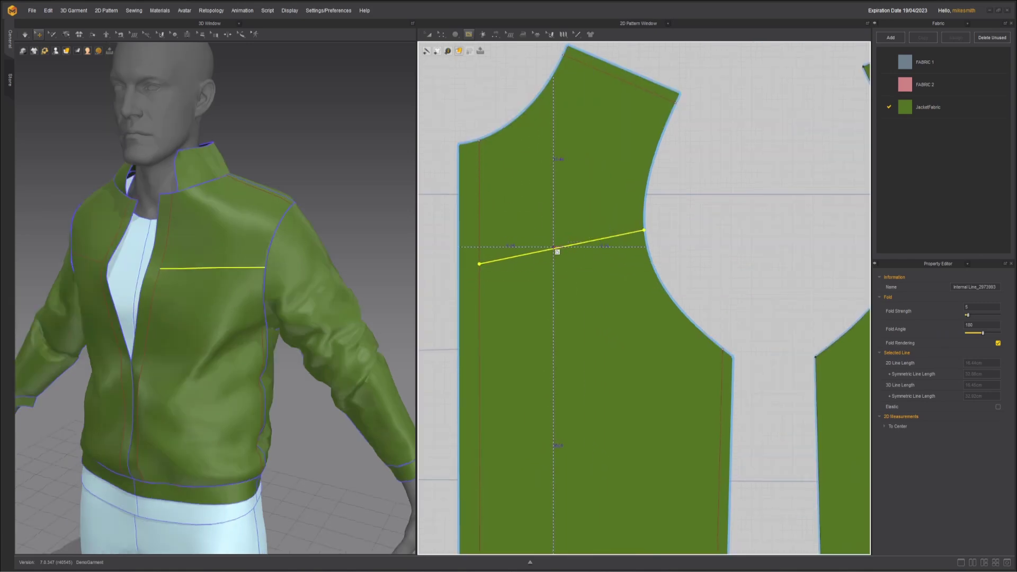
# - Offset the slanted chest line down to the hem as multiple internal lines 3 cm apart, with reversed direction and extension on
pyautogui.scroll(-2, 557, 252)
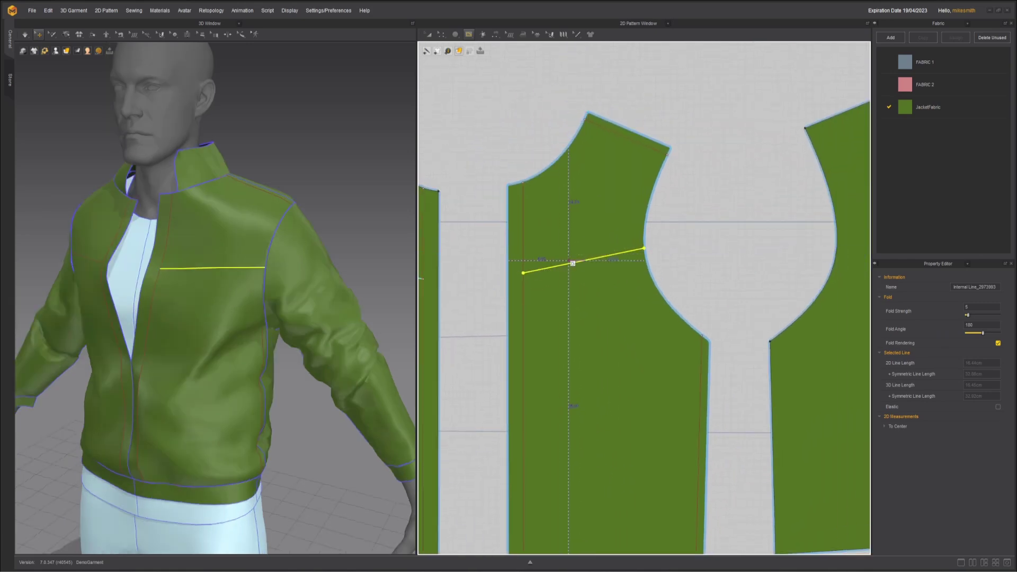
pyautogui.moveTo(577, 281); pyautogui.dragTo(575, 207, button='right')
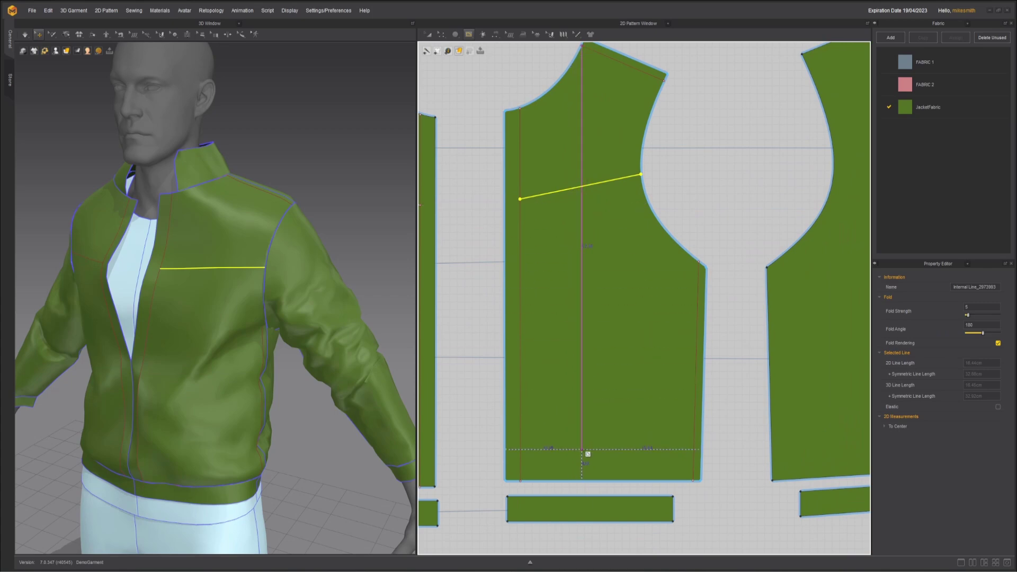
pyautogui.press('z')
pyautogui.rightClick(603, 186)
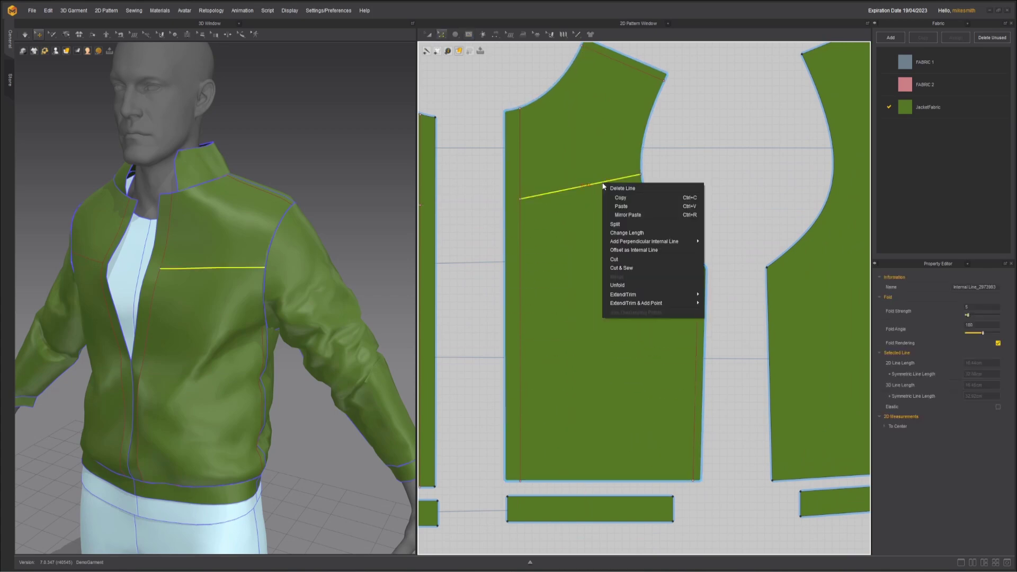
pyautogui.click(645, 252)
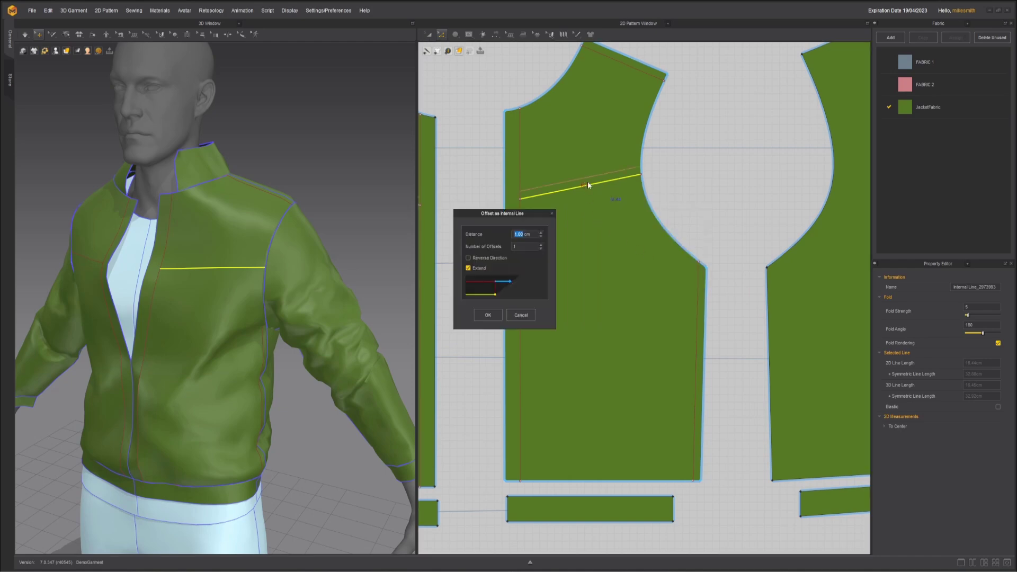
pyautogui.click(468, 258)
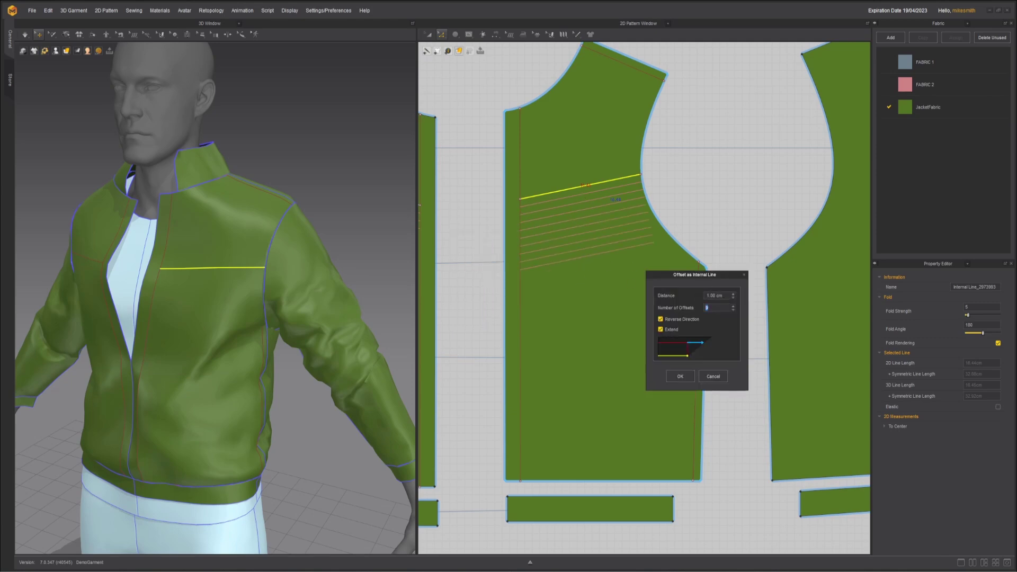
pyautogui.hotkey('shift', 'Tab')
pyautogui.write('3')
pyautogui.click(733, 307)
pyautogui.press('Return')
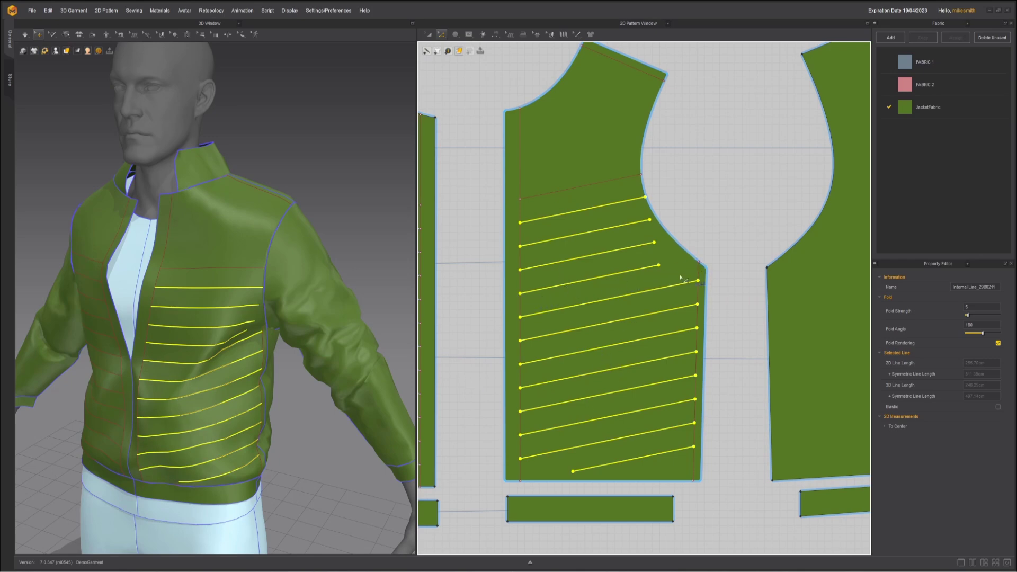
# - Extend or trim the new slanted lines to the internal lines, and extend the loose ends near the armhole to the pattern outline
pyautogui.rightClick(632, 272)
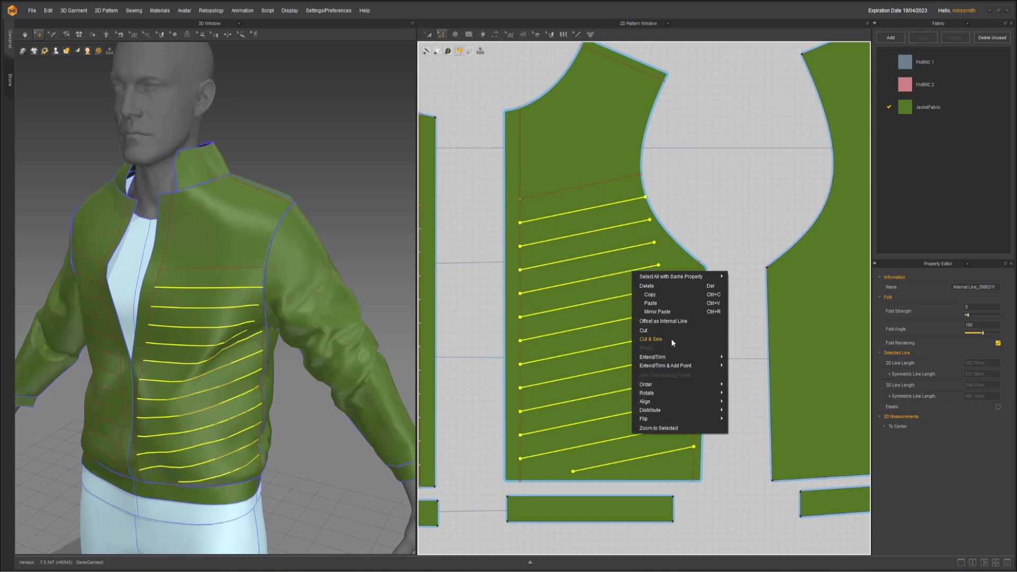
pyautogui.moveTo(663, 361)
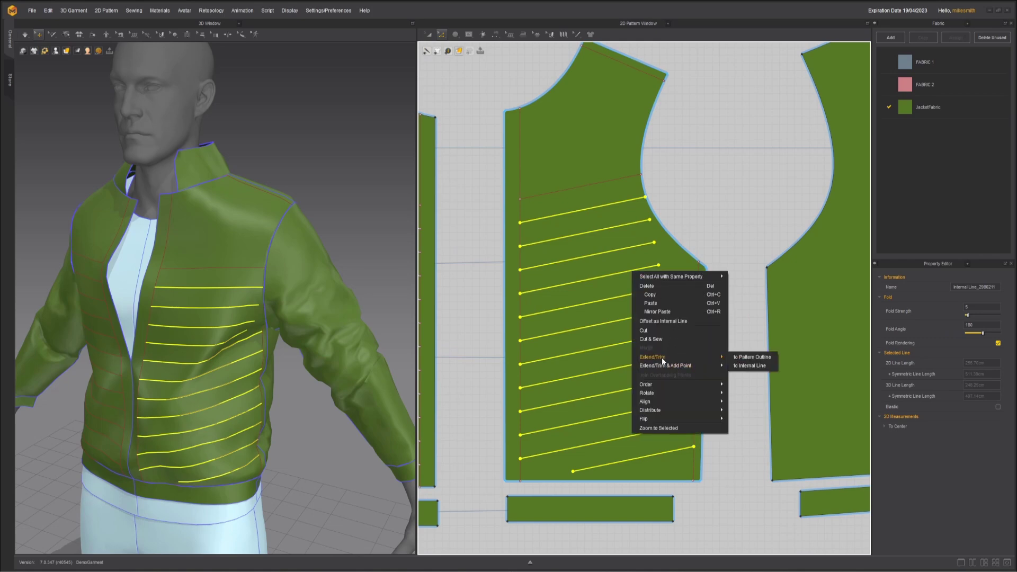
pyautogui.click(751, 366)
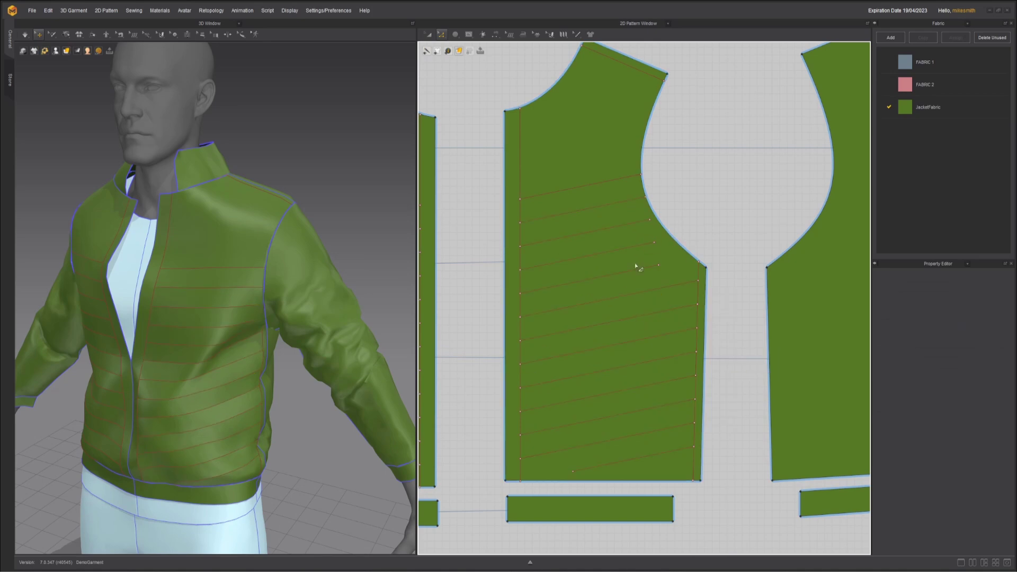
pyautogui.rightClick(655, 244)
pyautogui.moveTo(676, 267)
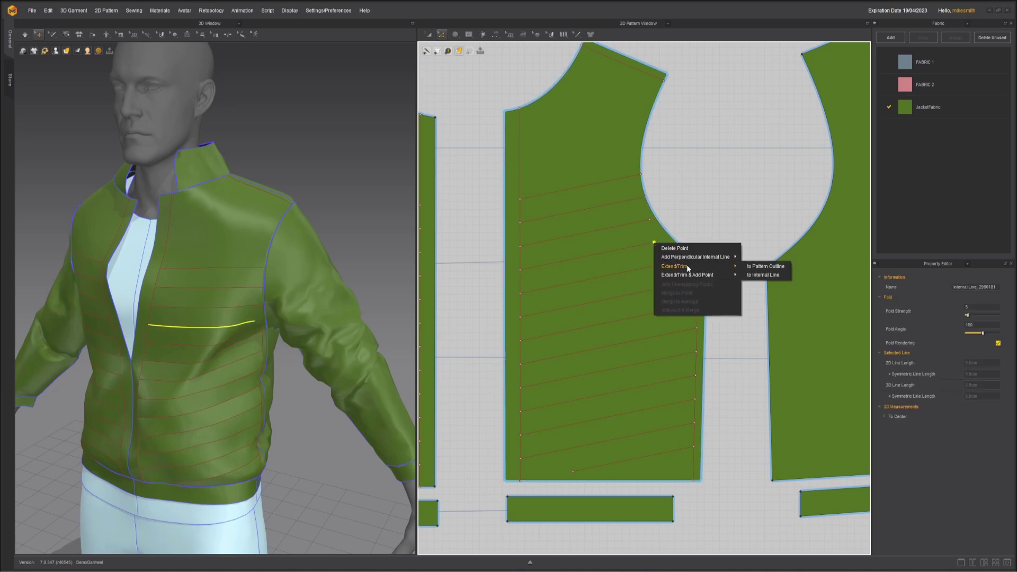
pyautogui.click(751, 267)
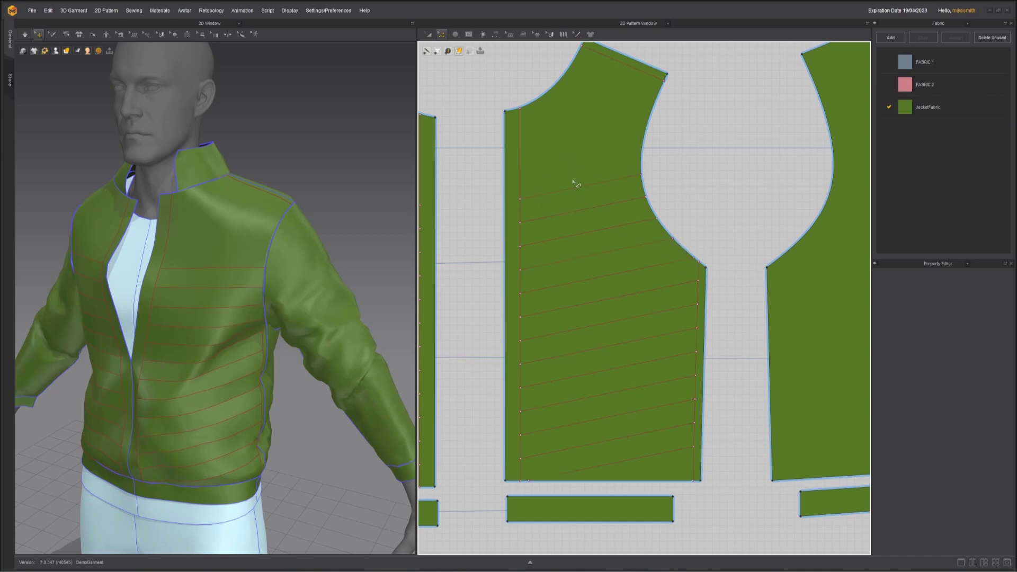
# - Draw a diagonal internal line on the front panel from the centre end of the chest line up to the shoulder line
pyautogui.moveTo(555, 126); pyautogui.dragTo(608, 180, button='middle')
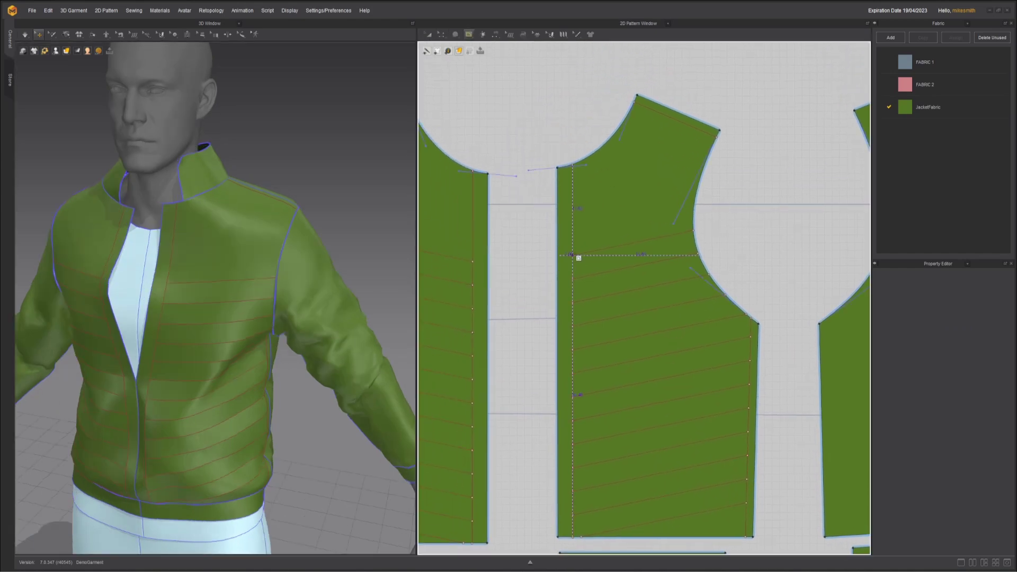
pyautogui.click(573, 255)
pyautogui.doubleClick(673, 110)
# - Offset the diagonal line towards the armhole as 3 internal lines at 3.00 cm, with reversed direction and extension on
pyautogui.scroll(2, 602, 214)
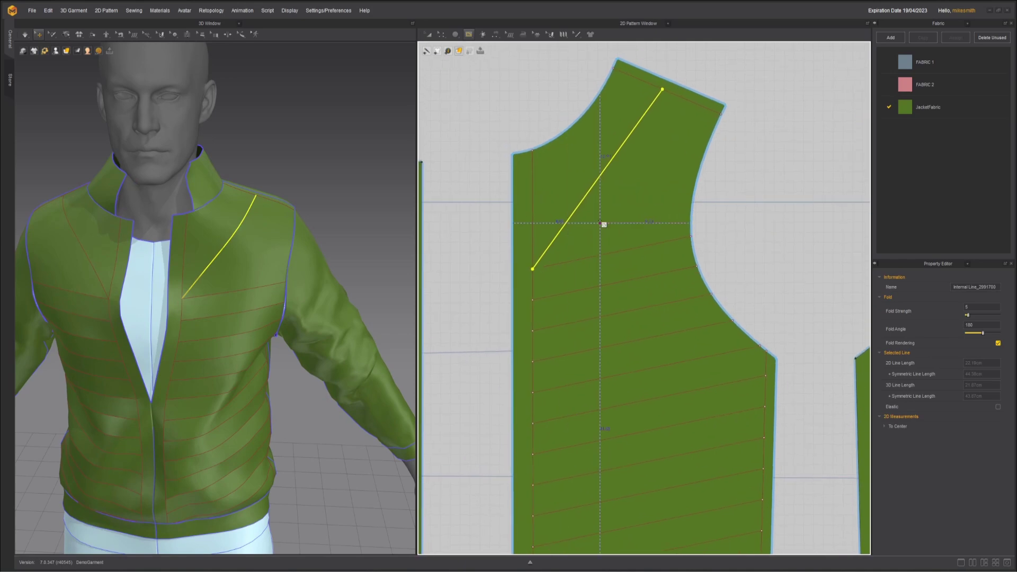
pyautogui.press('z')
pyautogui.rightClick(602, 174)
pyautogui.moveTo(642, 233)
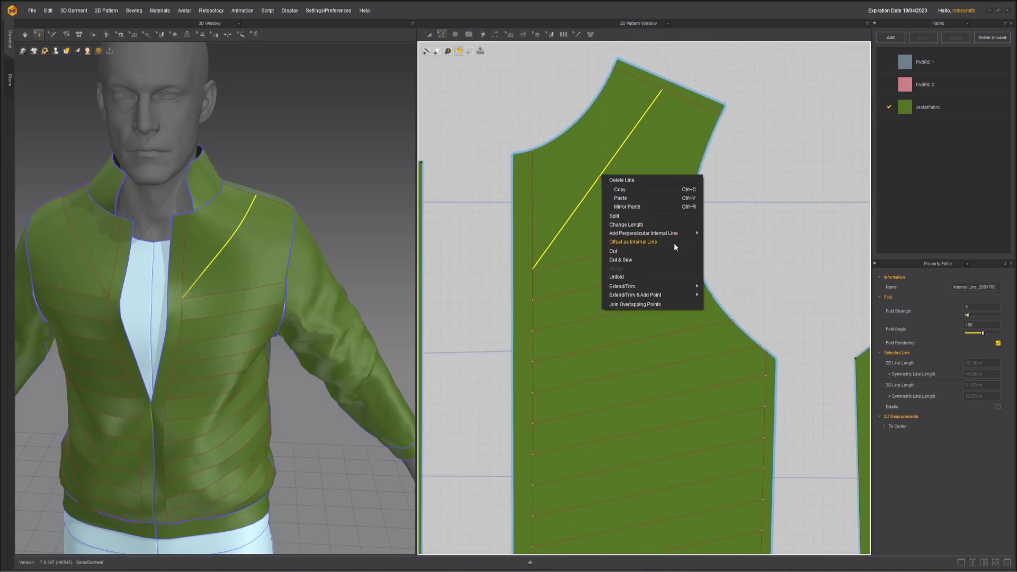
pyautogui.click(651, 242)
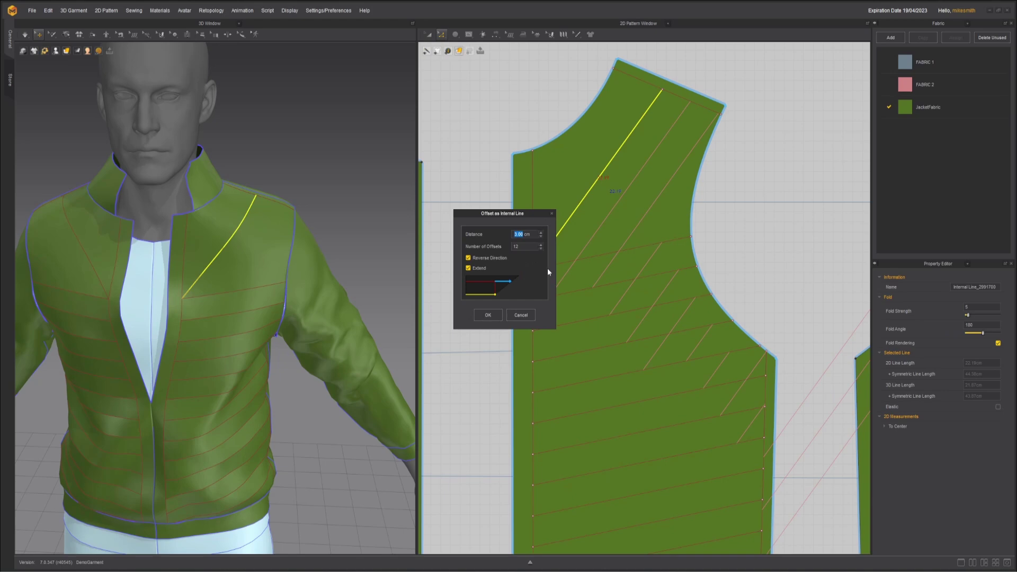
pyautogui.click(542, 248)
pyautogui.click(542, 248)
pyautogui.click(542, 248)
pyautogui.click(543, 248)
pyautogui.click(542, 248)
pyautogui.click(543, 248)
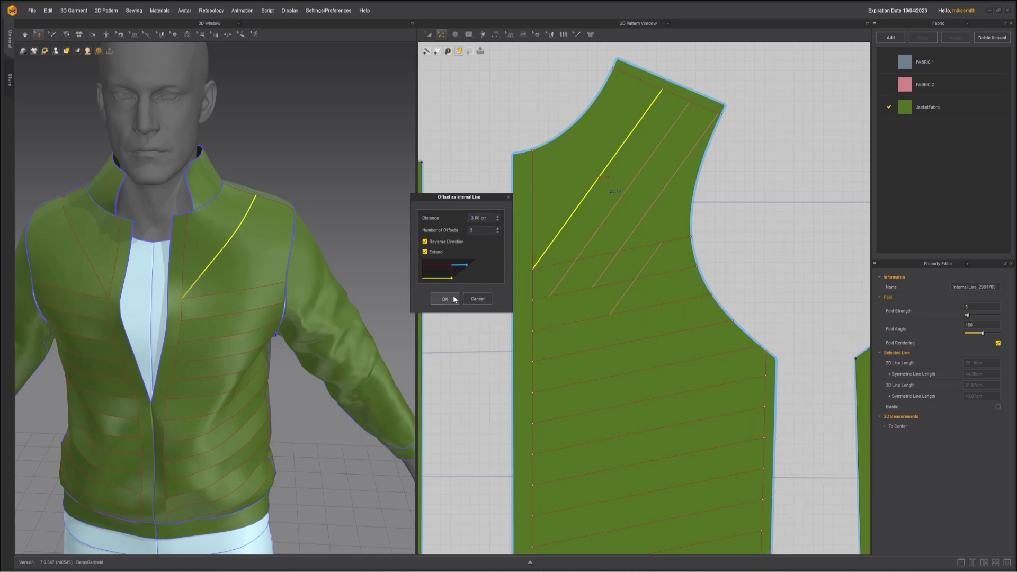
pyautogui.click(445, 298)
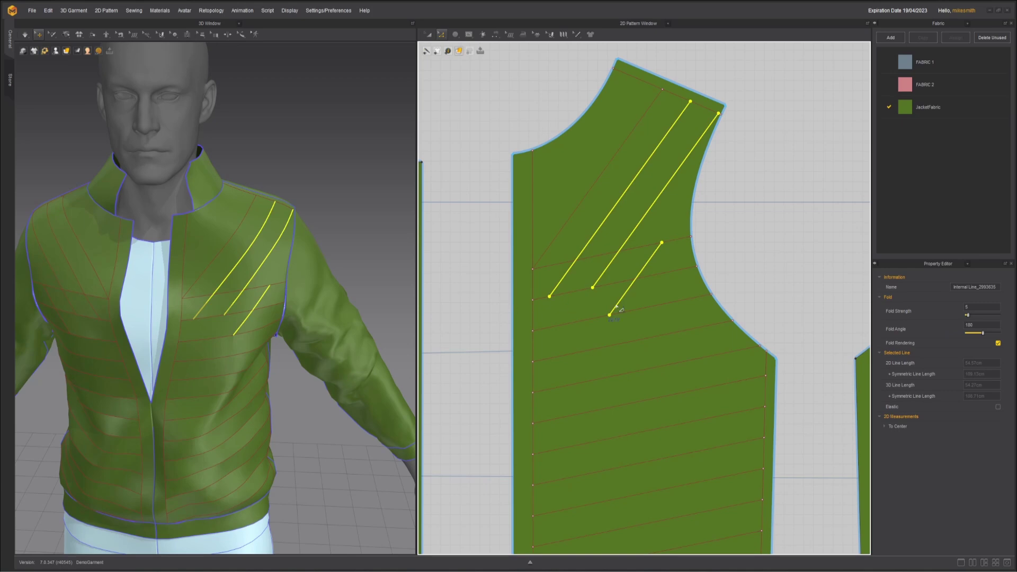
# - Move the short diagonal line closer to the armhole and trim the diagonal lines to the slanted chest line
pyautogui.moveTo(649, 266); pyautogui.dragTo(669, 246)
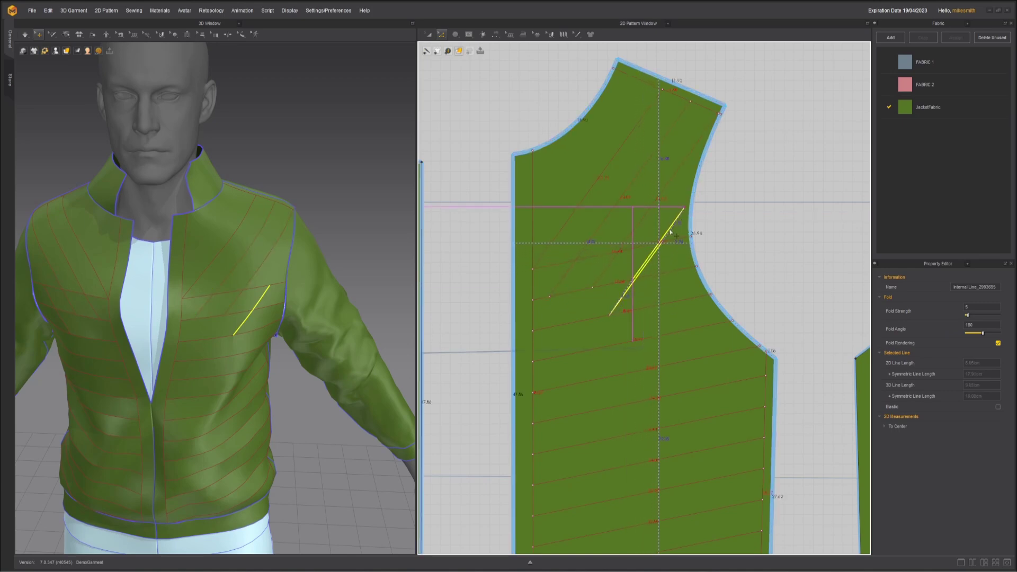
pyautogui.scroll(3, 668, 246)
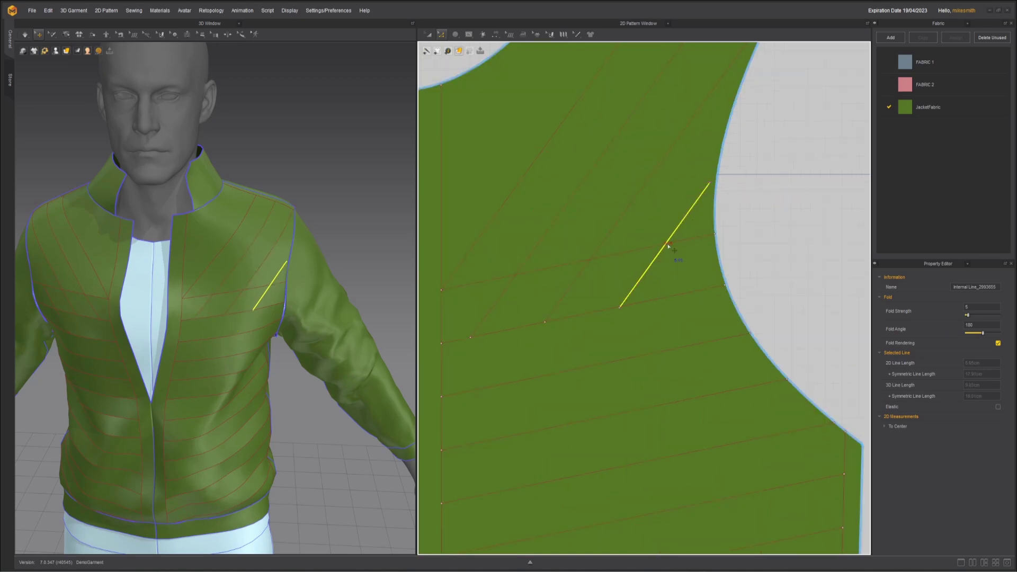
pyautogui.rightClick(627, 211)
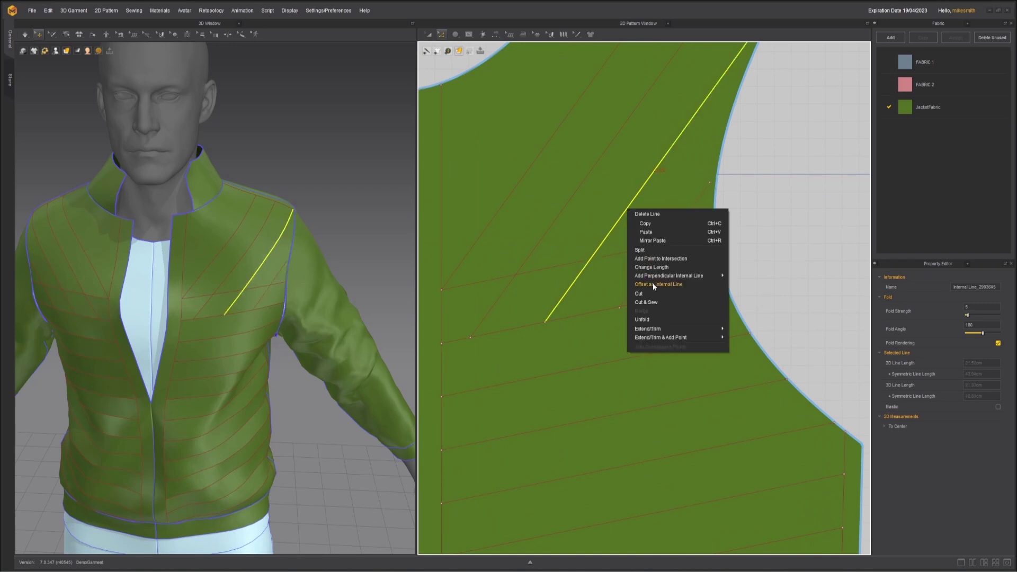
pyautogui.moveTo(665, 329)
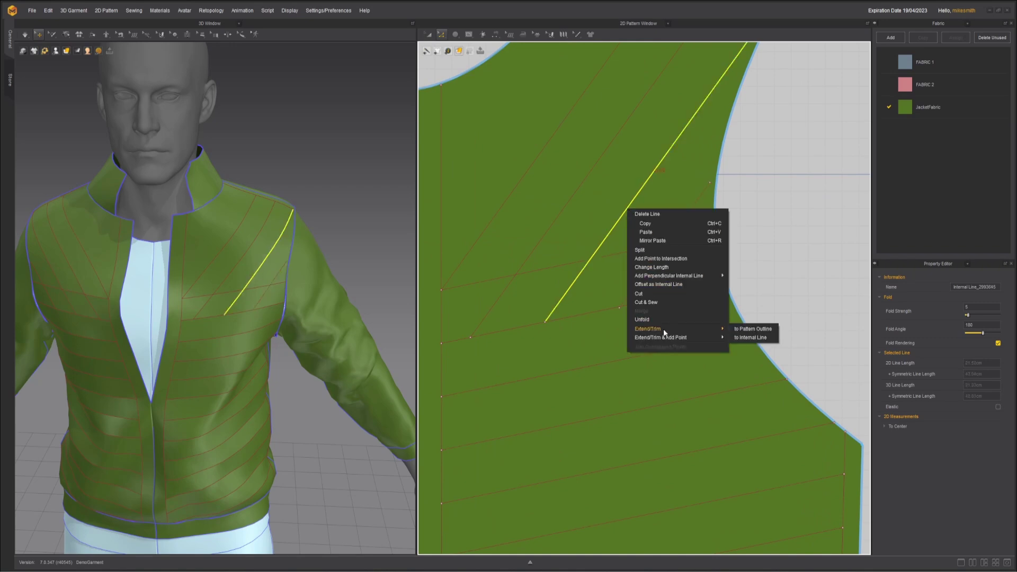
pyautogui.click(750, 337)
pyautogui.scroll(-1, 645, 220)
# - Offset the first diagonal line on the front panel, and the back panel's diagonal as 2 reversed internal lines at 3.00 cm
pyautogui.rightClick(643, 219)
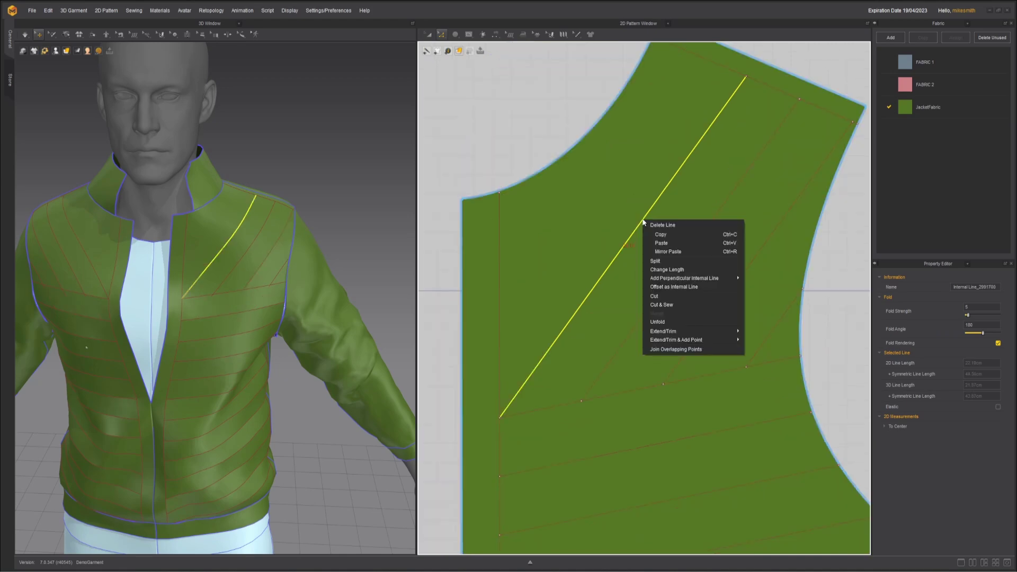
pyautogui.click(674, 287)
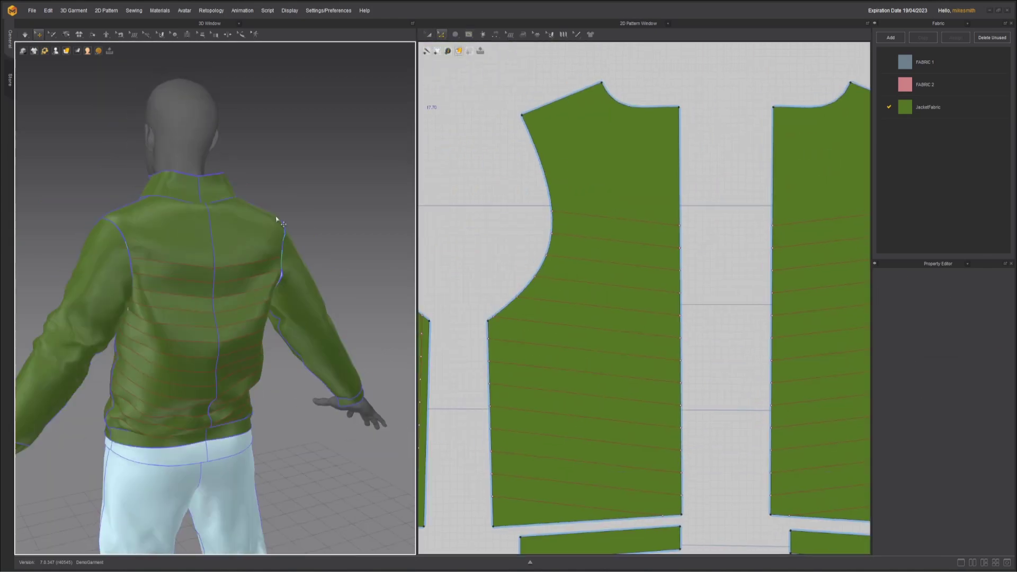
pyautogui.rightClick(586, 126)
pyautogui.click(617, 192)
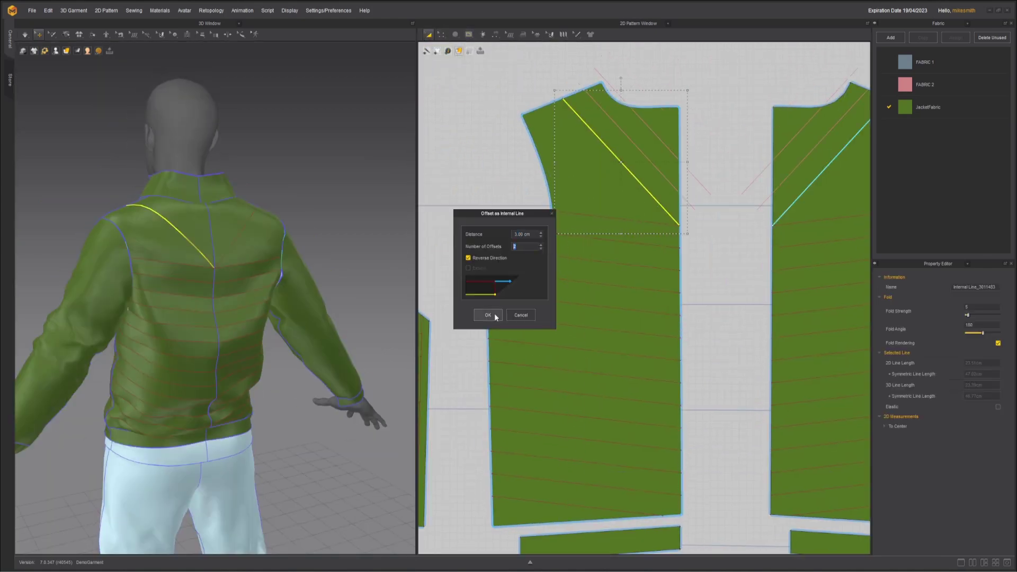
pyautogui.click(488, 315)
pyautogui.rightClick(586, 213)
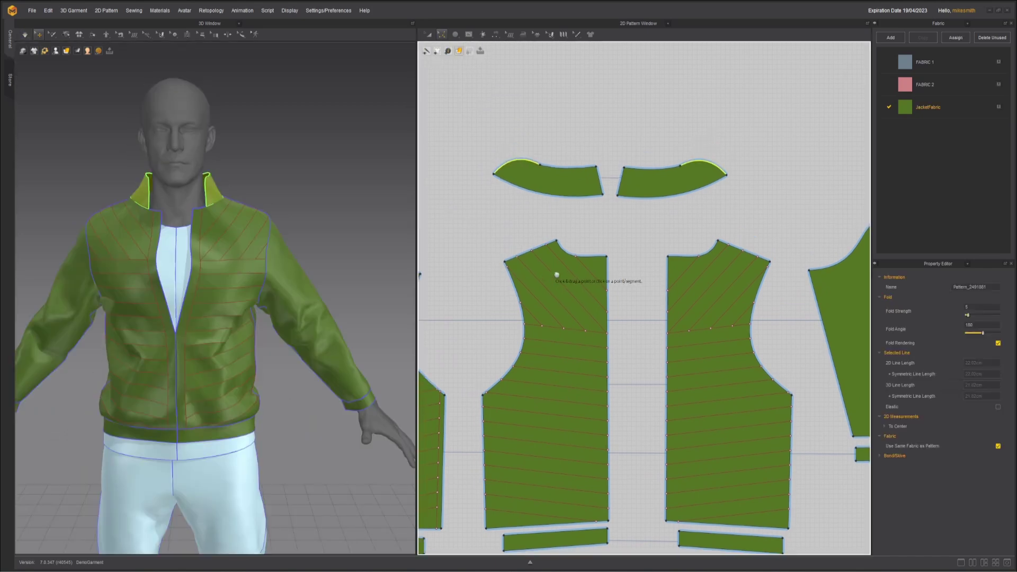
# - Offset the sleeve's cuff edge up the sleeve as 11 internal lines at a distance of 4.00 cm
pyautogui.scroll(5, 557, 275)
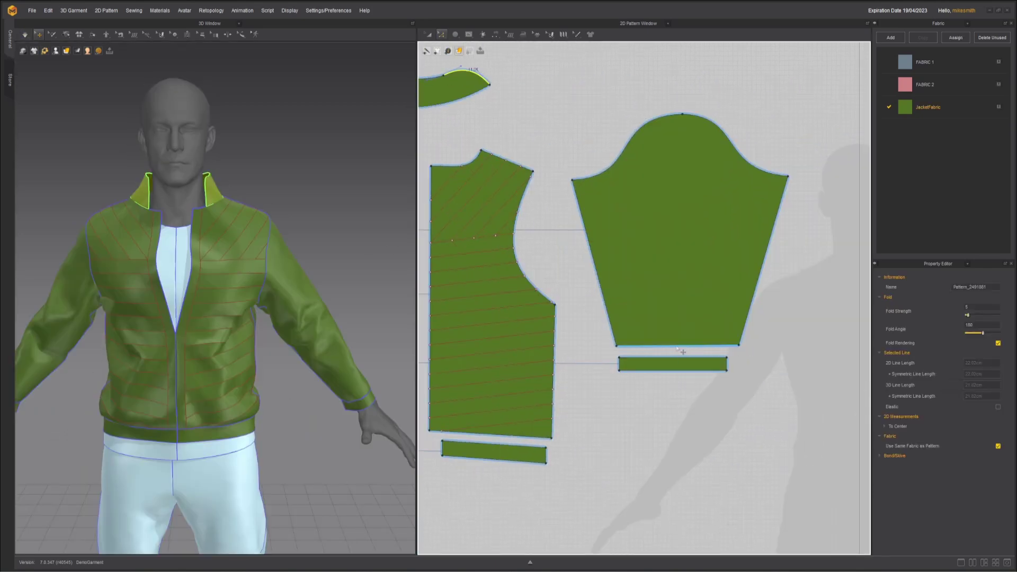
pyautogui.click(677, 346)
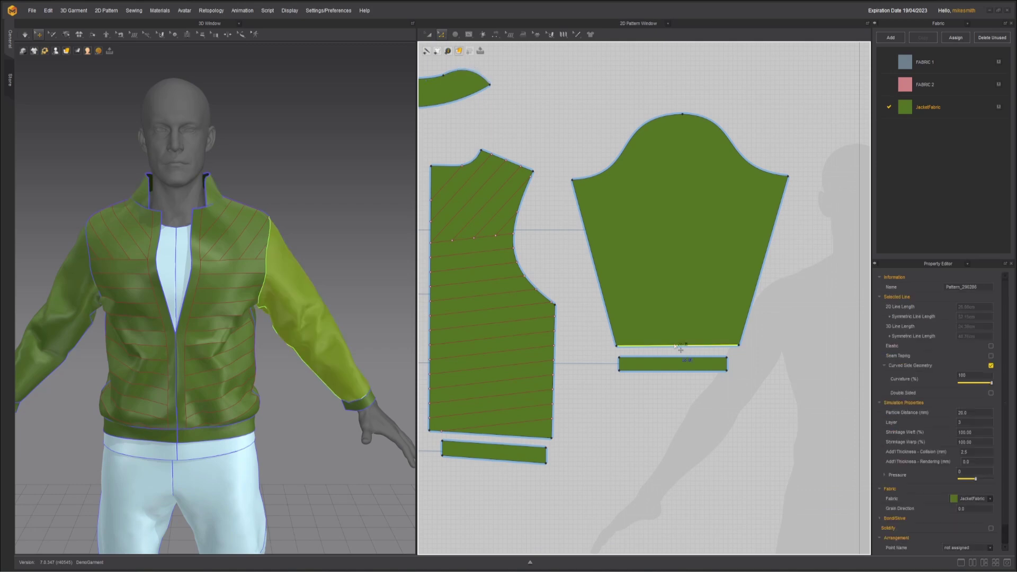
pyautogui.rightClick(676, 347)
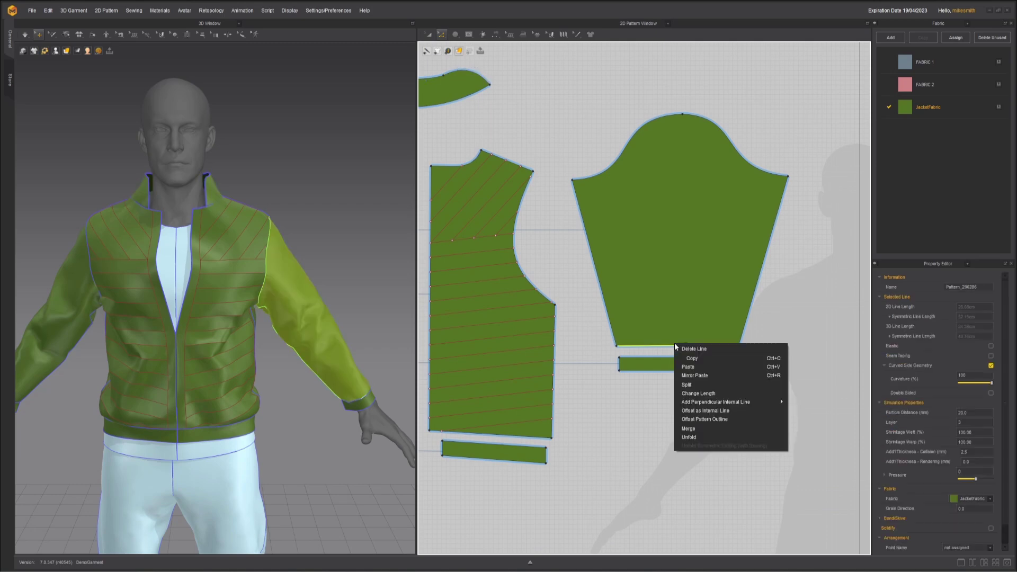
pyautogui.click(712, 411)
pyautogui.click(542, 244)
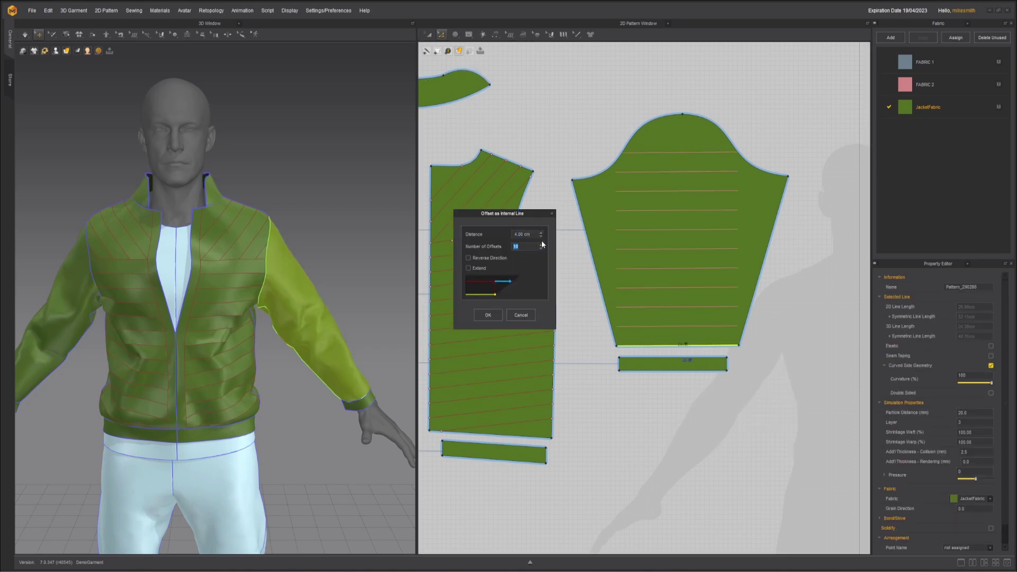
pyautogui.press('Return')
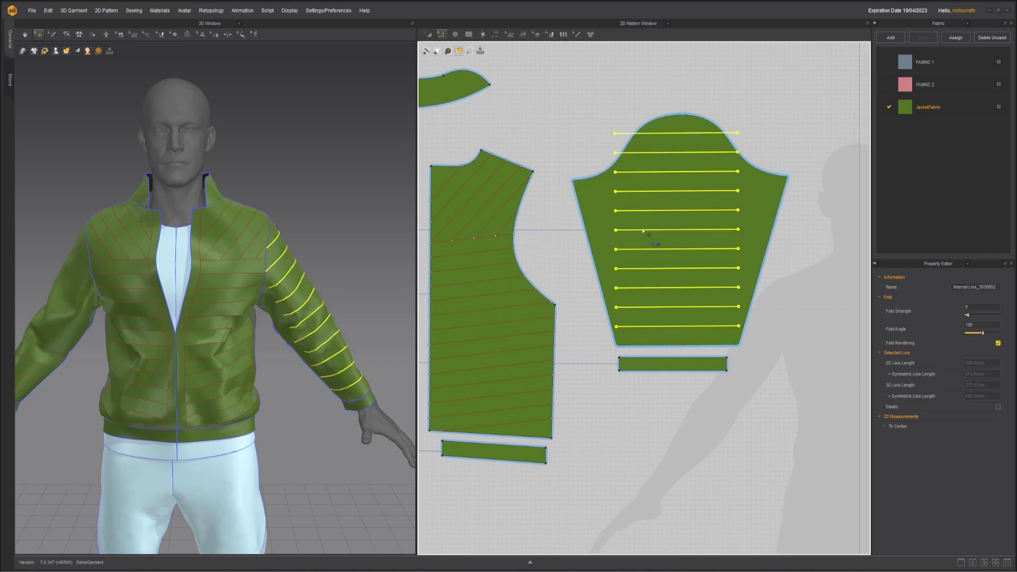
# - Extend and trim the sleeve's internal lines to the sleeve outline, and simulate the jacket
pyautogui.rightClick(644, 231)
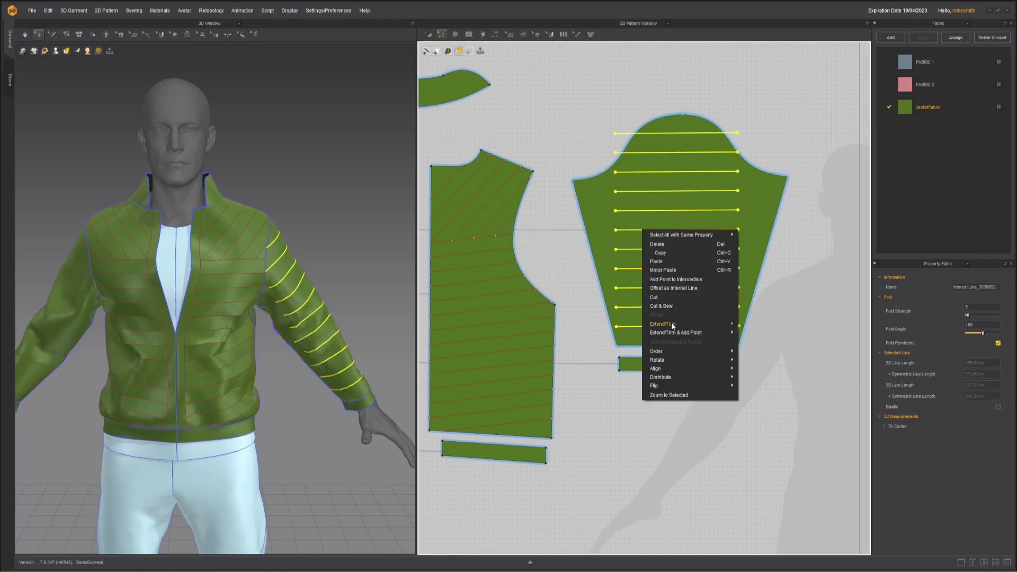
pyautogui.moveTo(672, 325)
pyautogui.click(762, 325)
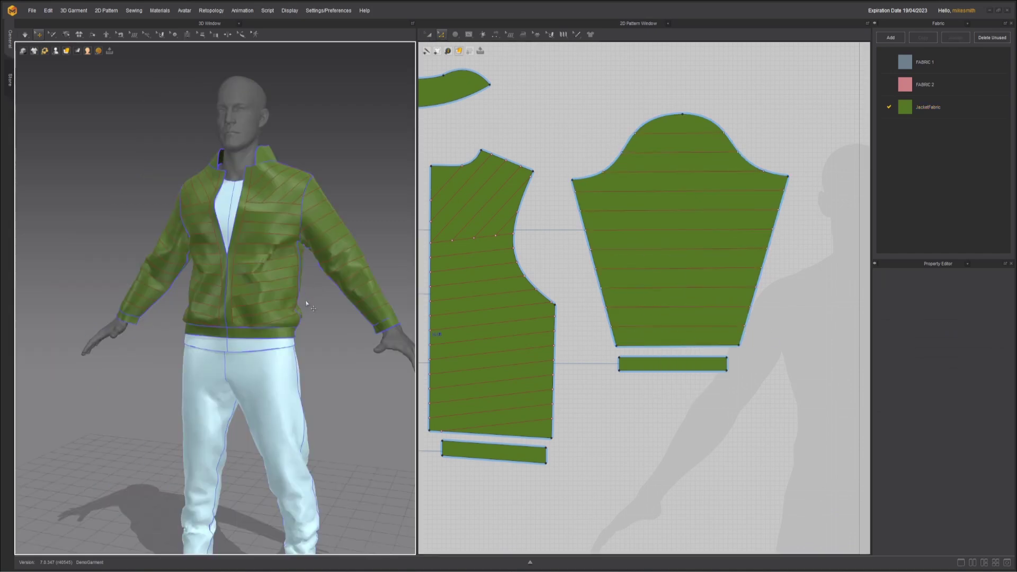
pyautogui.press('space')
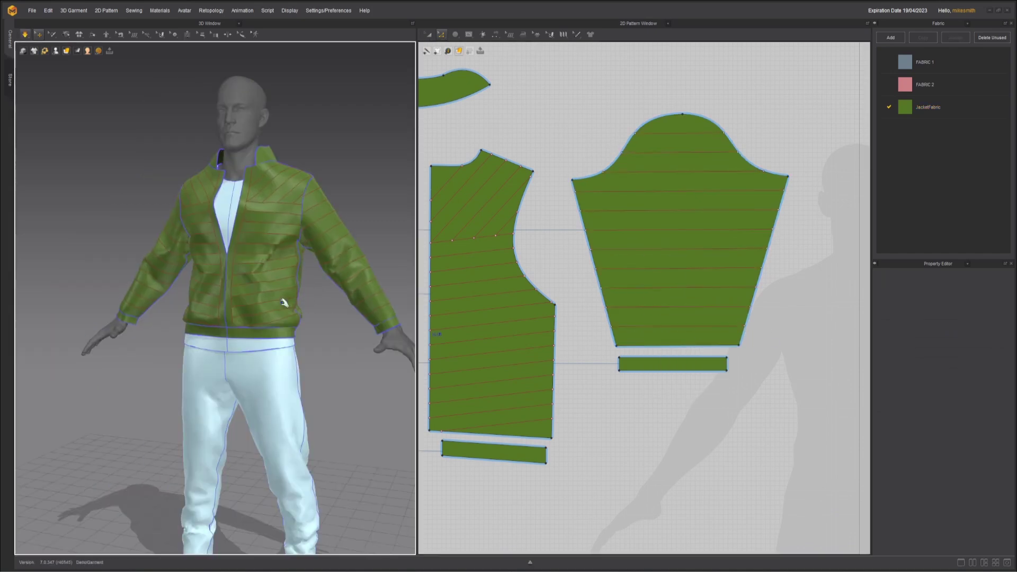
pyautogui.moveTo(285, 303); pyautogui.dragTo(209, 284, button='right')
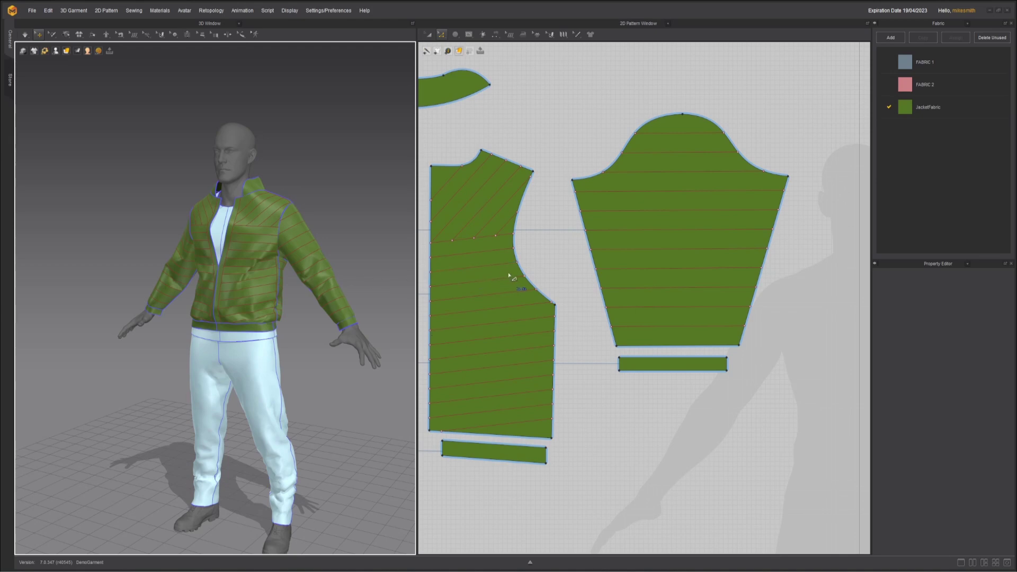
# - Duplicate all jacket patterns with their internal lines above the originals, and set the copy's layer to 4
pyautogui.moveTo(507, 300); pyautogui.dragTo(769, 314, button='middle')
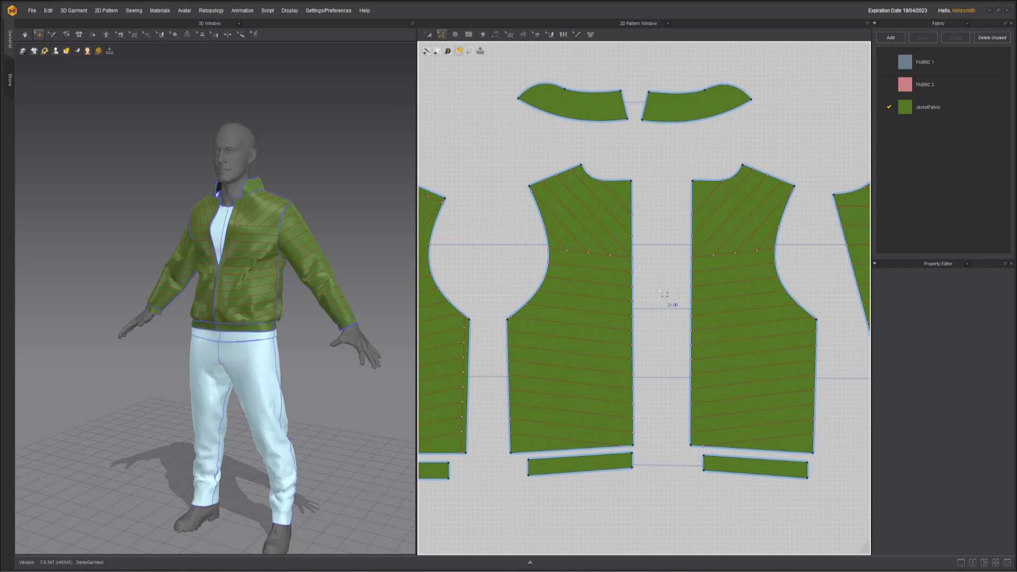
pyautogui.scroll(-3, 643, 217)
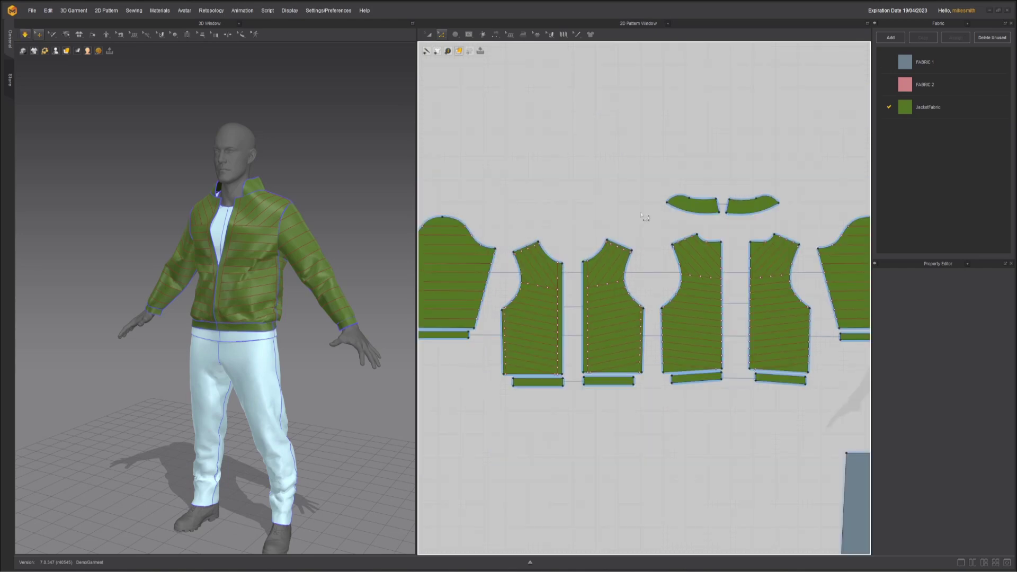
pyautogui.scroll(-2, 643, 217)
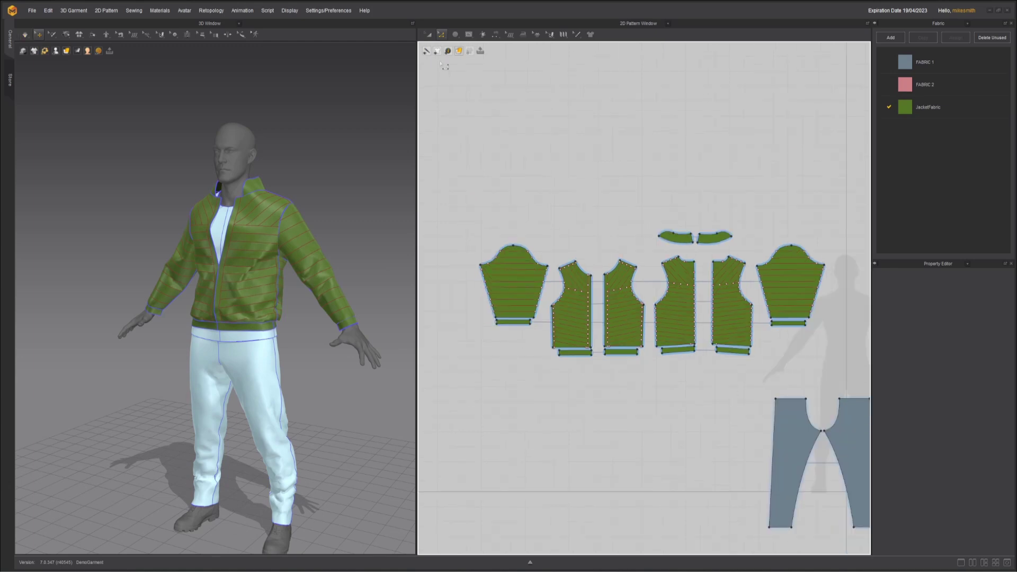
pyautogui.click(428, 35)
pyautogui.moveTo(467, 180); pyautogui.dragTo(433, 163, button='middle')
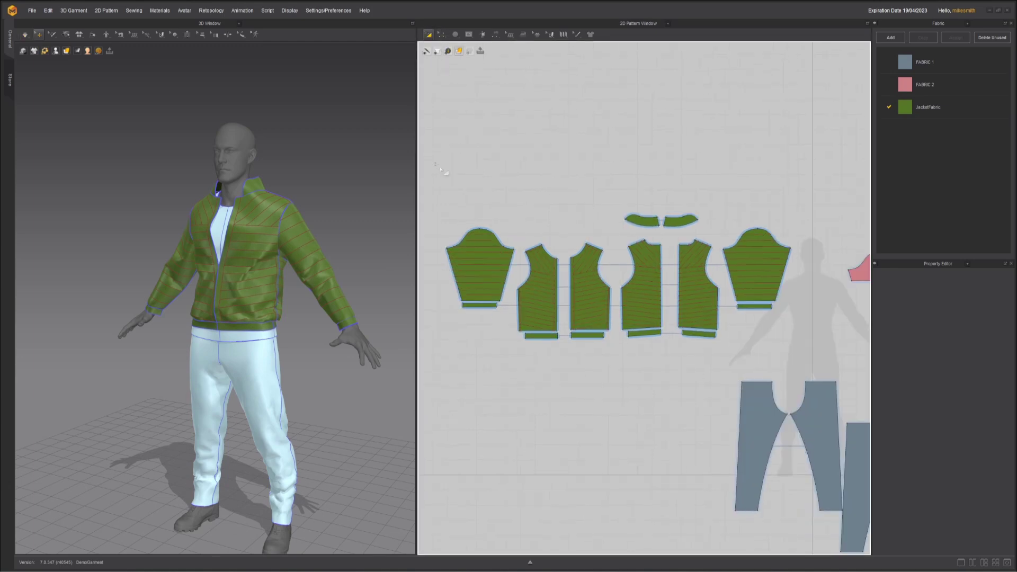
pyautogui.moveTo(433, 163); pyautogui.dragTo(803, 349)
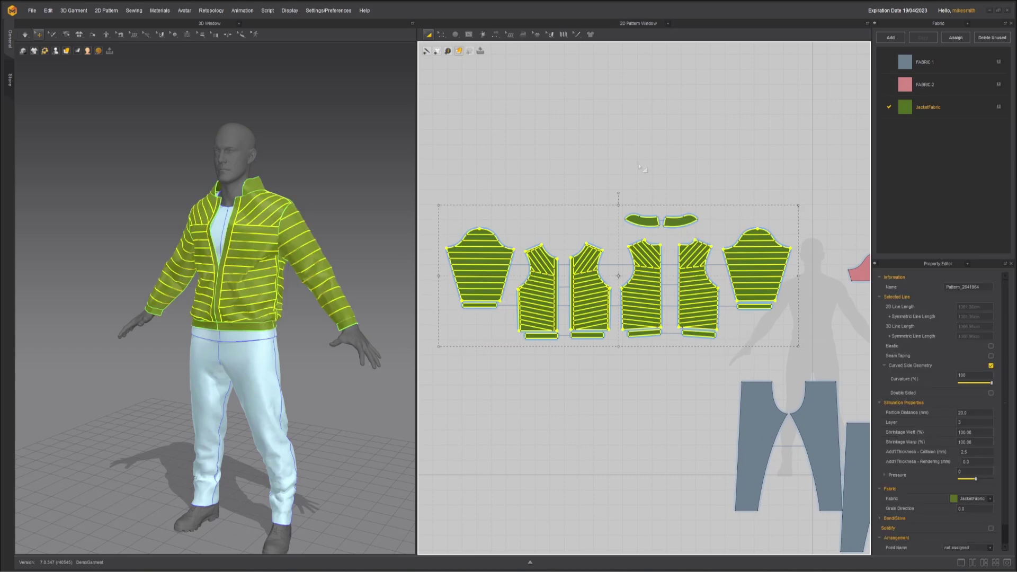
pyautogui.hotkey('ctrl', 'v')
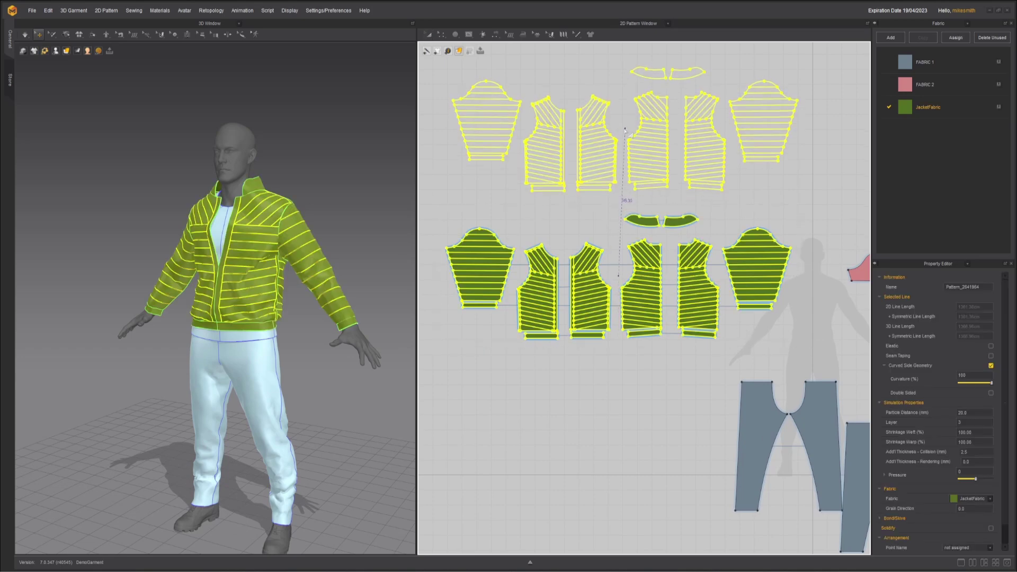
pyautogui.click(625, 130)
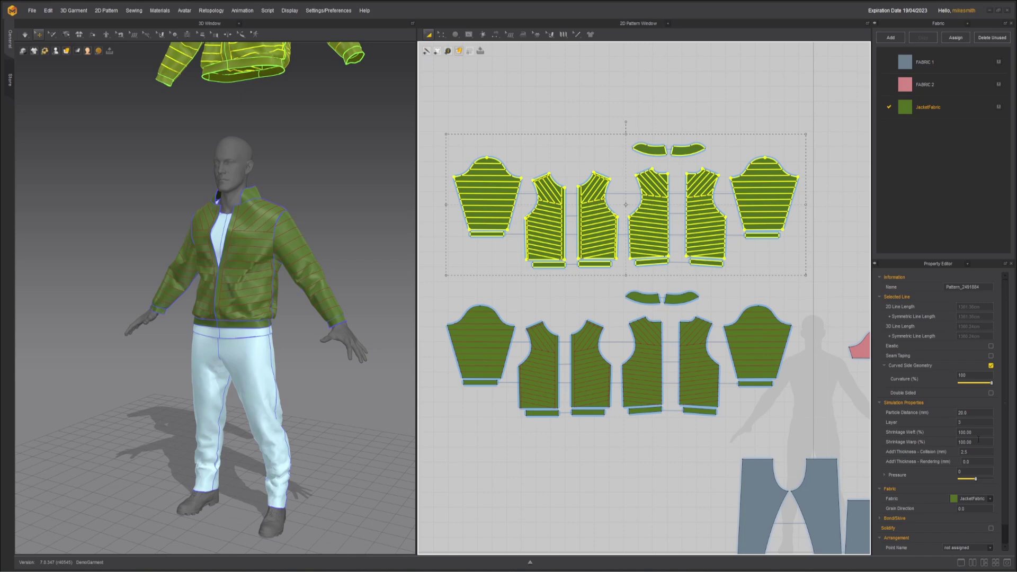
pyautogui.doubleClick(974, 422)
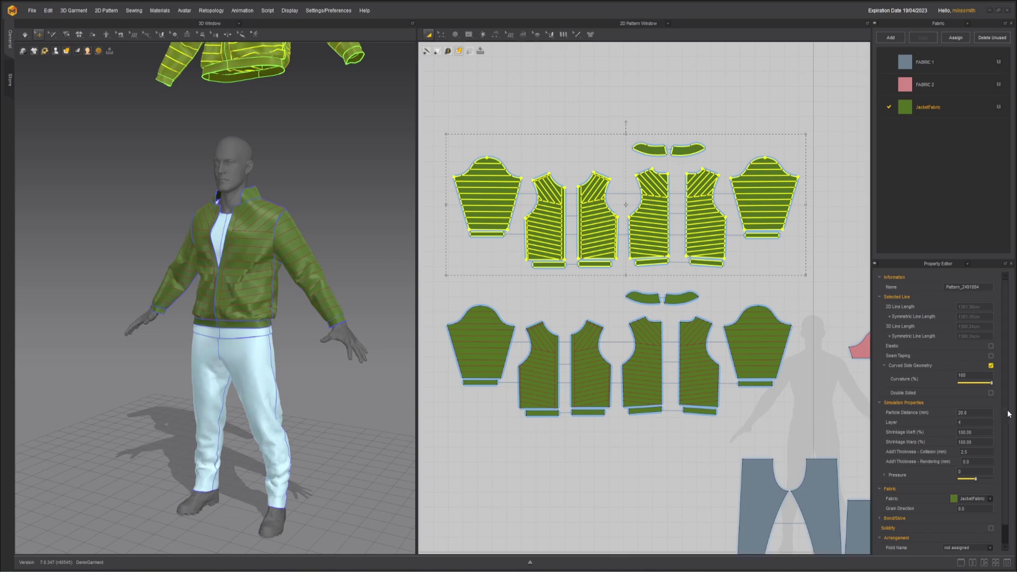
# - Move the copied front and back panels down around the avatar's torso, over the original jacket
pyautogui.scroll(-3, 281, 236)
pyautogui.moveTo(251, 194); pyautogui.dragTo(258, 238, button='middle')
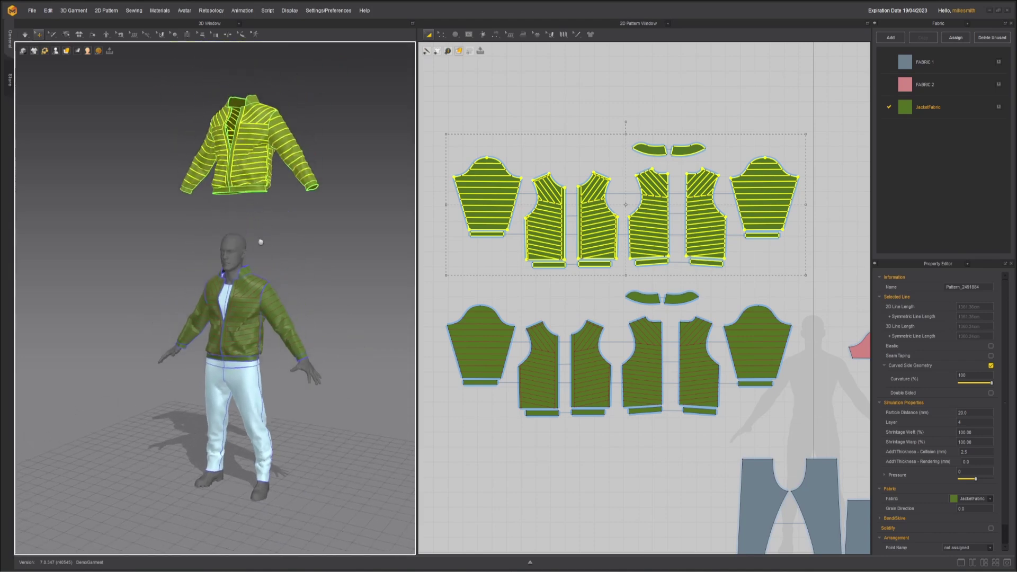
pyautogui.moveTo(254, 234); pyautogui.dragTo(180, 233, button='right')
pyautogui.click(222, 143)
pyautogui.moveTo(207, 154); pyautogui.dragTo(197, 324)
pyautogui.click(266, 143)
pyautogui.moveTo(260, 133); pyautogui.dragTo(258, 275)
pyautogui.moveTo(258, 274); pyautogui.dragTo(366, 273, button='right')
pyautogui.click(212, 148)
pyautogui.moveTo(208, 142); pyautogui.dragTo(249, 311)
pyautogui.moveTo(164, 146); pyautogui.dragTo(142, 336)
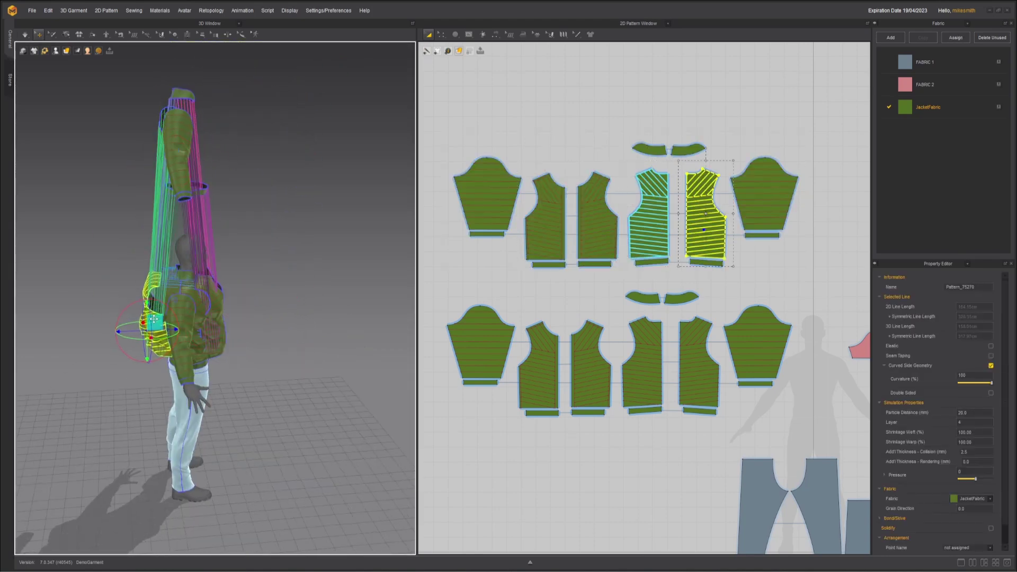
# - Move the copied sleeves and their cuffs down onto the avatar's arms
pyautogui.moveTo(142, 336); pyautogui.dragTo(217, 334, button='right')
pyautogui.click(200, 153)
pyautogui.moveTo(195, 146); pyautogui.dragTo(199, 317)
pyautogui.click(97, 142)
pyautogui.keyDown('shift'); pyautogui.click(67, 188); pyautogui.keyUp('shift')
pyautogui.moveTo(67, 187); pyautogui.dragTo(58, 333)
# - Move the copied waistband pieces down together to the original jacket's hem
pyautogui.moveTo(58, 333); pyautogui.dragTo(212, 318, button='right')
pyautogui.click(223, 190)
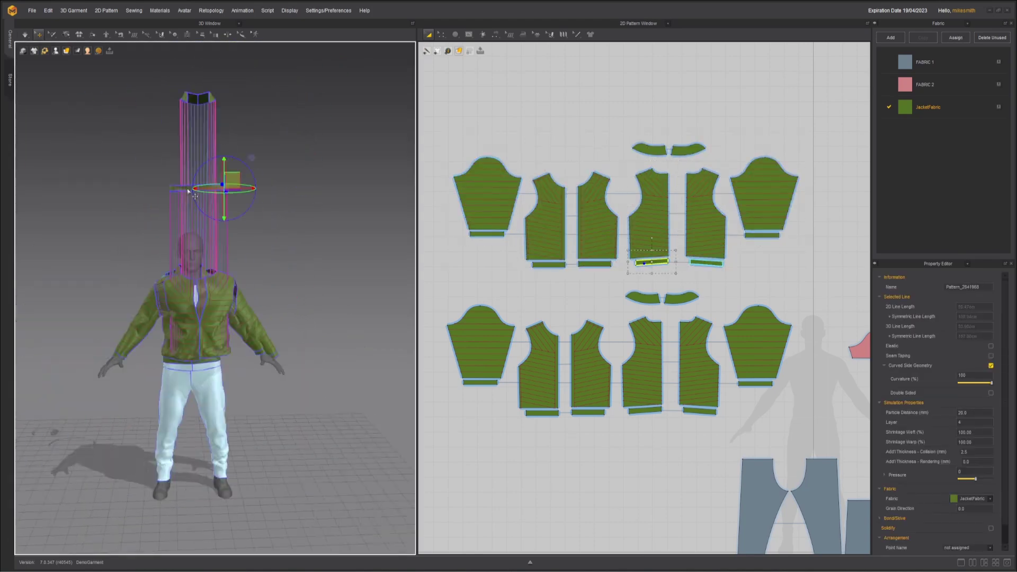
pyautogui.moveTo(223, 212); pyautogui.dragTo(183, 233, button='right')
pyautogui.keyDown('shift'); pyautogui.click(191, 193); pyautogui.keyUp('shift')
pyautogui.moveTo(190, 182); pyautogui.dragTo(190, 376)
# - Reposition the copied waistband piece around the back of the avatar's hips
pyautogui.scroll(4, 190, 318)
pyautogui.click(159, 277)
pyautogui.moveTo(159, 291); pyautogui.dragTo(222, 289, button='right')
pyautogui.click(174, 228)
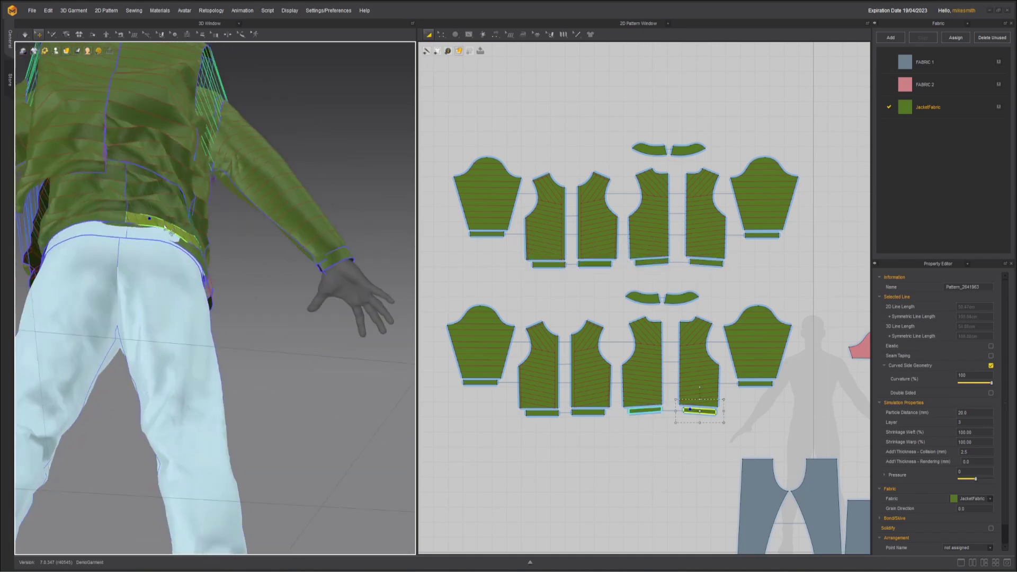
pyautogui.click(222, 221)
pyautogui.moveTo(216, 223); pyautogui.dragTo(234, 235)
pyautogui.click(271, 228)
pyautogui.scroll(-5, 263, 228)
pyautogui.click(247, 233)
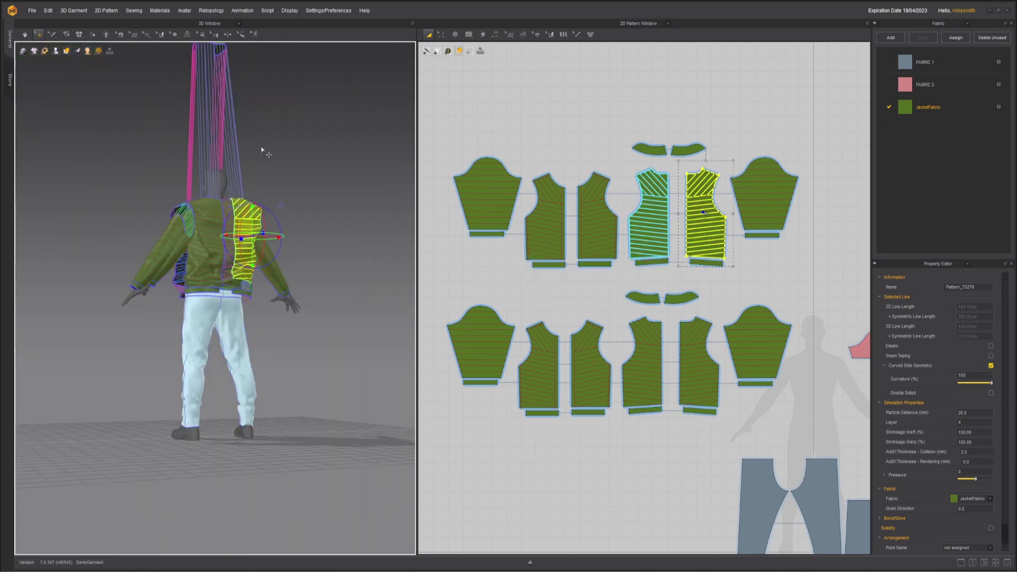
# - Move both copied collar pieces down to the avatar's neck, just above the back panels
pyautogui.moveTo(263, 152); pyautogui.dragTo(371, 190, button='right')
pyautogui.click(251, 108)
pyautogui.keyDown('shift'); pyautogui.click(268, 109); pyautogui.keyUp('shift')
pyautogui.moveTo(268, 127); pyautogui.dragTo(185, 106, button='right')
pyautogui.moveTo(257, 121); pyautogui.dragTo(257, 271)
pyautogui.scroll(4, 201, 247)
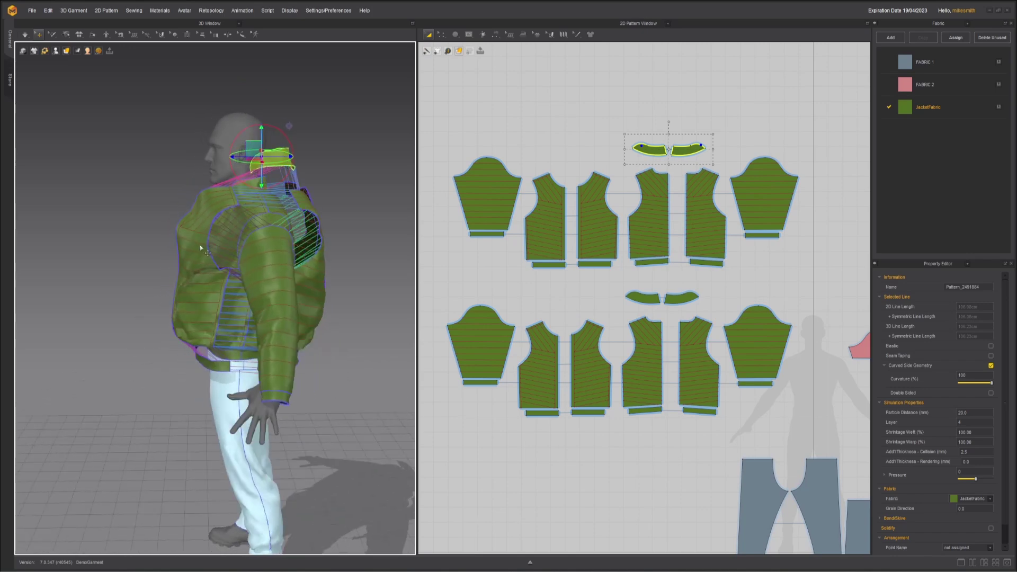
pyautogui.moveTo(201, 247); pyautogui.dragTo(172, 239, button='right')
pyautogui.moveTo(233, 269); pyautogui.dragTo(168, 218, button='middle')
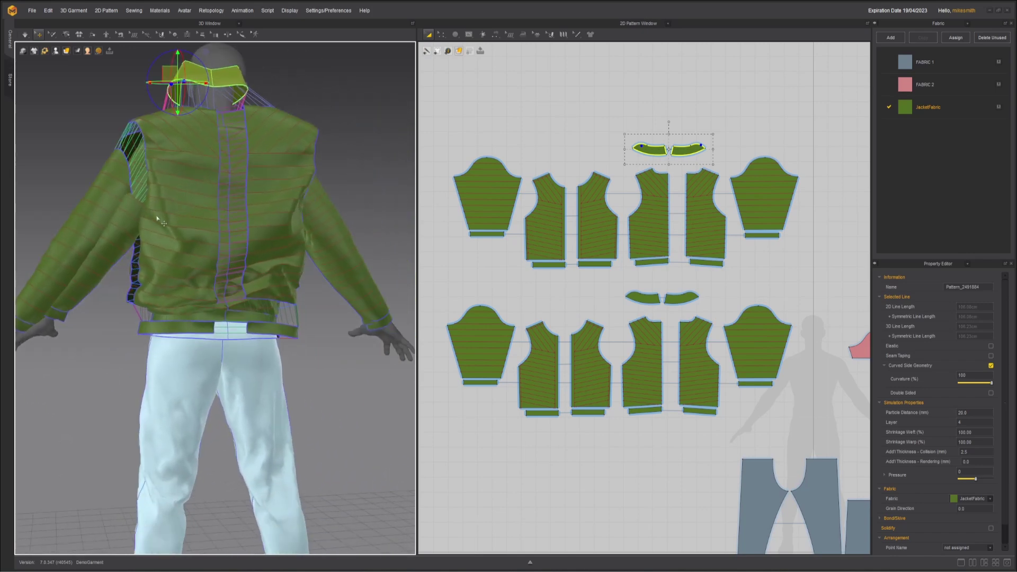
pyautogui.moveTo(168, 218); pyautogui.dragTo(129, 216, button='right')
# - Freeze all patterns of the original jacket, then clear the selection
pyautogui.moveTo(556, 250); pyautogui.dragTo(584, 212, button='middle')
pyautogui.moveTo(463, 233); pyautogui.dragTo(621, 333)
pyautogui.moveTo(809, 395); pyautogui.dragTo(810, 395)
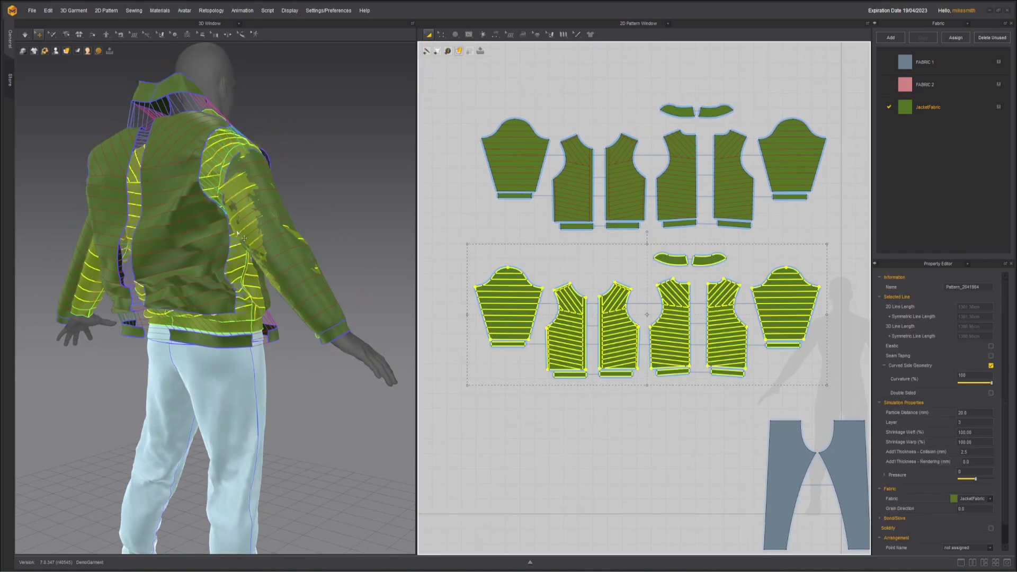
pyautogui.rightClick(214, 157)
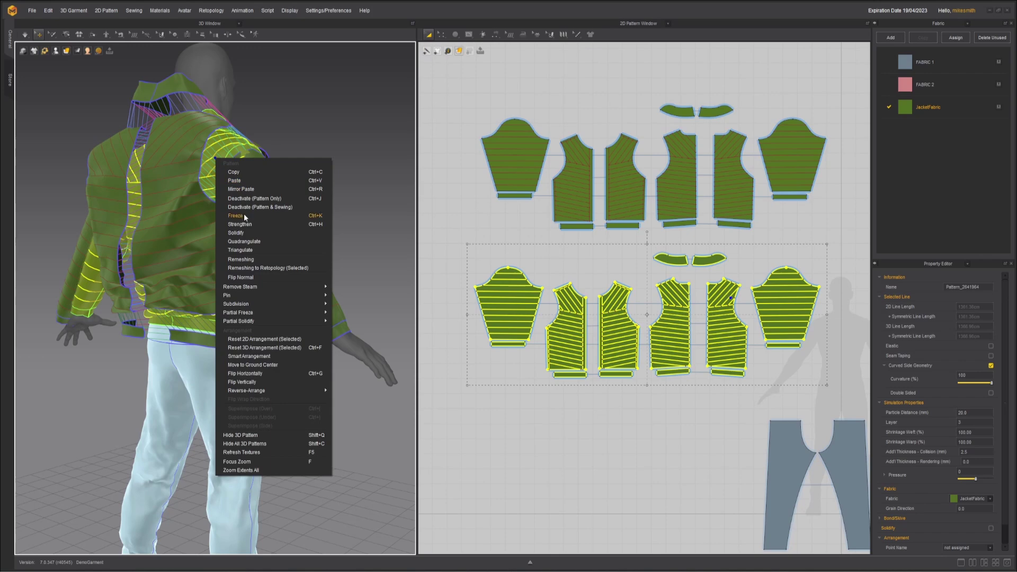
pyautogui.click(246, 218)
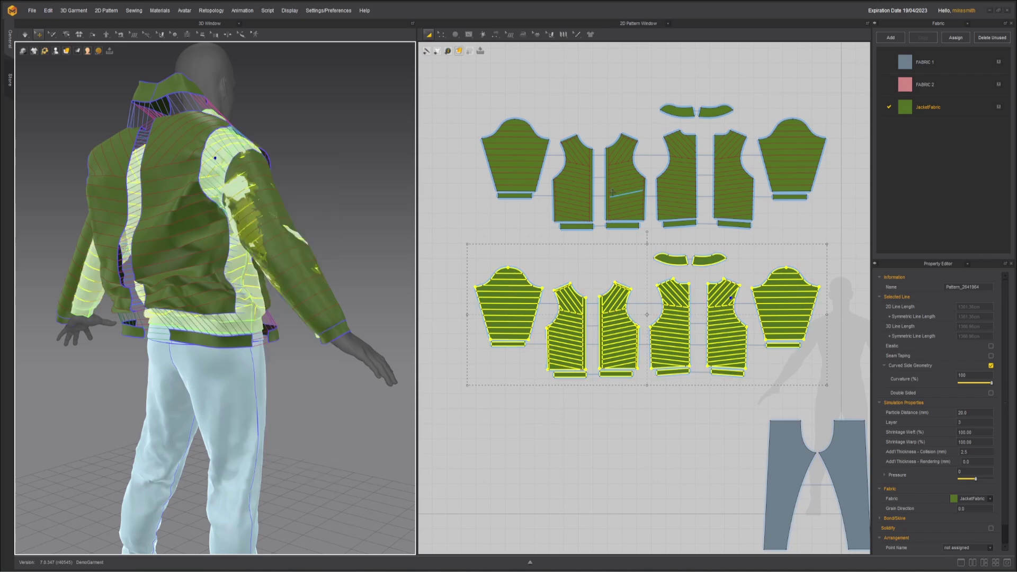
pyautogui.moveTo(625, 183); pyautogui.dragTo(638, 207, button='middle')
pyautogui.click(455, 265)
# - Move the copied sleeve and cuff down in the 2D layout, directly above the original sleeve
pyautogui.scroll(3, 455, 264)
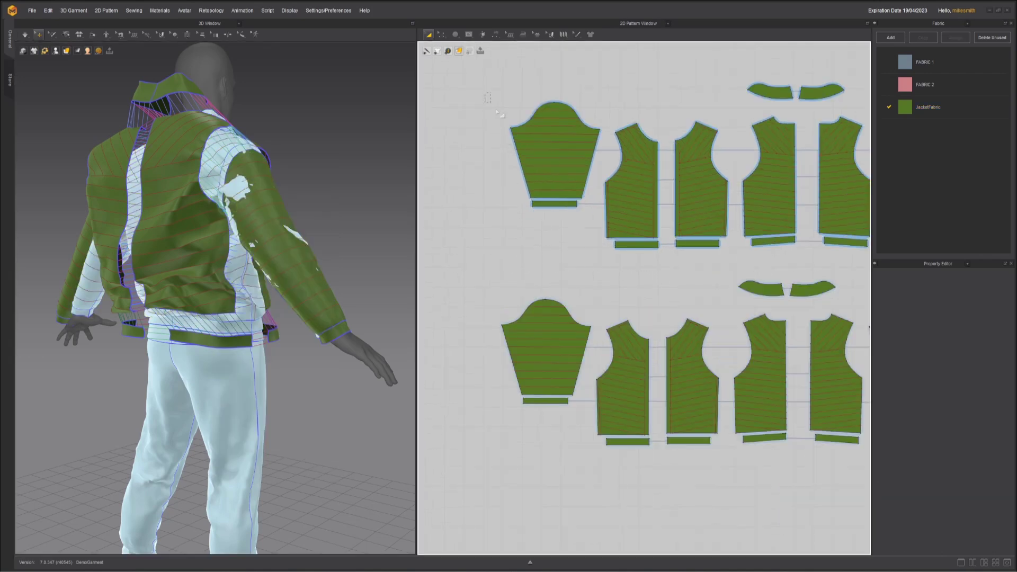
pyautogui.moveTo(487, 92); pyautogui.dragTo(604, 229)
pyautogui.moveTo(570, 178); pyautogui.dragTo(560, 213)
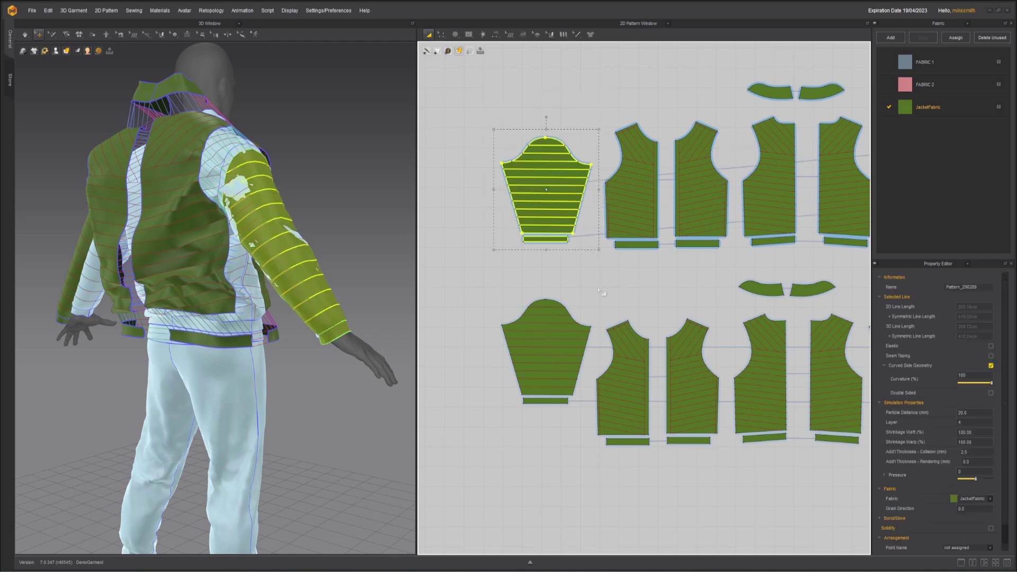
pyautogui.click(604, 276)
# - Segment-sew the copied sleeve's outline edges to the matching edges of the original sleeve
pyautogui.moveTo(612, 286); pyautogui.dragTo(551, 286, button='middle')
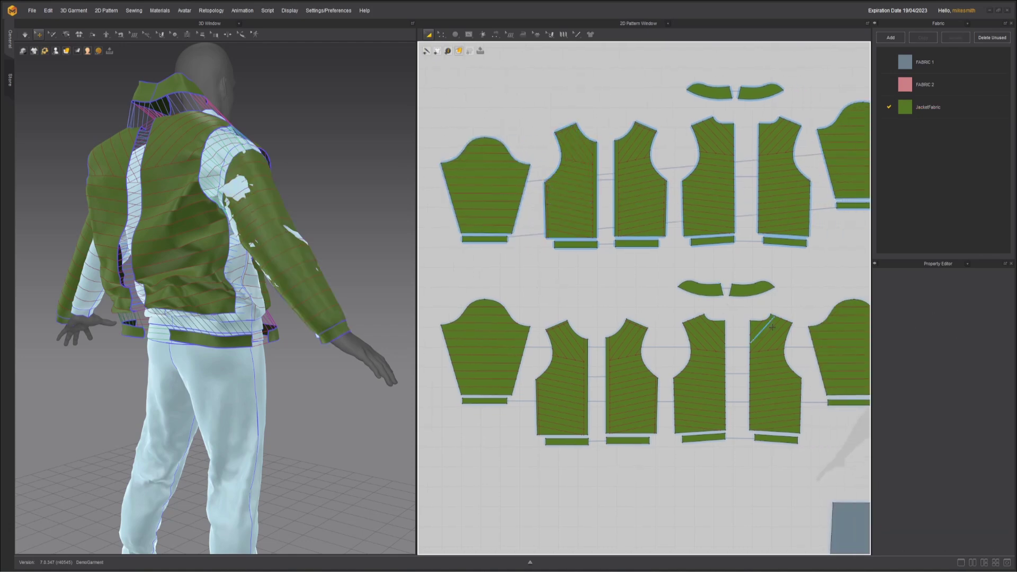
pyautogui.scroll(5, 617, 271)
pyautogui.moveTo(617, 271); pyautogui.dragTo(676, 334, button='right')
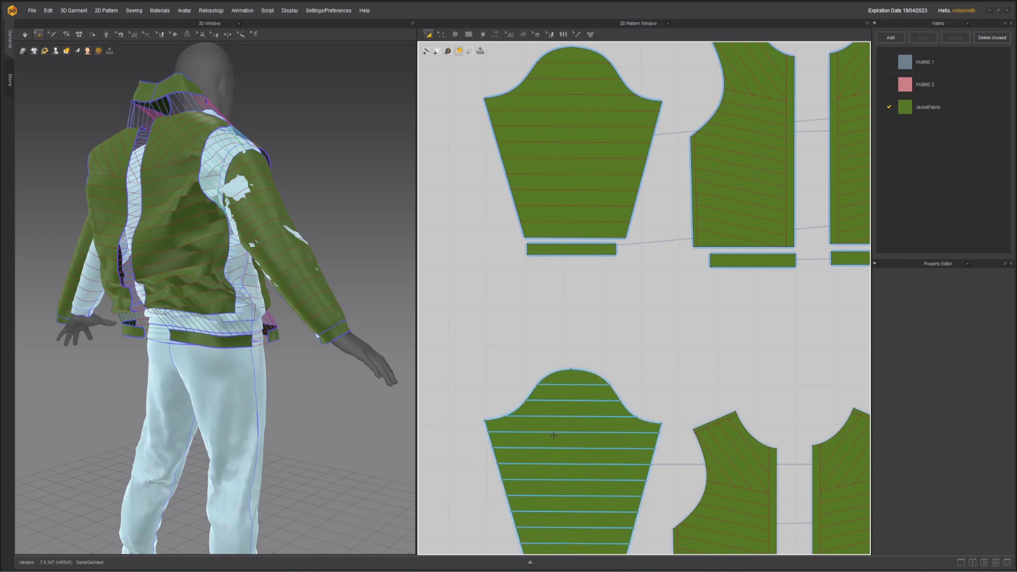
pyautogui.click(496, 34)
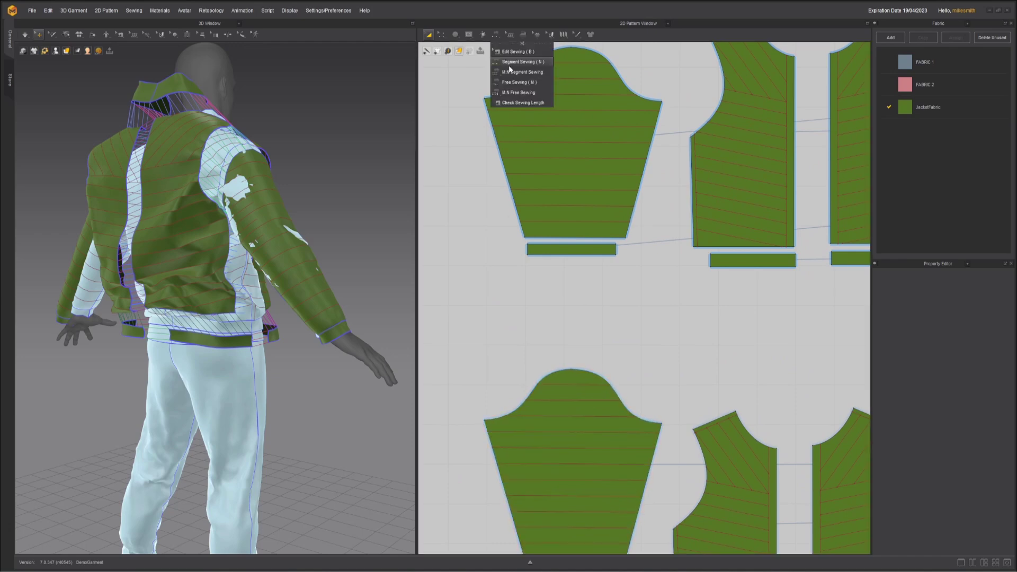
pyautogui.click(507, 73)
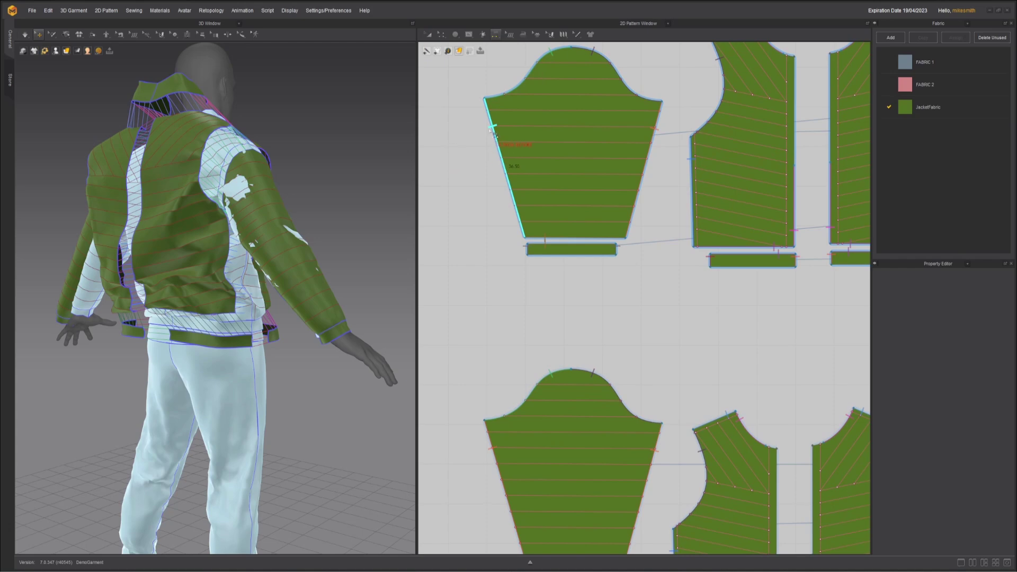
pyautogui.scroll(-1, 494, 130)
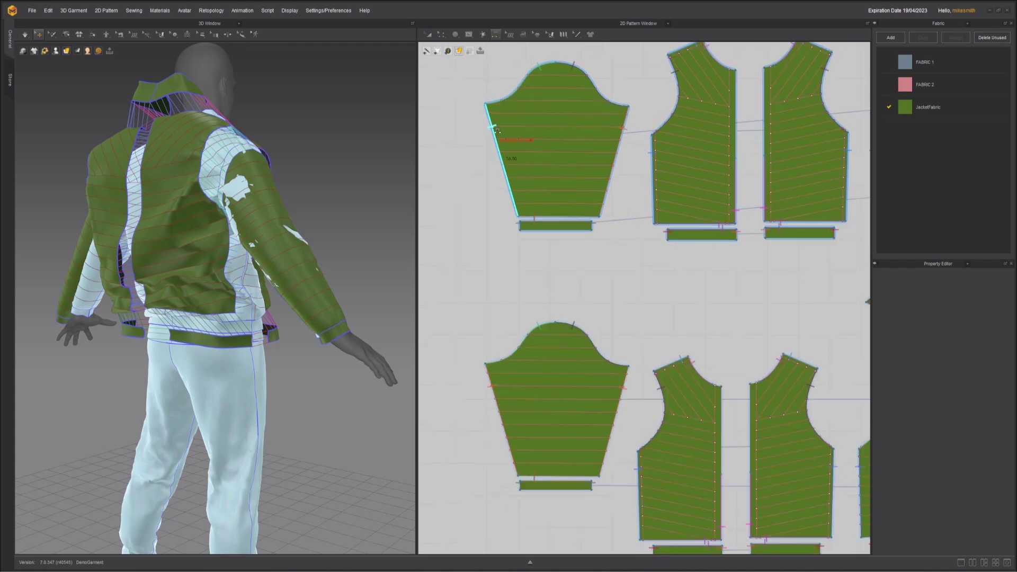
pyautogui.click(493, 129)
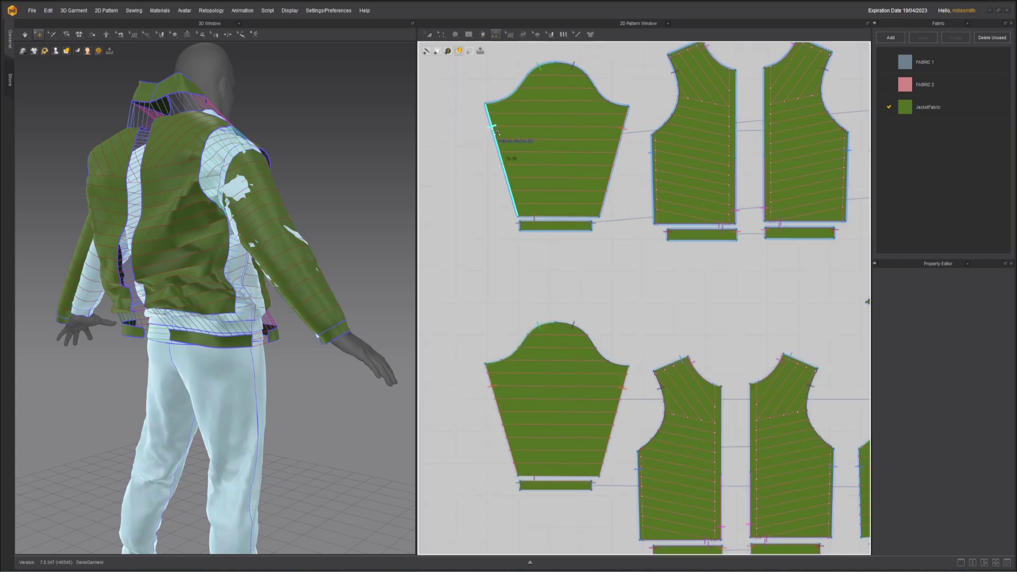
pyautogui.click(498, 405)
pyautogui.click(575, 69)
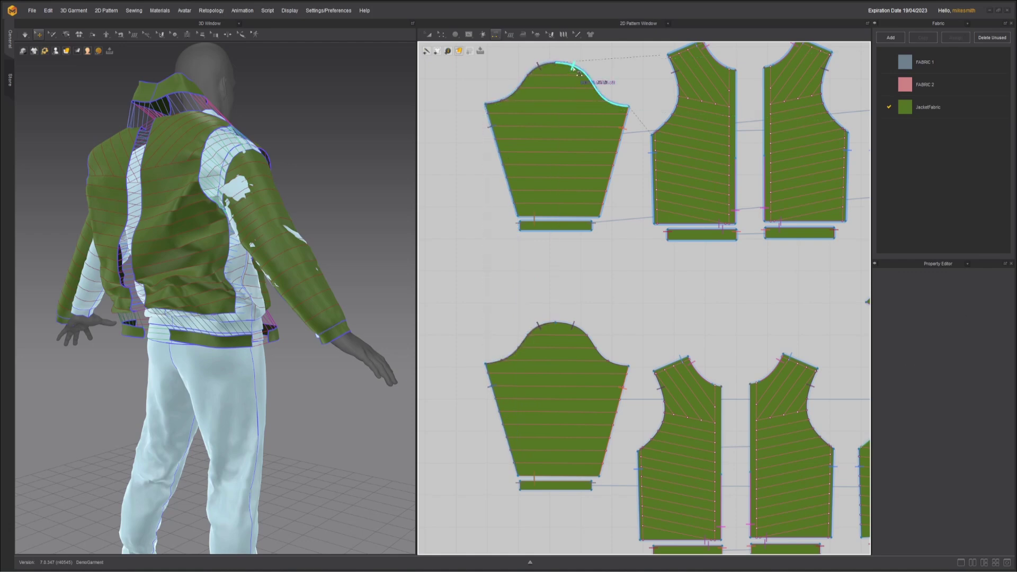
pyautogui.click(574, 326)
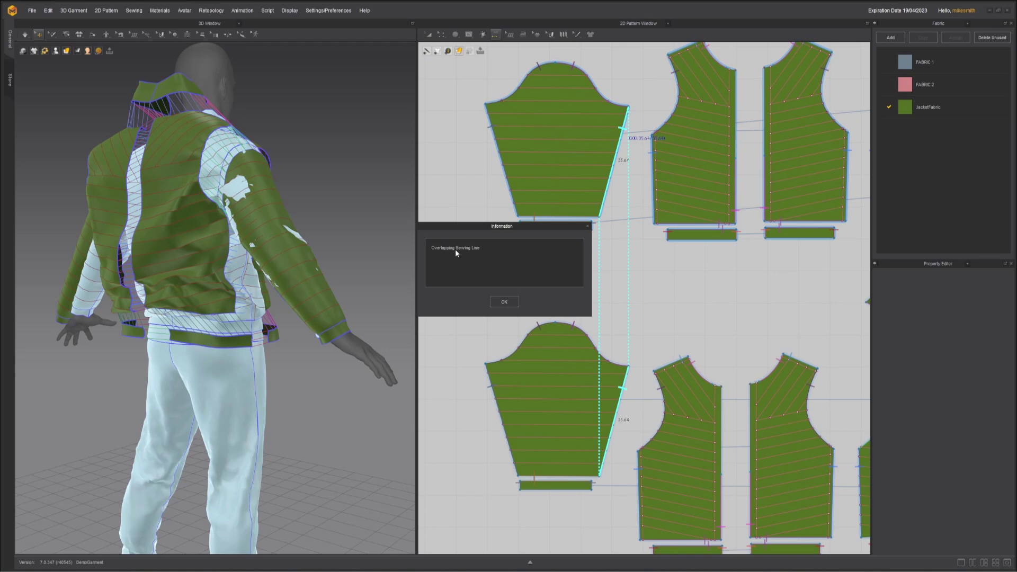
pyautogui.click(505, 303)
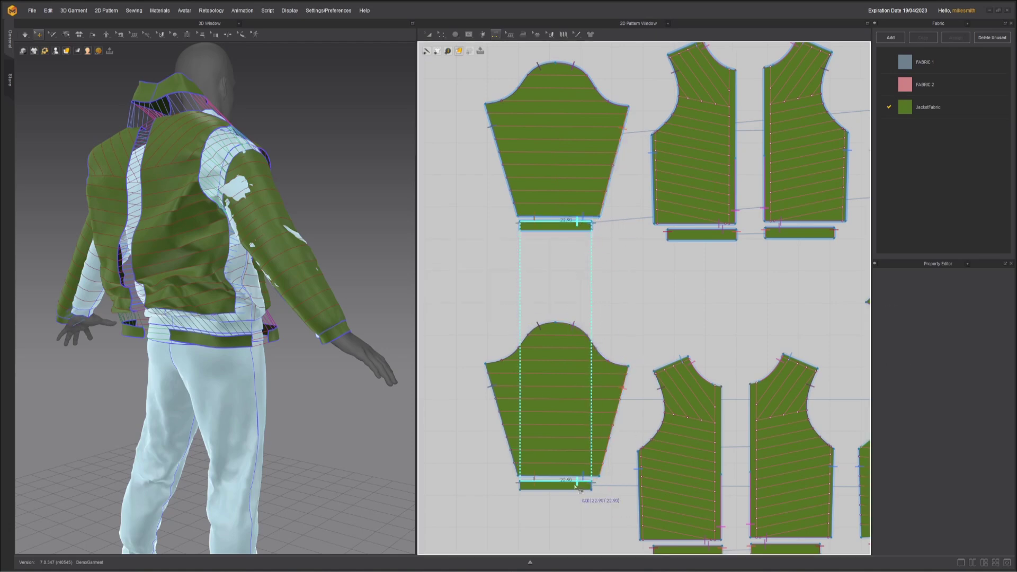
# - Sew the copied sleeve's internal lines to the matching internal lines of the original sleeve
pyautogui.click(543, 79)
pyautogui.click(525, 113)
pyautogui.click(525, 373)
pyautogui.click(528, 152)
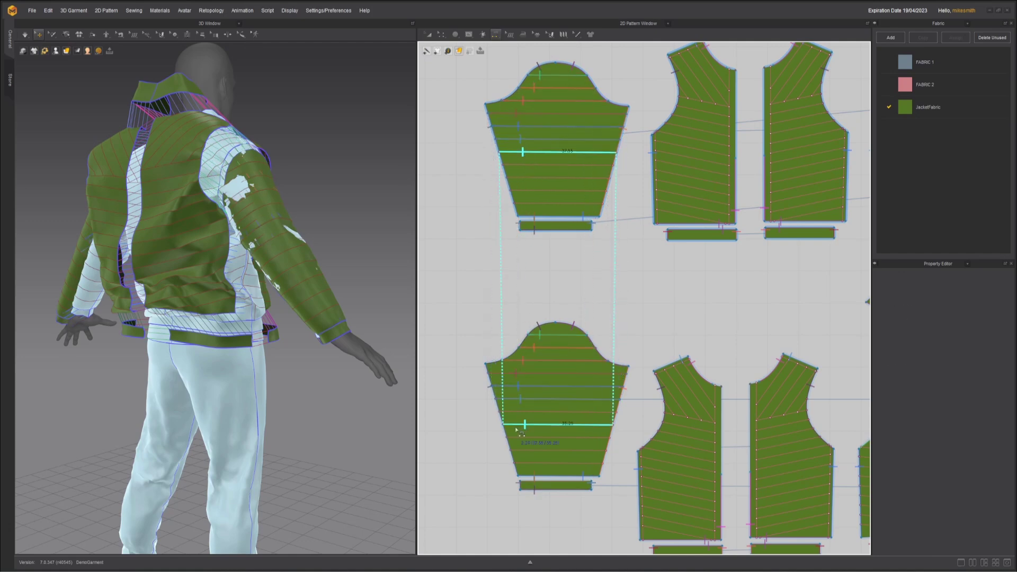
pyautogui.click(528, 412)
pyautogui.click(532, 190)
pyautogui.click(535, 463)
pyautogui.click(580, 329)
pyautogui.moveTo(594, 289); pyautogui.dragTo(524, 345, button='middle')
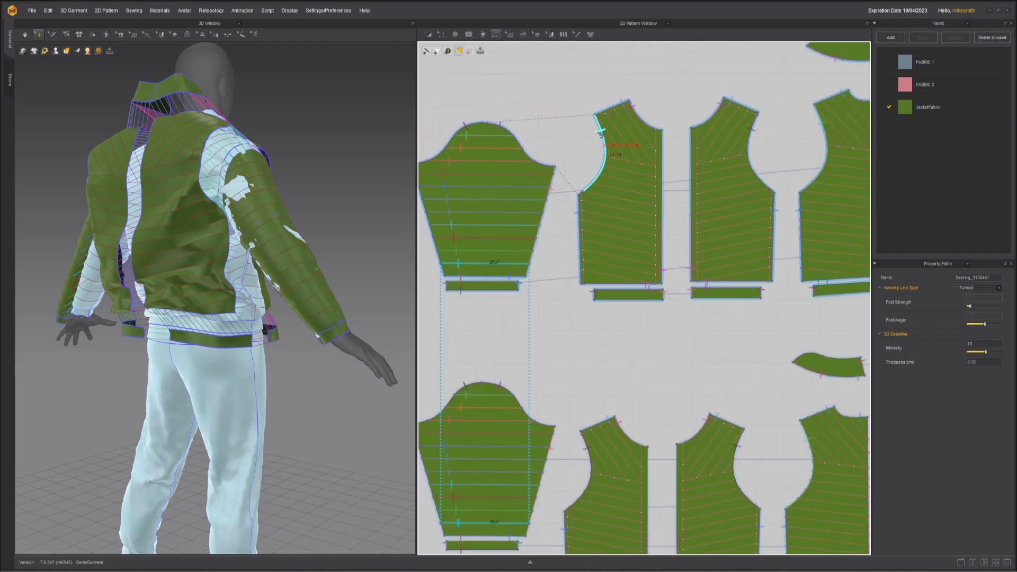
# - Sew the outline edges of the copied front panel and its waistband to the matching edges of the original front
pyautogui.moveTo(599, 265); pyautogui.dragTo(587, 218, button='middle')
pyautogui.click(619, 384)
pyautogui.click(634, 67)
pyautogui.click(639, 424)
pyautogui.click(656, 102)
pyautogui.moveTo(610, 339); pyautogui.dragTo(609, 267, button='middle')
pyautogui.click(565, 409)
pyautogui.click(571, 82)
pyautogui.click(584, 490)
pyautogui.click(598, 172)
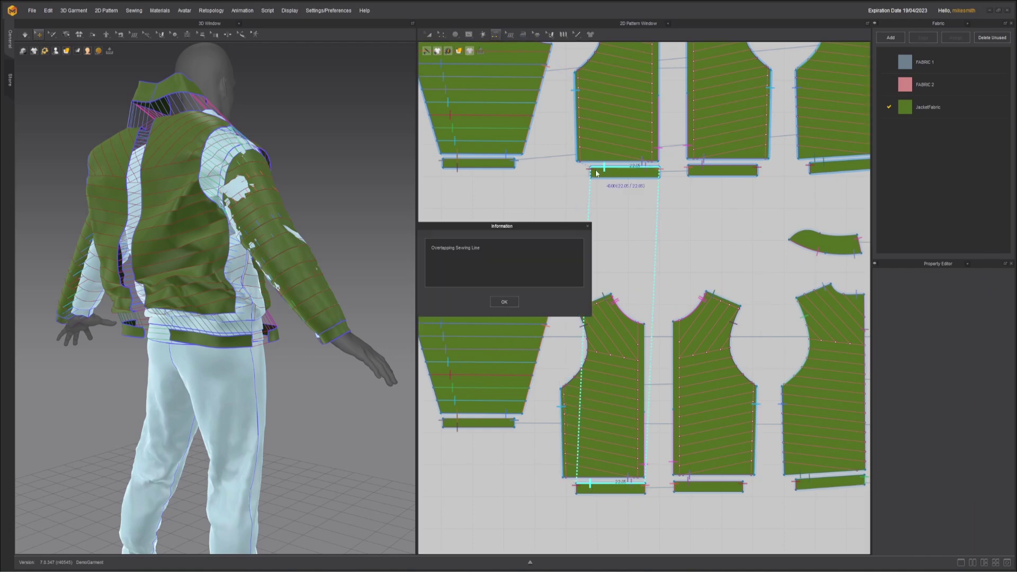
pyautogui.click(504, 301)
# - Sew the copied front panel's vertical front line and upper yoke lines to the matching internal lines of the original
pyautogui.moveTo(554, 313); pyautogui.dragTo(553, 372, button='middle')
pyautogui.click(573, 142)
pyautogui.click(647, 122)
pyautogui.click(634, 435)
pyautogui.moveTo(615, 307); pyautogui.dragTo(617, 328, button='middle')
pyautogui.click(615, 116)
pyautogui.click(602, 433)
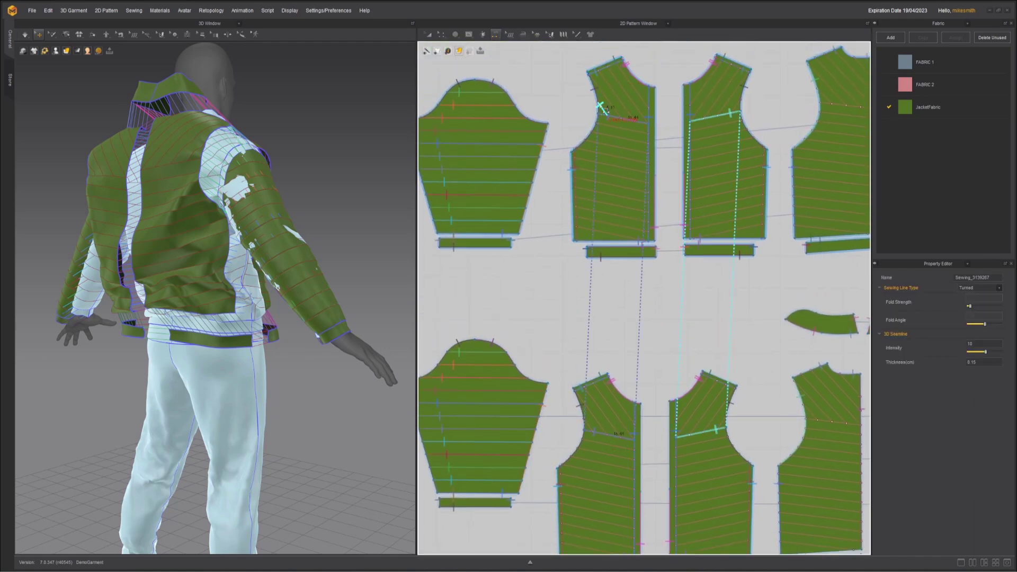
pyautogui.click(605, 84)
pyautogui.click(602, 424)
# - Sew the copied front panel's remaining slanted quilting lines below the yoke to the matching lines of the original front
pyautogui.click(624, 467)
pyautogui.click(630, 149)
pyautogui.click(631, 169)
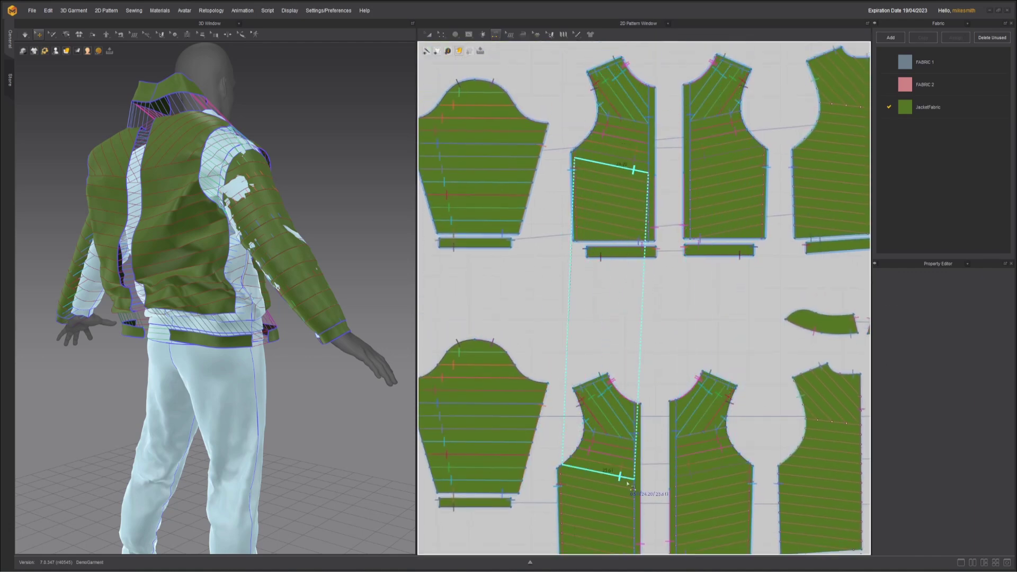
pyautogui.click(625, 484)
pyautogui.click(631, 178)
pyautogui.click(623, 496)
pyautogui.moveTo(646, 481); pyautogui.dragTo(637, 410, button='middle')
pyautogui.click(623, 147)
pyautogui.click(612, 464)
pyautogui.click(625, 157)
pyautogui.click(611, 474)
pyautogui.click(625, 167)
pyautogui.click(611, 482)
# - Sew the copied collar's centre-back edge and the copied back panel's outline edges to the matching edges of the original
pyautogui.moveTo(795, 254); pyautogui.dragTo(568, 402, button='middle')
pyautogui.click(635, 85)
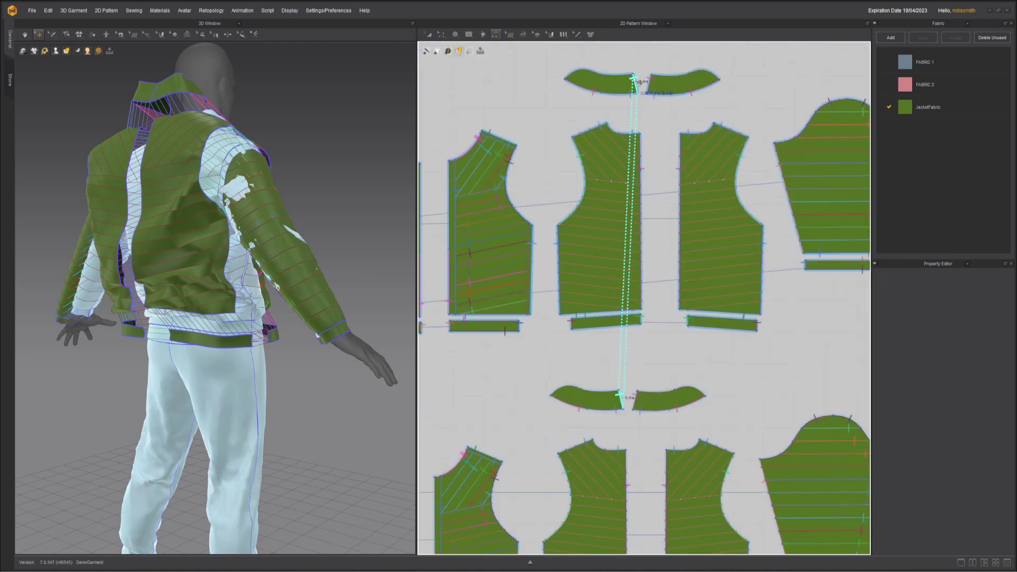
pyautogui.click(624, 132)
pyautogui.click(589, 131)
pyautogui.click(576, 447)
pyautogui.moveTo(578, 308); pyautogui.dragTo(594, 212, button='middle')
pyautogui.click(594, 218)
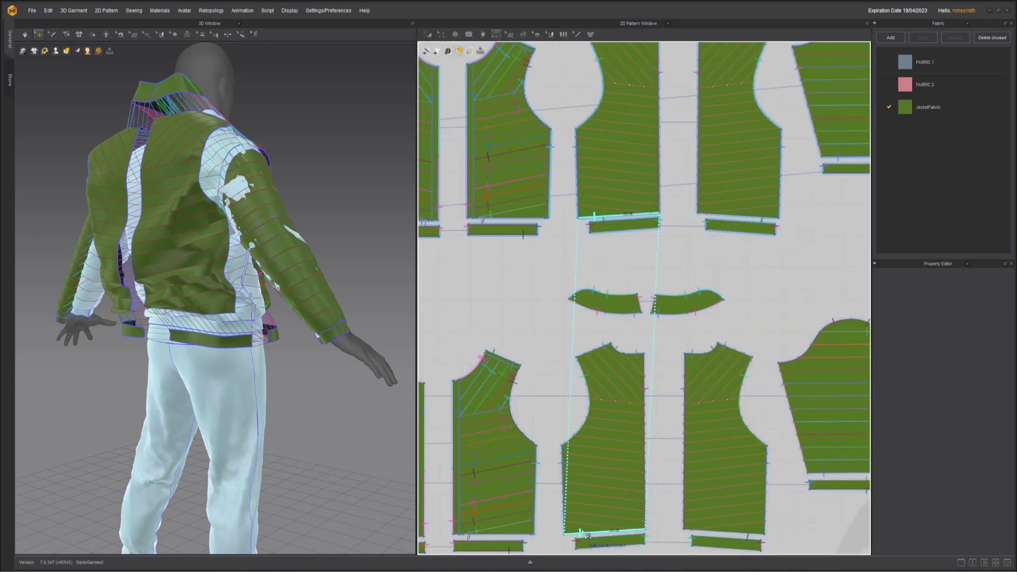
pyautogui.click(579, 534)
pyautogui.moveTo(630, 371); pyautogui.dragTo(626, 456, button='middle')
pyautogui.moveTo(530, 395); pyautogui.dragTo(535, 242, button='middle')
pyautogui.click(659, 155)
pyautogui.click(644, 472)
# - Sew the copied back panel's yoke line and the first quilting lines below it to the matching lines of the original back
pyautogui.moveTo(626, 371); pyautogui.dragTo(607, 438, button='middle')
pyautogui.click(582, 399)
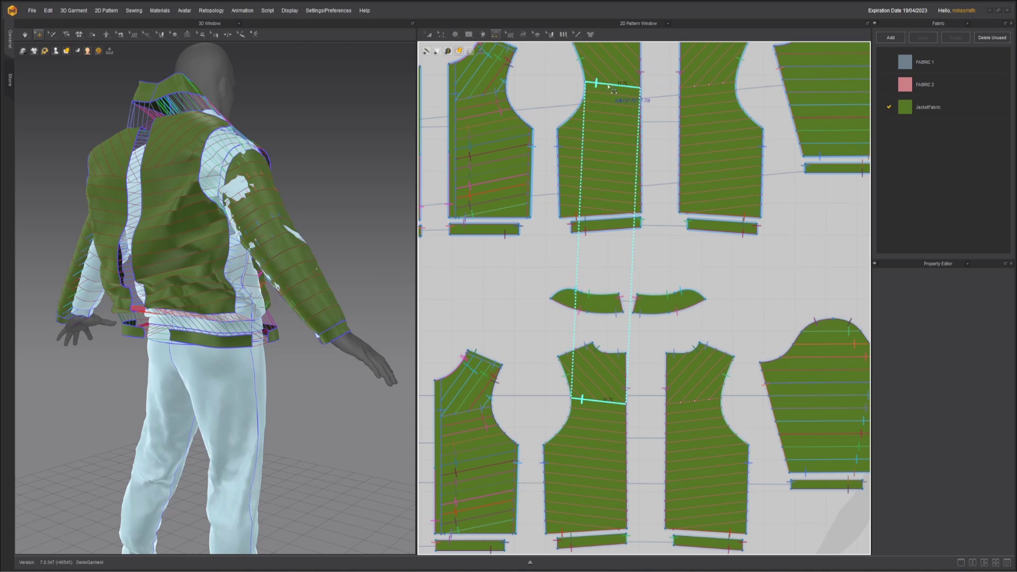
pyautogui.click(598, 84)
pyautogui.moveTo(609, 212); pyautogui.dragTo(603, 273, button='middle')
pyautogui.click(578, 421)
pyautogui.click(592, 105)
pyautogui.click(575, 117)
pyautogui.click(565, 448)
# - Sew the copied back panel's lower quilting lines, down to the hem, to the matching lines of the original back
pyautogui.moveTo(572, 425); pyautogui.dragTo(589, 339, button='middle')
pyautogui.click(569, 422)
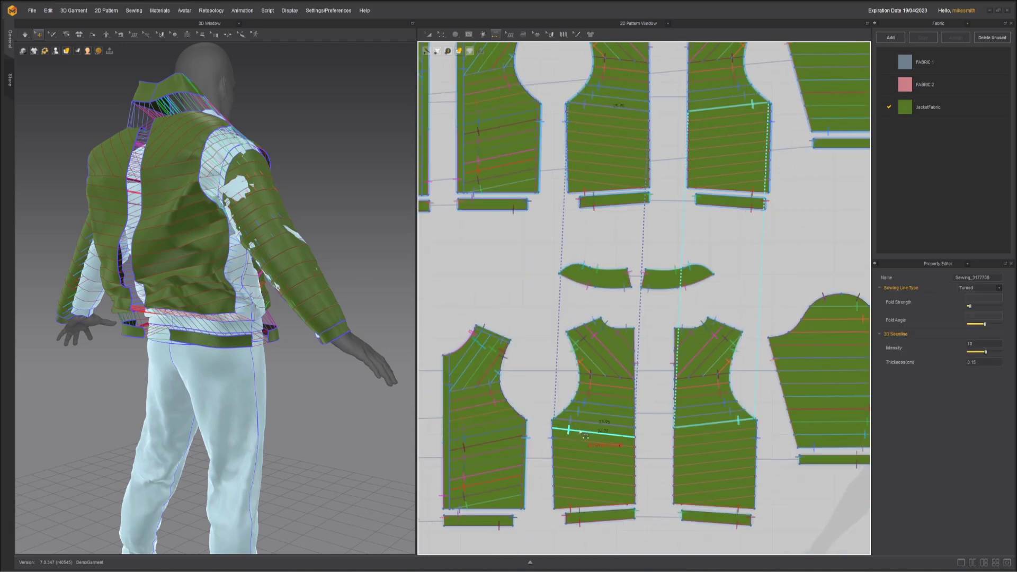
pyautogui.click(569, 430)
pyautogui.click(568, 461)
pyautogui.click(581, 172)
pyautogui.click(568, 481)
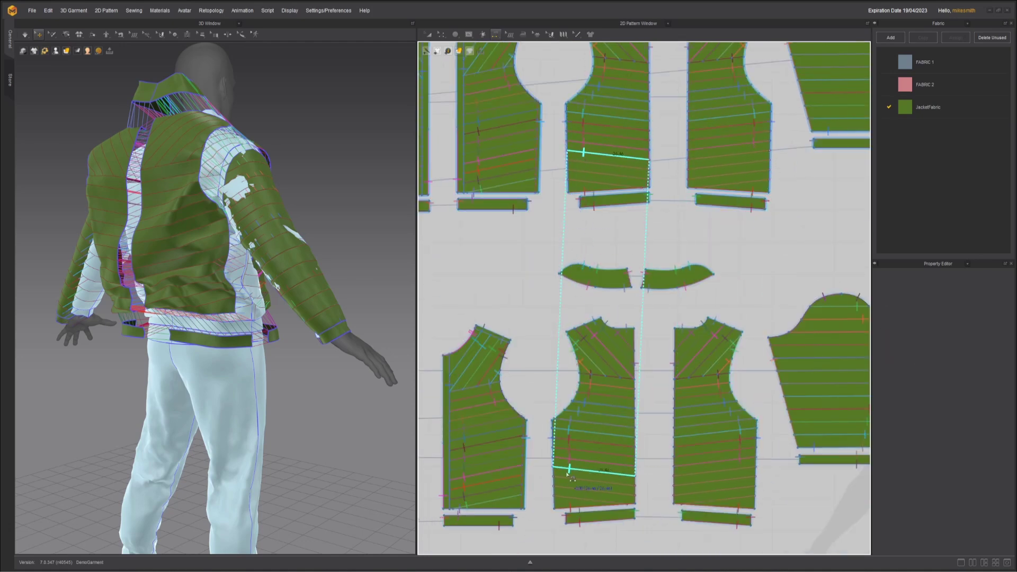
pyautogui.click(577, 133)
pyautogui.click(563, 449)
pyautogui.click(577, 151)
pyautogui.click(563, 468)
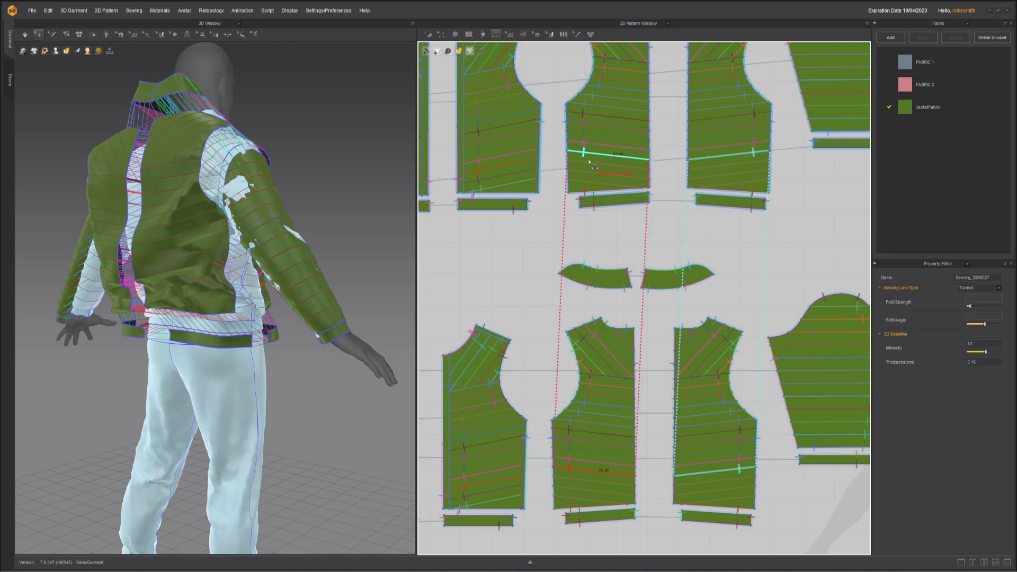
pyautogui.click(578, 181)
pyautogui.click(563, 497)
# - Reposition the copied right front panel on the avatar in the 3D scene and select the copied collar
pyautogui.scroll(-5, 551, 344)
pyautogui.moveTo(384, 140); pyautogui.dragTo(306, 97, button='right')
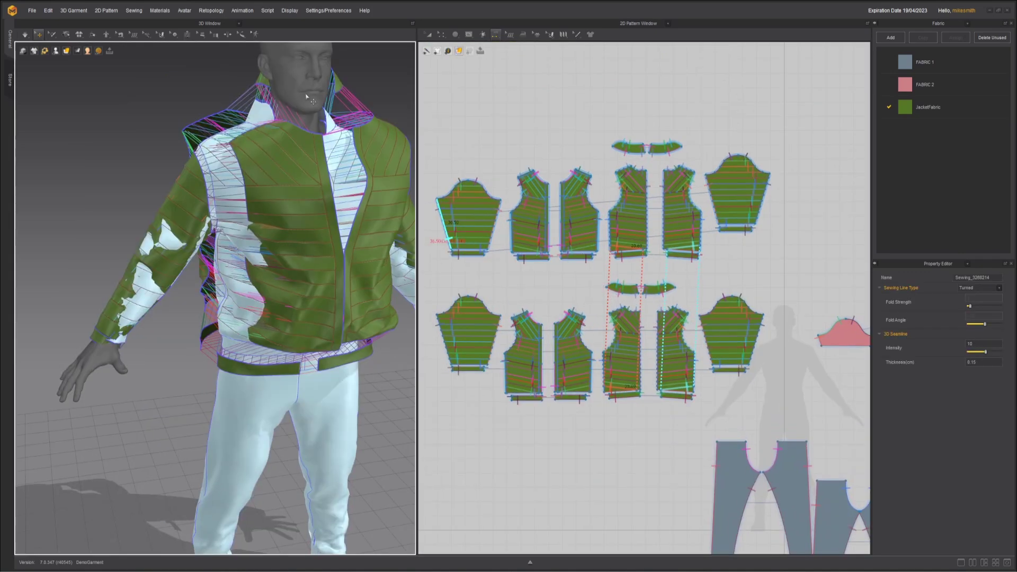
pyautogui.click(274, 154)
pyautogui.moveTo(233, 178); pyautogui.dragTo(312, 159, button='right')
pyautogui.moveTo(320, 120); pyautogui.dragTo(303, 133)
pyautogui.moveTo(302, 146); pyautogui.dragTo(239, 141, button='right')
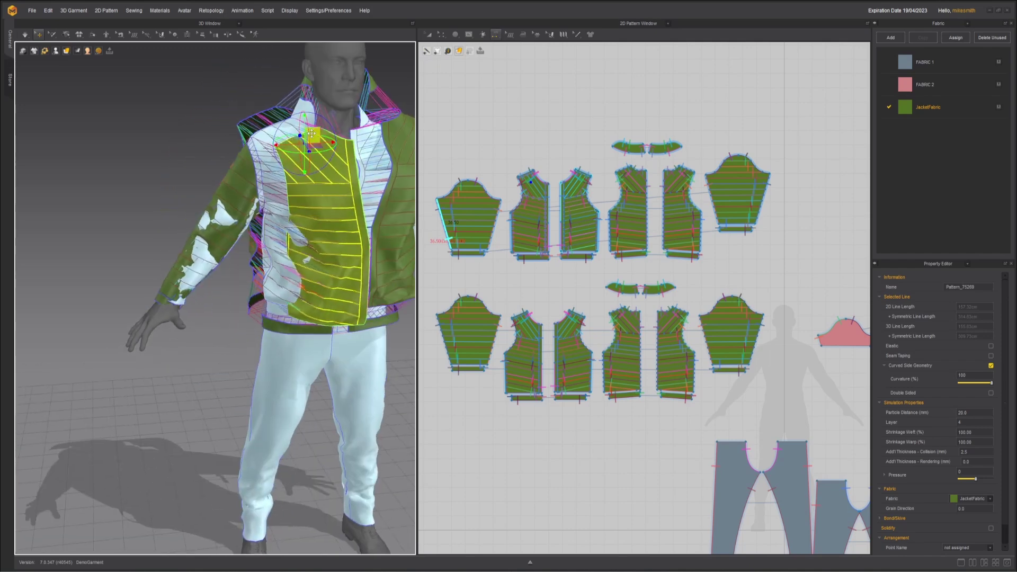
pyautogui.moveTo(312, 134); pyautogui.dragTo(293, 133)
pyautogui.moveTo(339, 132); pyautogui.dragTo(316, 131, button='right')
pyautogui.moveTo(382, 132); pyautogui.dragTo(285, 151, button='middle')
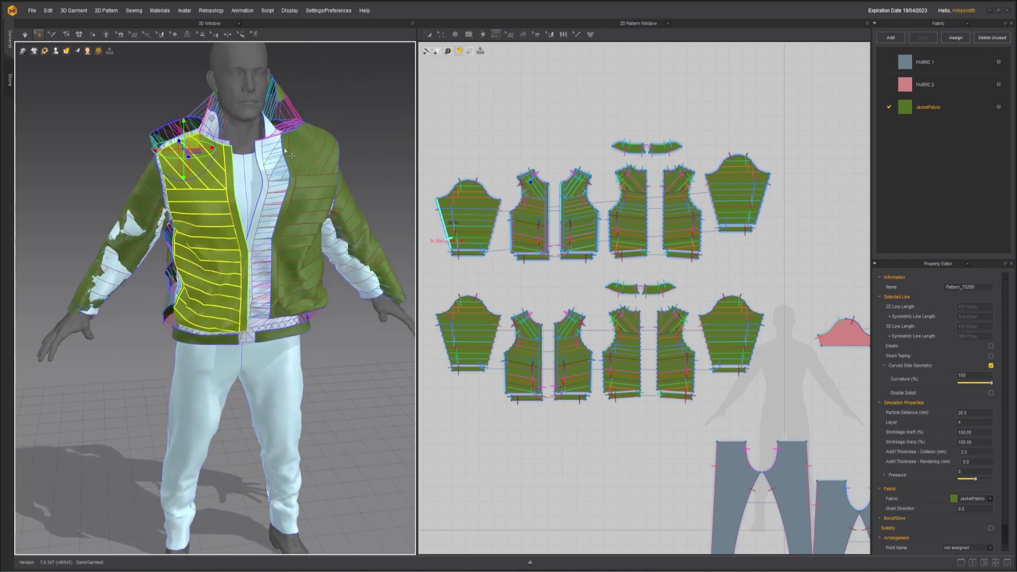
pyautogui.click(289, 152)
pyautogui.moveTo(296, 153); pyautogui.dragTo(270, 222, button='right')
pyautogui.click(371, 96)
pyautogui.moveTo(154, 240); pyautogui.dragTo(79, 335, button='right')
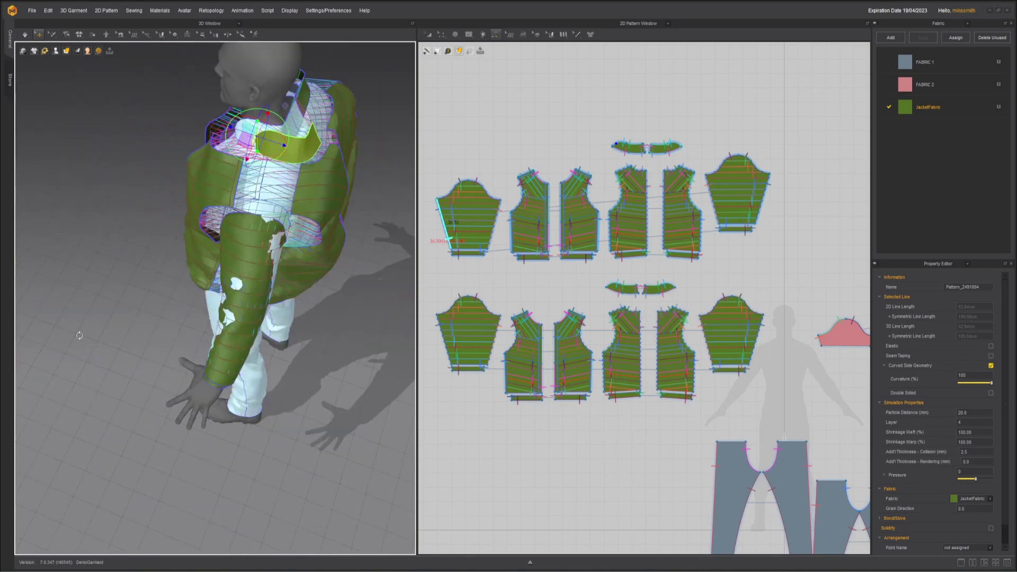
# - Simulate the garment to pull the copied jacket onto the frozen original along the new seams, and stop the simulation
pyautogui.scroll(10, 173, 320)
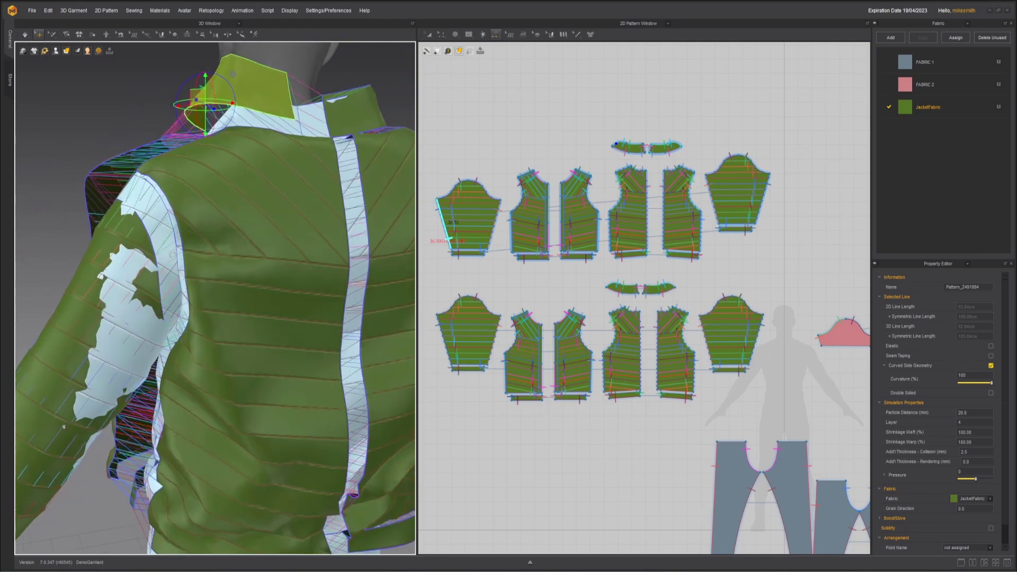
pyautogui.moveTo(173, 255); pyautogui.dragTo(170, 230, button='right')
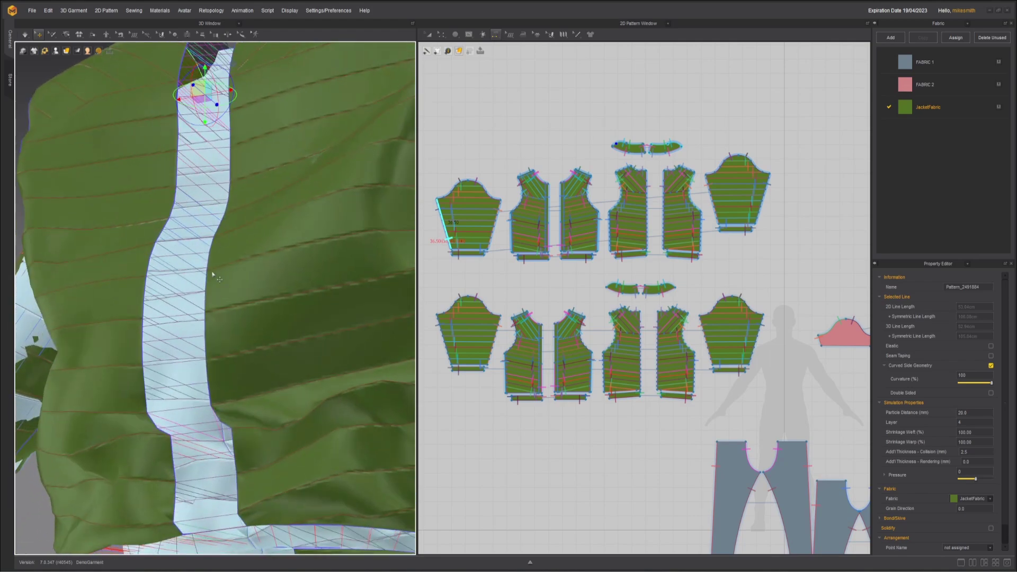
pyautogui.scroll(-5, 212, 274)
pyautogui.moveTo(212, 275); pyautogui.dragTo(238, 144, button='right')
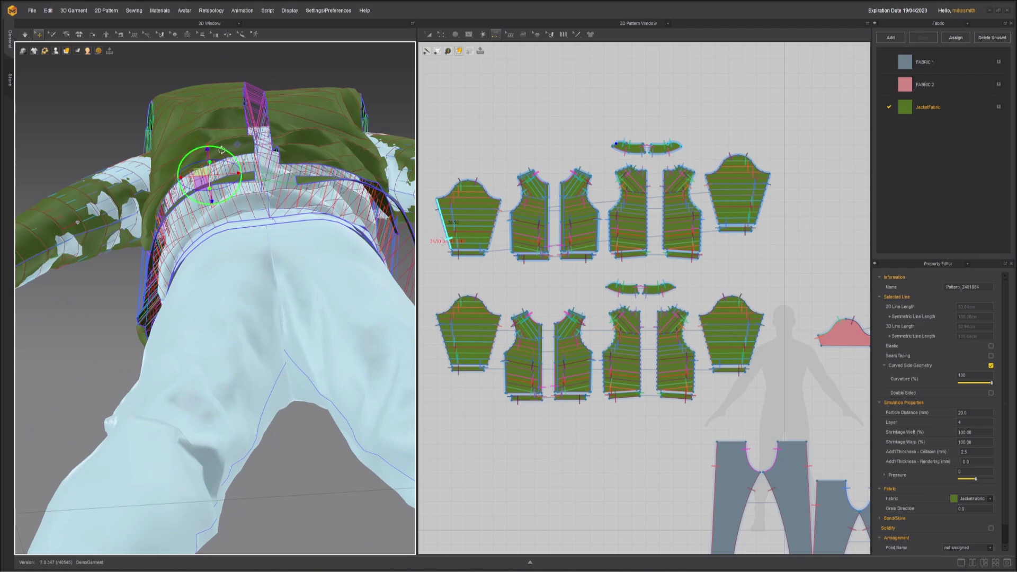
pyautogui.moveTo(221, 150); pyautogui.dragTo(342, 212, button='right')
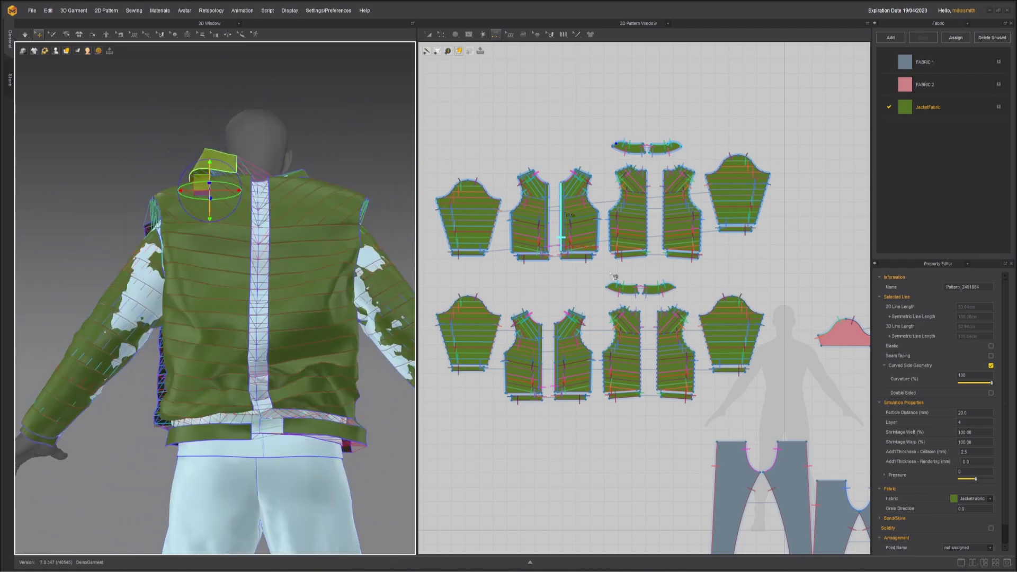
pyautogui.moveTo(347, 261); pyautogui.dragTo(224, 289, button='right')
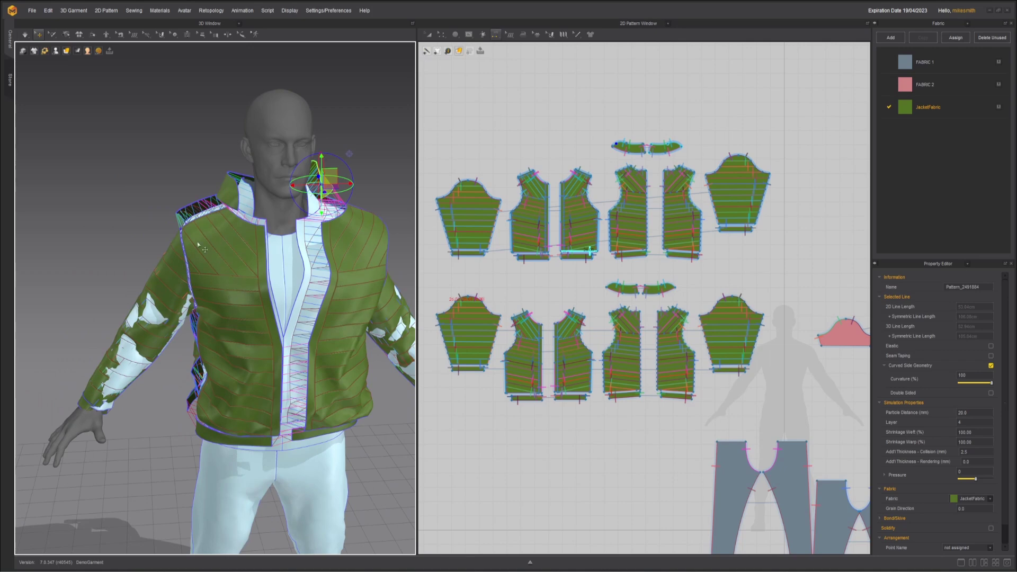
pyautogui.press('space')
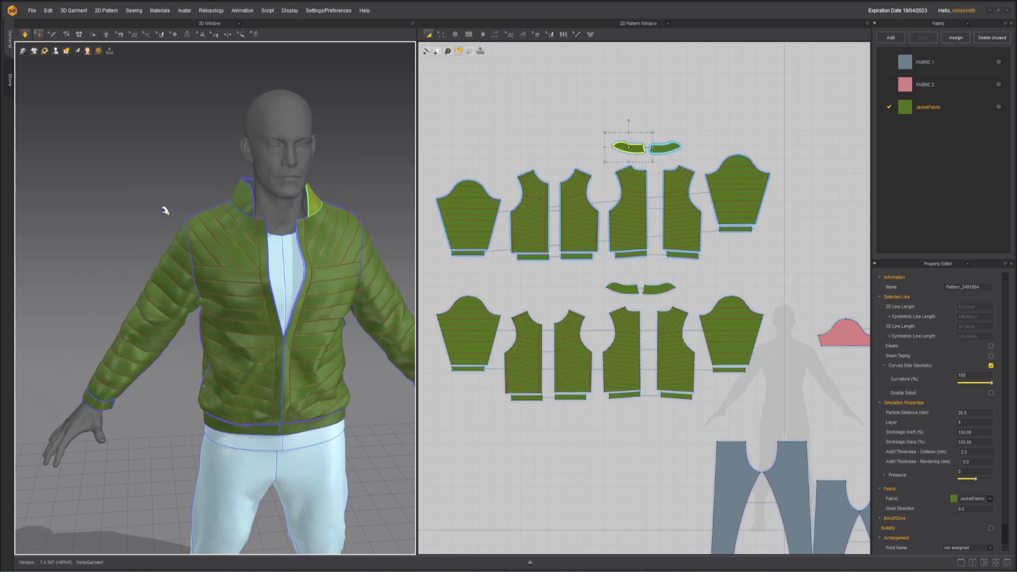
pyautogui.press('space')
# - Select all patterns of the original jacket in the lower row of the 2D layout and unfreeze them
pyautogui.moveTo(183, 229); pyautogui.dragTo(377, 230, button='right')
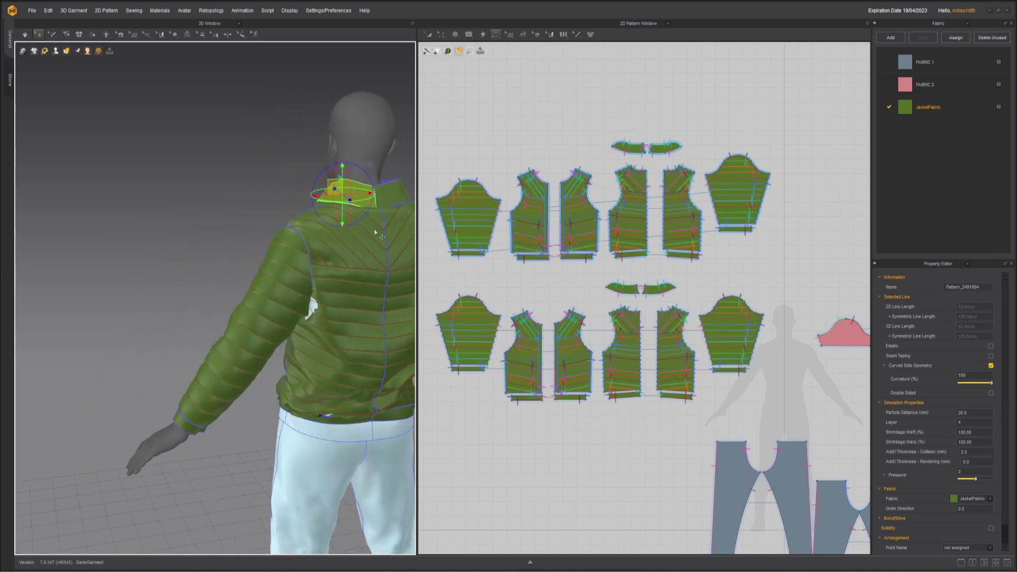
pyautogui.moveTo(377, 229); pyautogui.dragTo(271, 181, button='middle')
pyautogui.moveTo(271, 181); pyautogui.dragTo(298, 147, button='right')
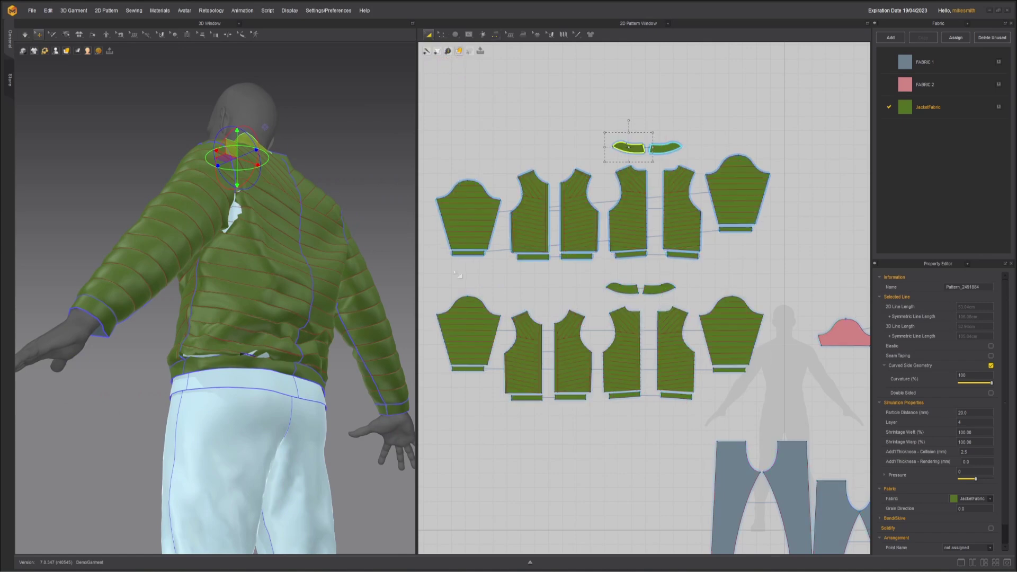
pyautogui.click(439, 283)
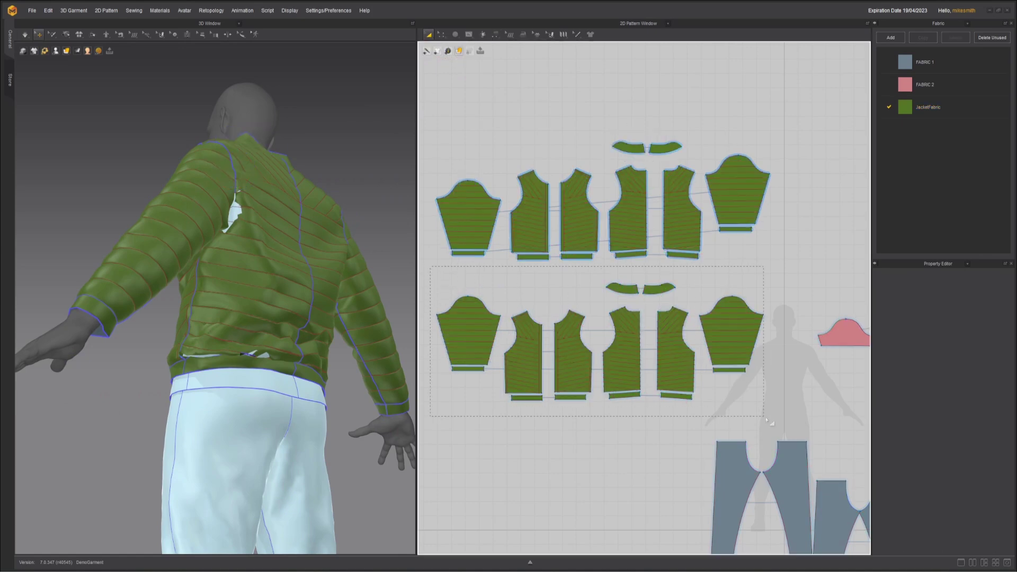
pyautogui.moveTo(430, 267); pyautogui.dragTo(778, 416)
pyautogui.scroll(6, 210, 137)
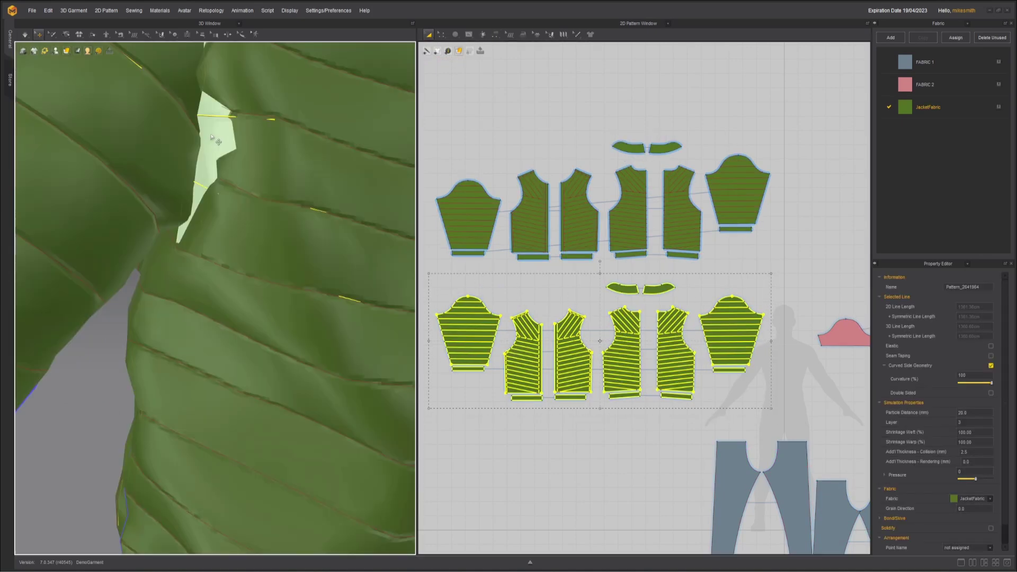
pyautogui.rightClick(212, 135)
pyautogui.click(240, 183)
pyautogui.scroll(-5, 243, 227)
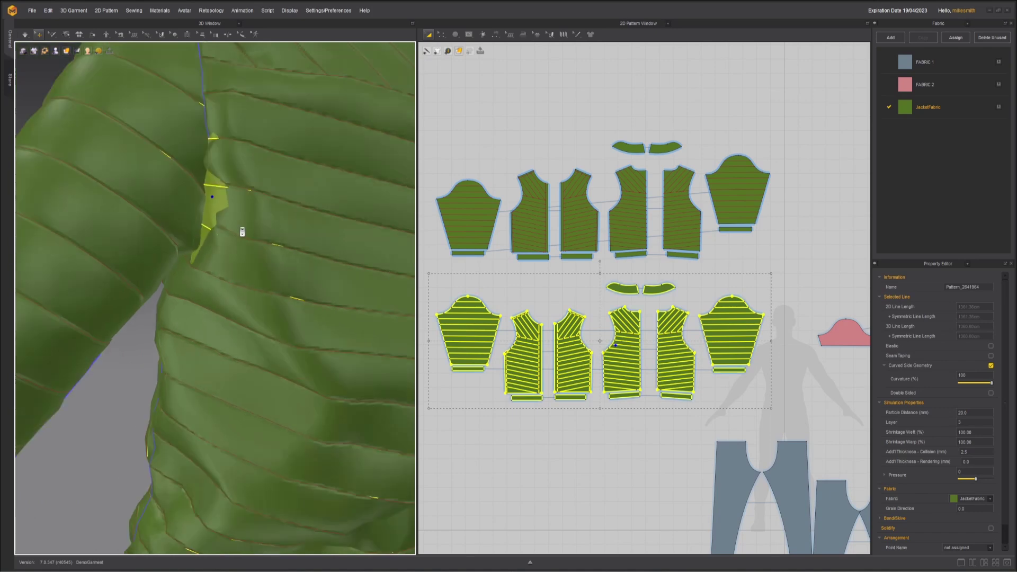
# - Simulate both layers together while pulling the avatar's left sleeve and left back panel into place
pyautogui.click(135, 161)
pyautogui.press('space')
pyautogui.moveTo(138, 297); pyautogui.dragTo(100, 300)
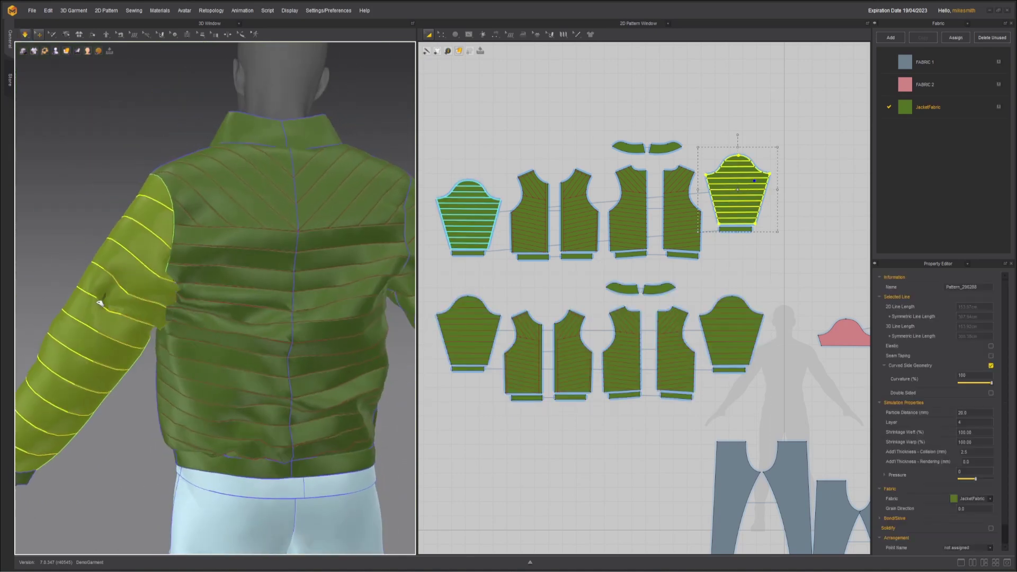
pyautogui.moveTo(214, 351); pyautogui.dragTo(183, 373)
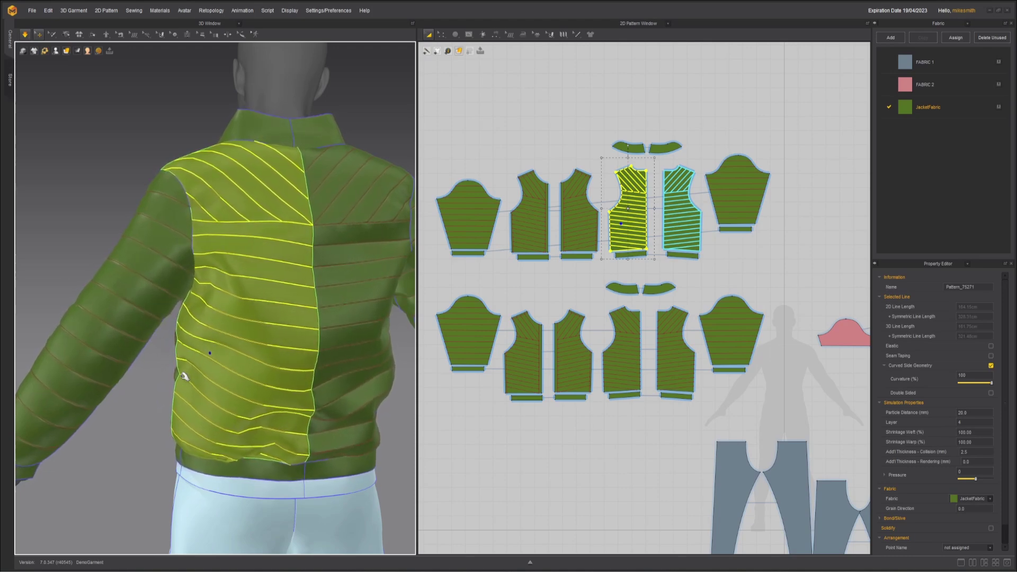
pyautogui.press('space')
# - Resume the simulation and pull the right back panel, right sleeve and back hem into a smooth drape
pyautogui.moveTo(239, 338); pyautogui.dragTo(164, 340, button='middle')
pyautogui.moveTo(233, 335); pyautogui.dragTo(207, 335, button='right')
pyautogui.press('space')
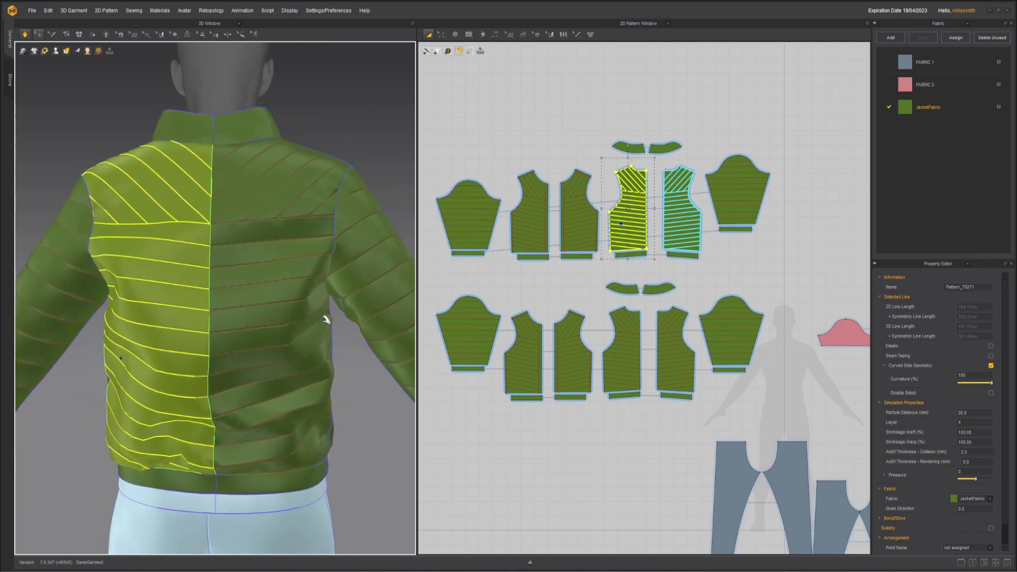
pyautogui.click(322, 328)
pyautogui.moveTo(316, 348); pyautogui.dragTo(335, 299)
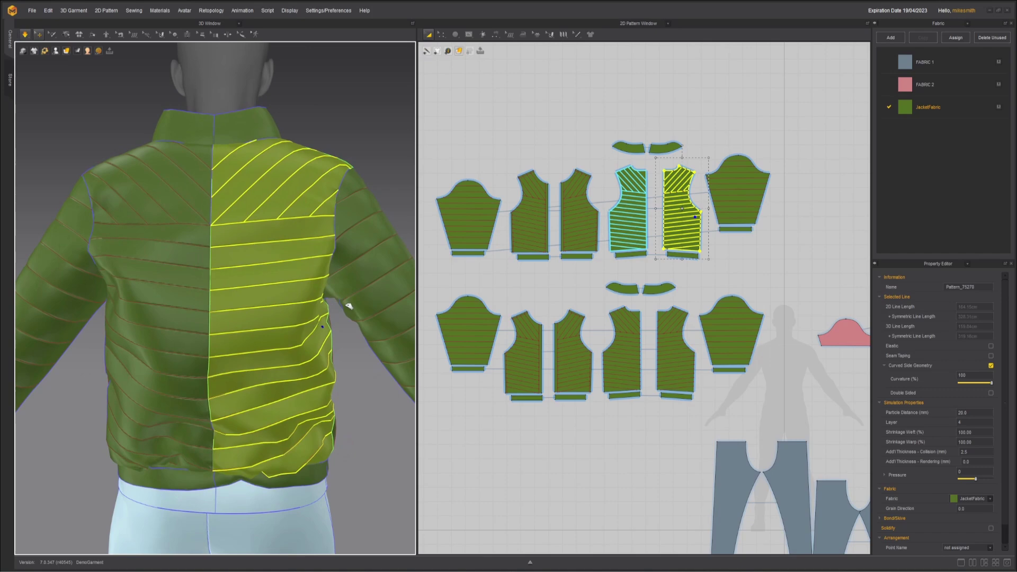
pyautogui.click(346, 303)
pyautogui.moveTo(268, 485); pyautogui.dragTo(268, 497)
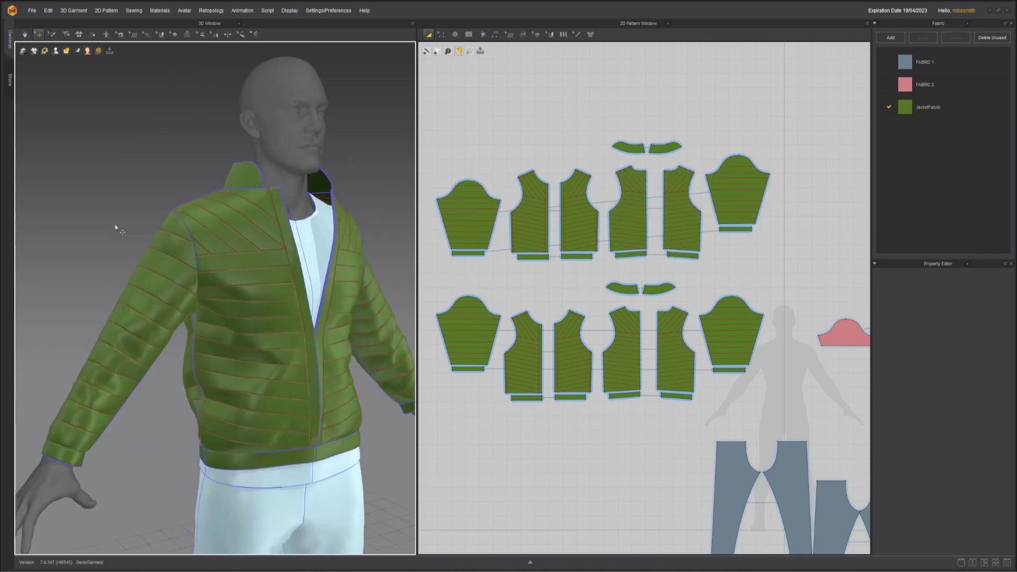
# - Select all copied jacket patterns in the upper row of the 2D layout and scale them up slightly from one corner
pyautogui.scroll(-6, 127, 242)
pyautogui.moveTo(127, 242); pyautogui.dragTo(146, 270, button='right')
pyautogui.scroll(10, 147, 271)
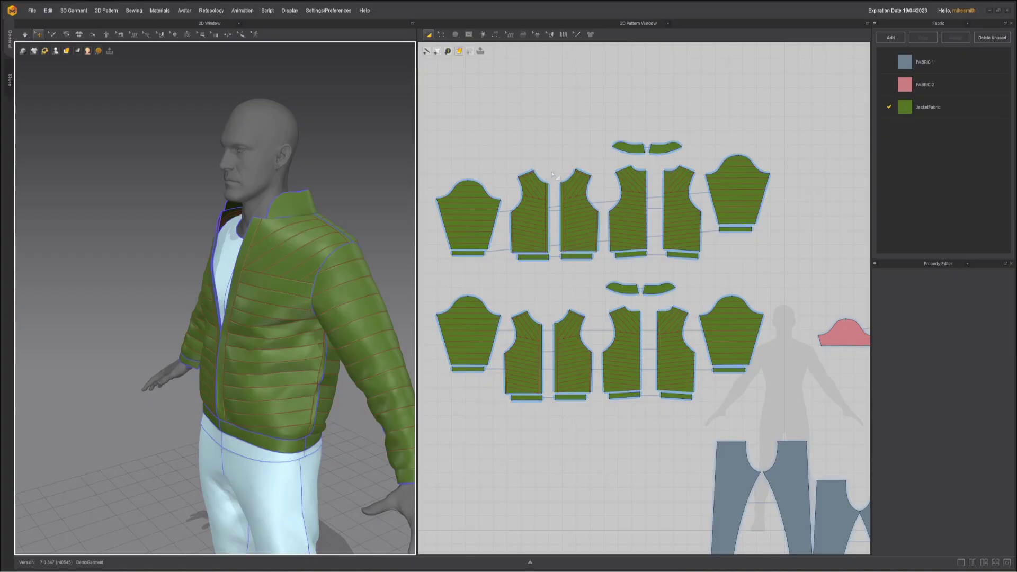
pyautogui.moveTo(466, 116); pyautogui.dragTo(837, 268)
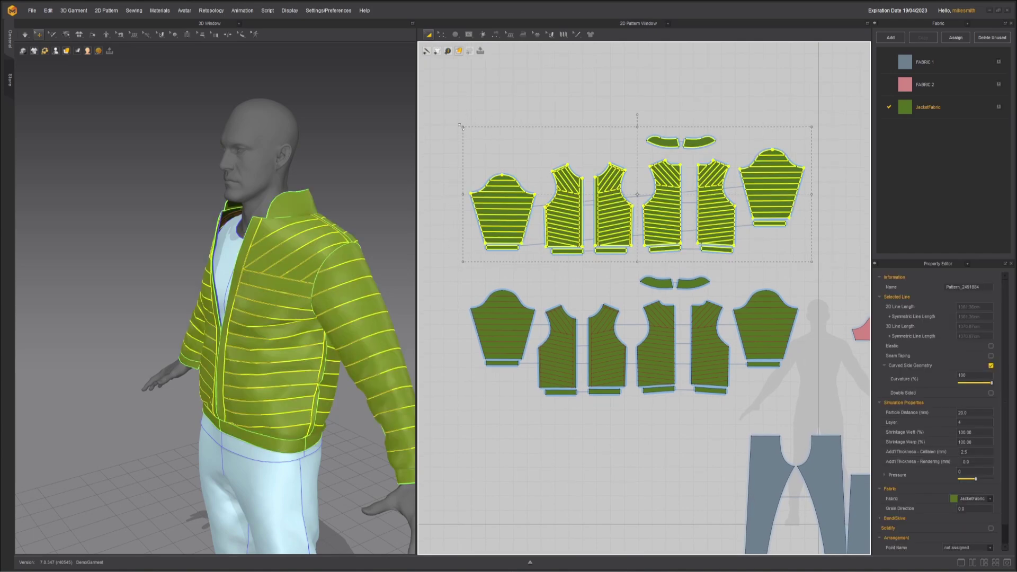
pyautogui.moveTo(462, 127); pyautogui.dragTo(459, 124)
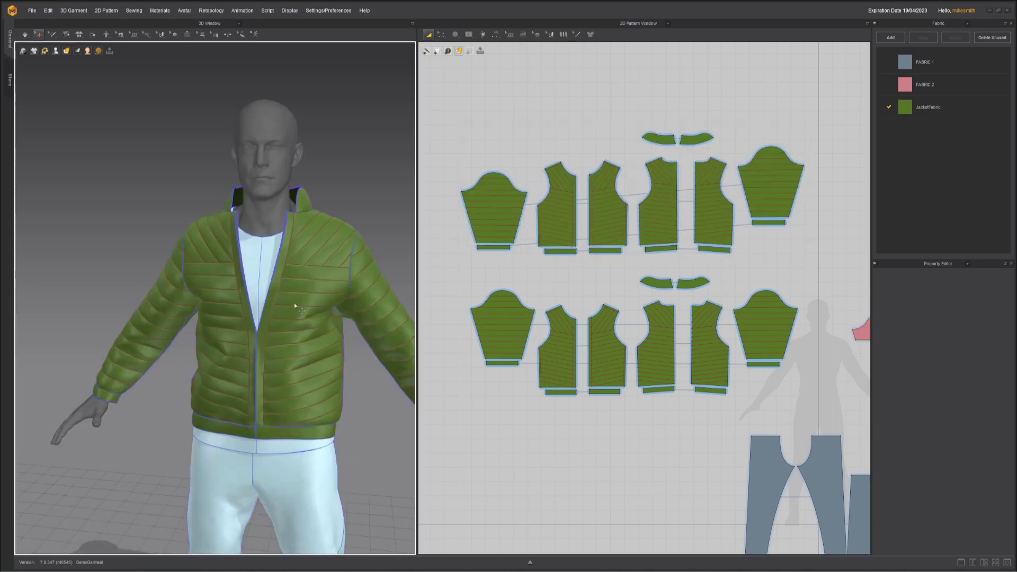
# - Apply the Cotton_40s_Poplin physical property preset to JacketFabric
pyautogui.moveTo(295, 306); pyautogui.dragTo(398, 318, button='right')
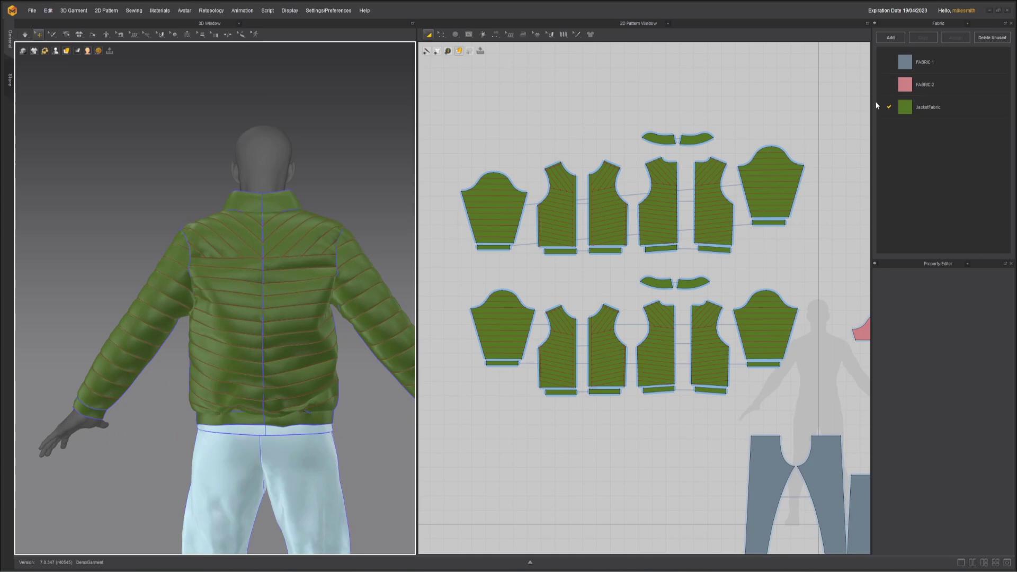
pyautogui.click(922, 108)
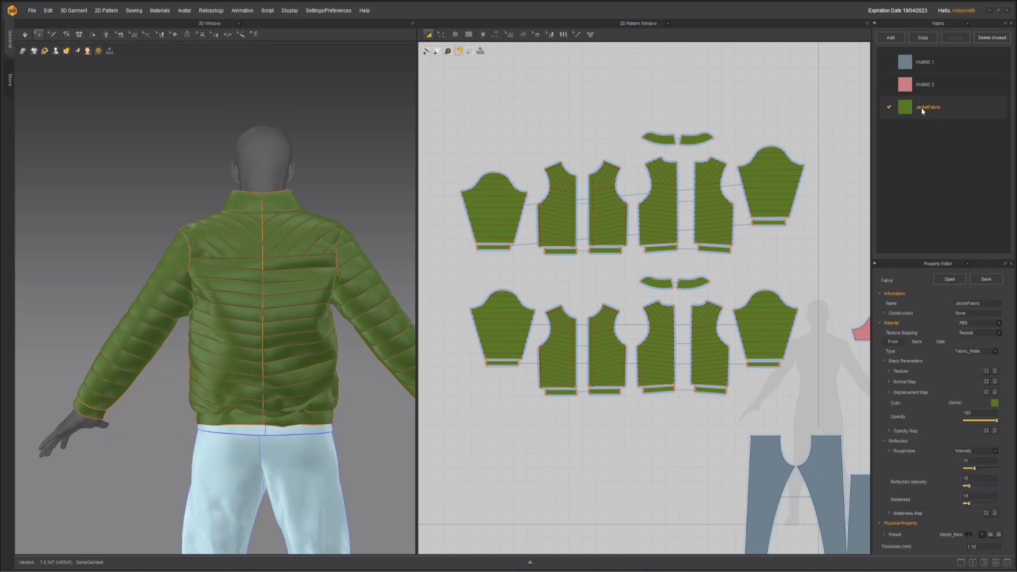
pyautogui.click(982, 535)
pyautogui.scroll(3, 927, 436)
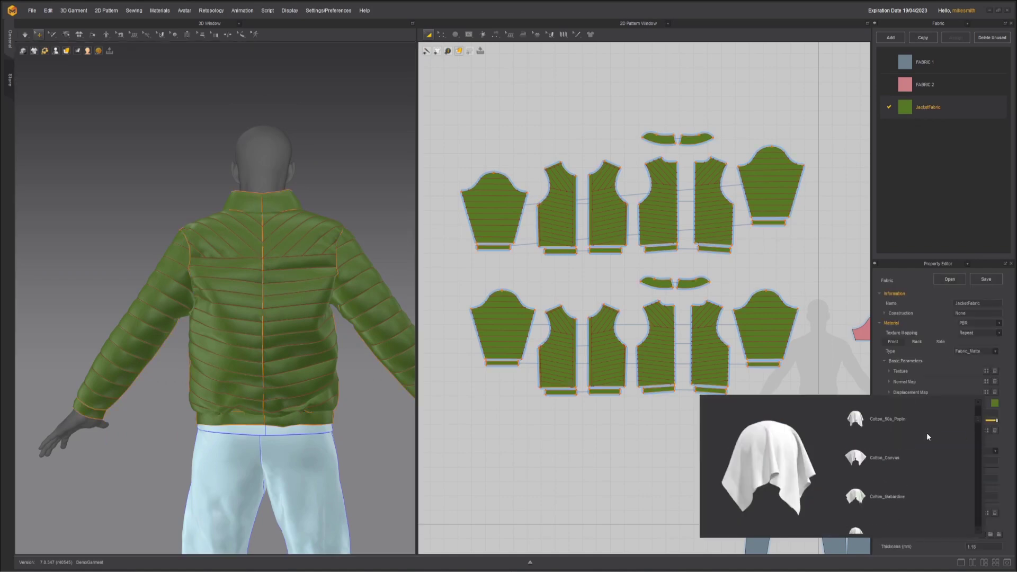
pyautogui.scroll(2, 926, 436)
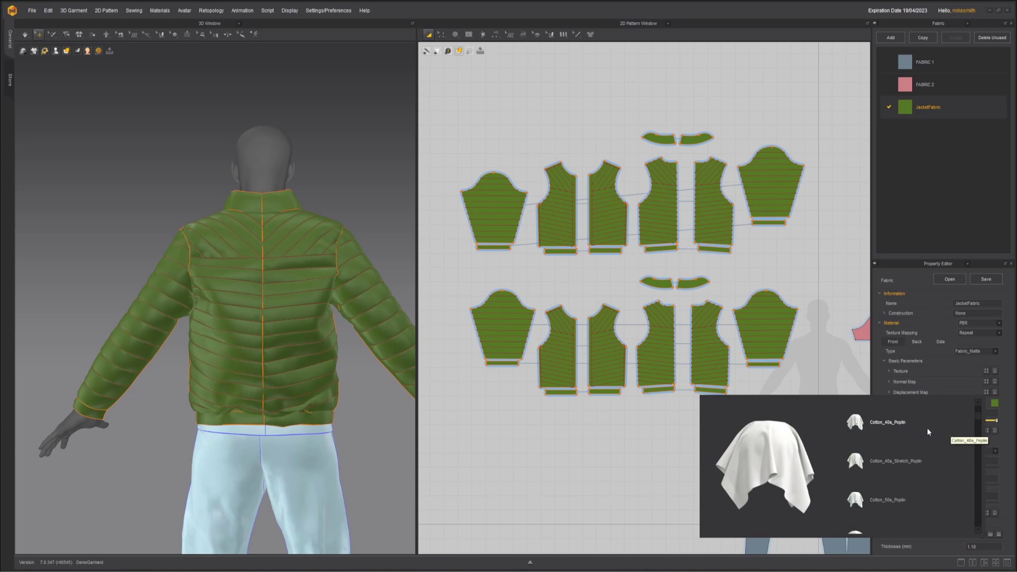
pyautogui.click(890, 424)
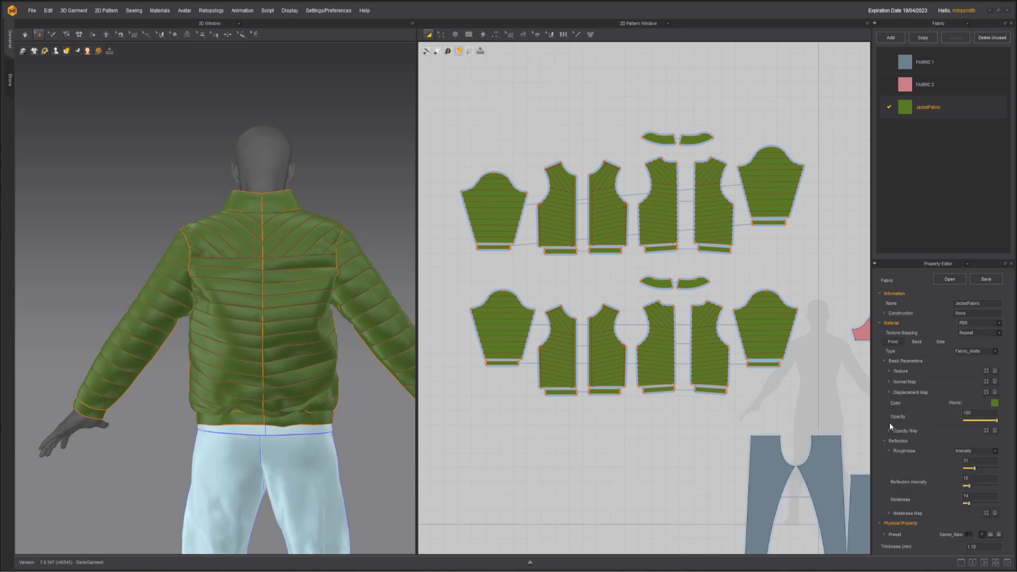
# - Simulate the jacket with its new fabric properties while tugging the upper layer's left front panel, and check the back drape
pyautogui.moveTo(255, 350); pyautogui.dragTo(307, 357, button='right')
pyautogui.click(306, 379)
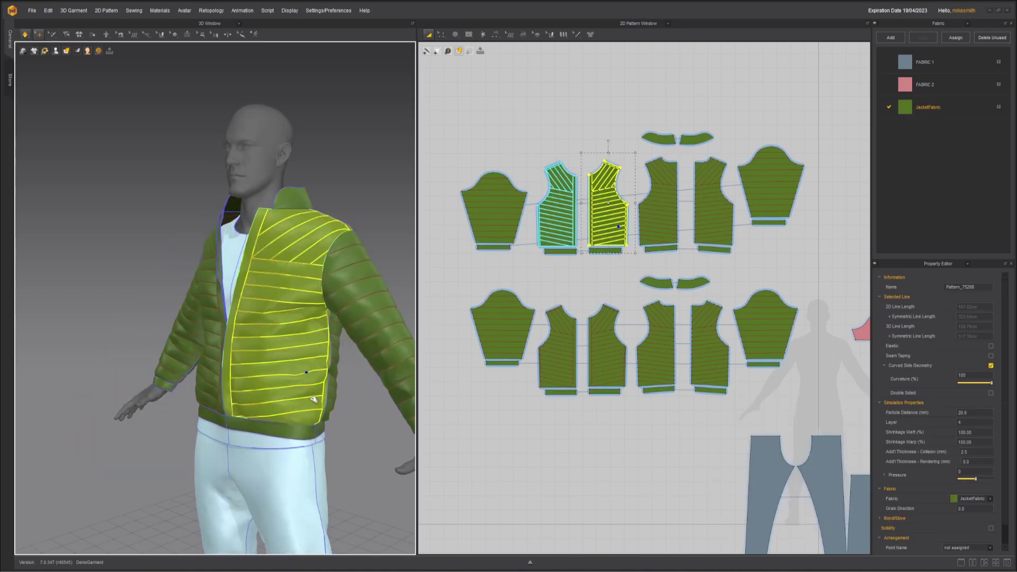
pyautogui.moveTo(288, 448); pyautogui.dragTo(247, 351, button='right')
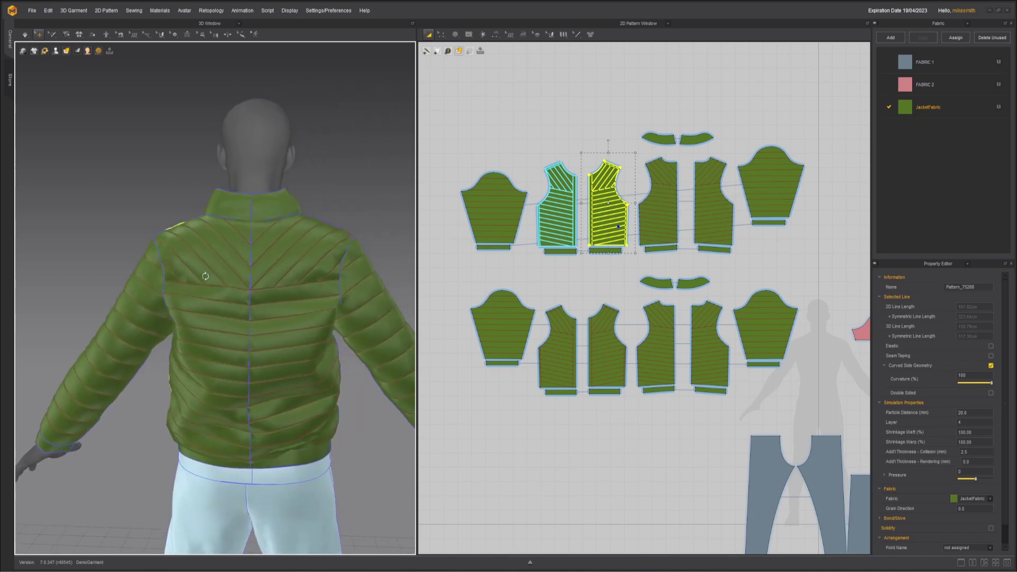
pyautogui.moveTo(206, 276); pyautogui.dragTo(329, 254, button='right')
# - Select all copied jacket patterns in the upper row, scale them up slightly from one corner and simulate the jacket
pyautogui.click(445, 116)
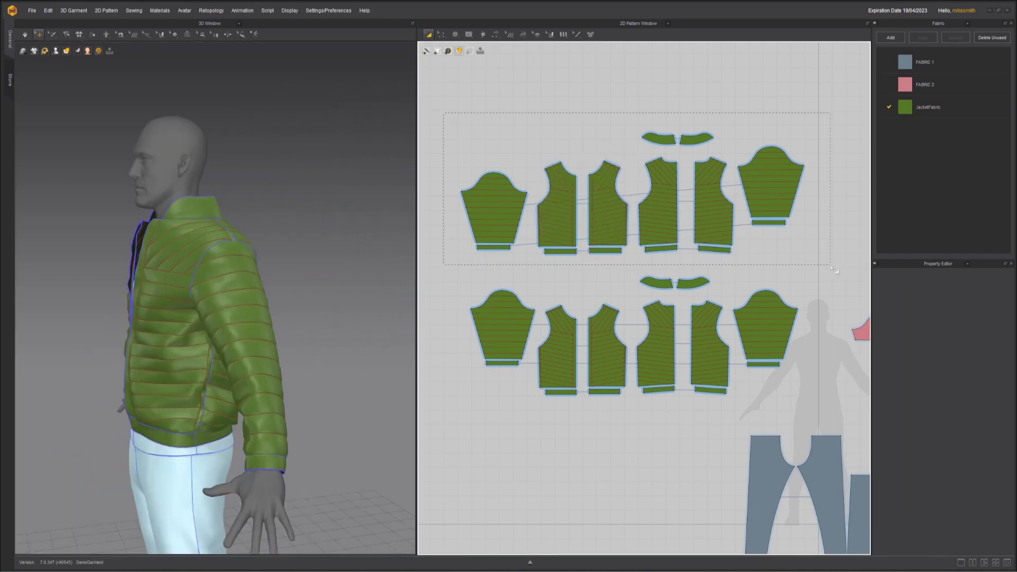
pyautogui.moveTo(831, 267); pyautogui.dragTo(831, 268)
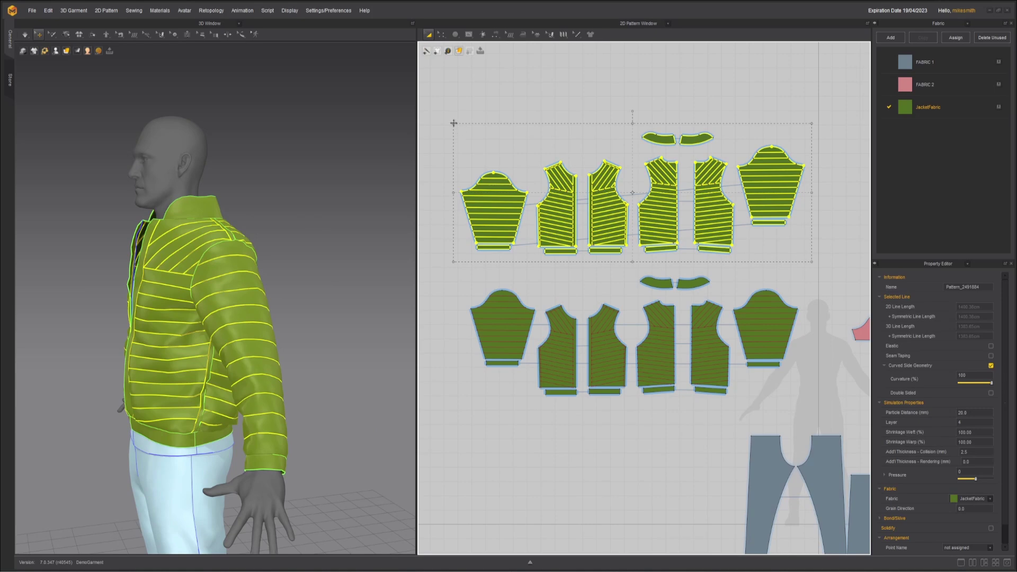
pyautogui.moveTo(453, 123); pyautogui.dragTo(448, 120)
pyautogui.moveTo(392, 175); pyautogui.dragTo(203, 327, button='right')
pyautogui.click(271, 270)
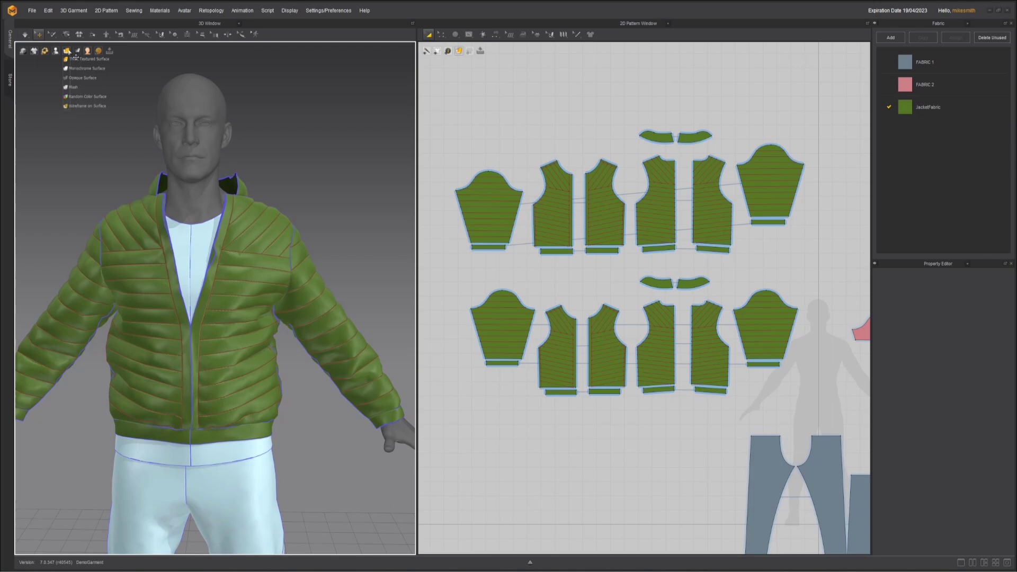
# - Display the garments as a mesh and examine the polygon density around the chest, shoulder and armpit
pyautogui.click(73, 86)
pyautogui.scroll(6, 155, 191)
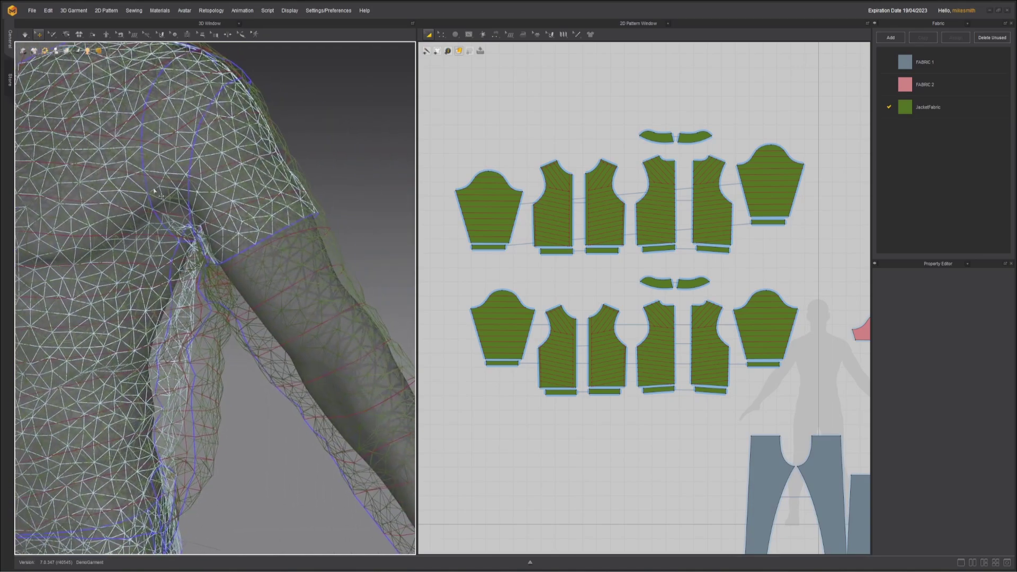
pyautogui.scroll(-2, 154, 191)
pyautogui.moveTo(175, 227); pyautogui.dragTo(223, 259, button='right')
pyautogui.moveTo(223, 259); pyautogui.dragTo(306, 262, button='middle')
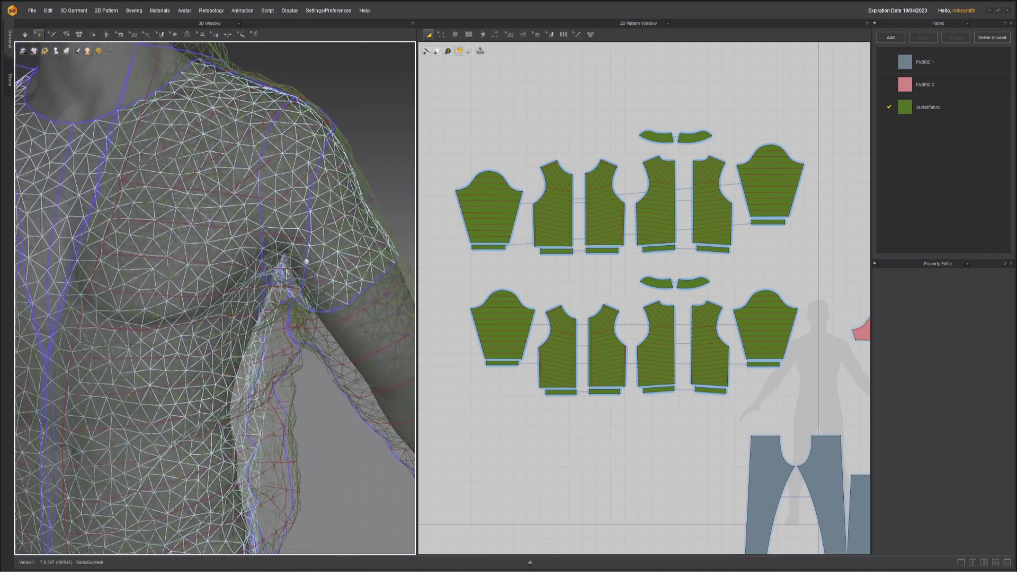
pyautogui.moveTo(307, 262); pyautogui.dragTo(223, 271, button='right')
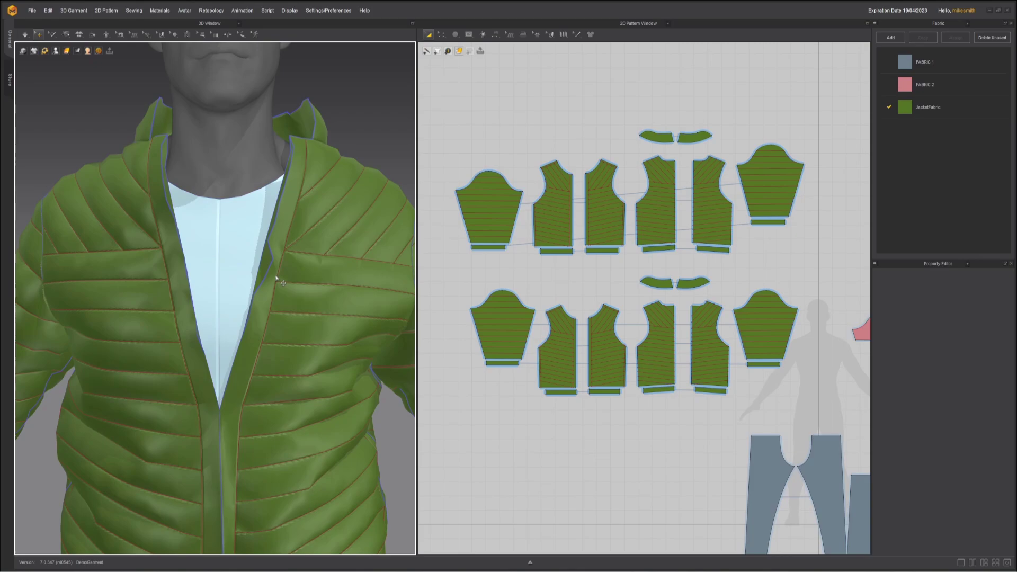
# - Switch to Maya and smooth the cube, raising its divisions to 2 and then 3
pyautogui.keyDown('shift'); pyautogui.moveTo(488, 259); pyautogui.dragTo(488, 260, button='right'); pyautogui.keyUp('shift')
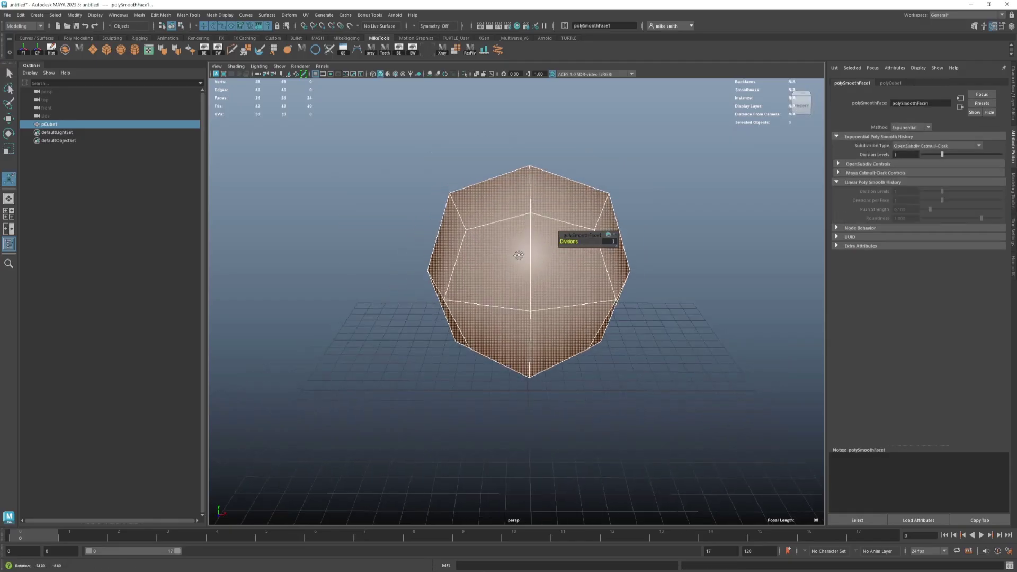
pyautogui.write('2')
pyautogui.press('Return')
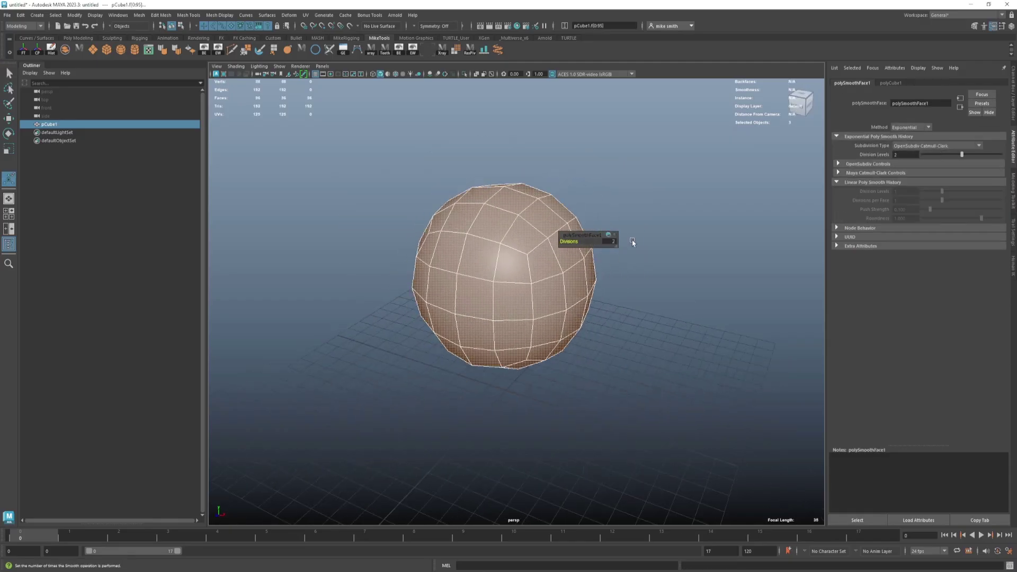
pyautogui.click(611, 242)
pyautogui.write('3')
pyautogui.press('Return')
pyautogui.keyDown('alt'); pyautogui.moveTo(566, 226); pyautogui.dragTo(536, 234); pyautogui.keyUp('alt')
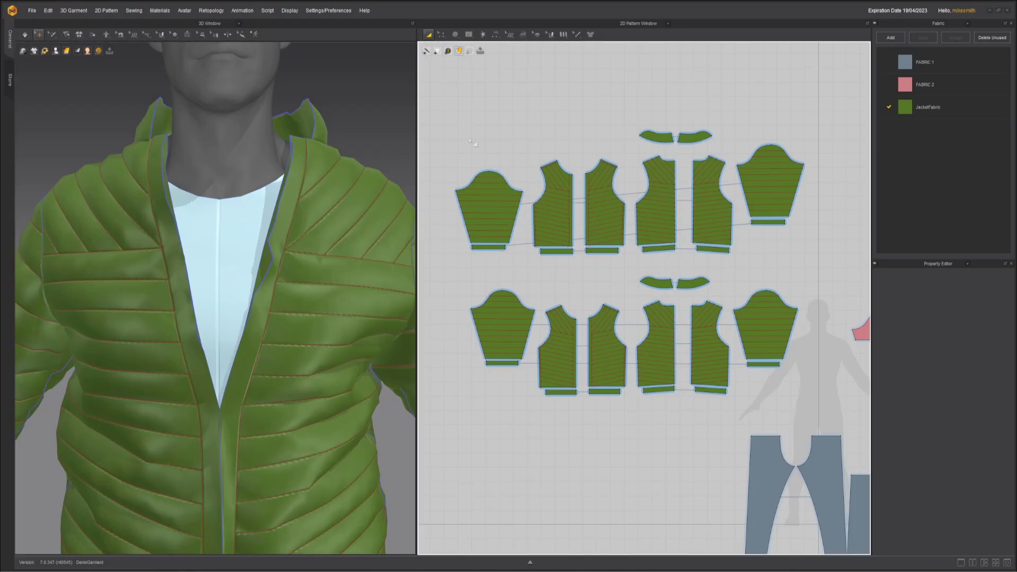
# - Select all jacket patterns in both rows of the 2D layout and set their particle distance to 10 mm
pyautogui.moveTo(434, 95); pyautogui.dragTo(558, 221)
pyautogui.moveTo(828, 412); pyautogui.dragTo(803, 402)
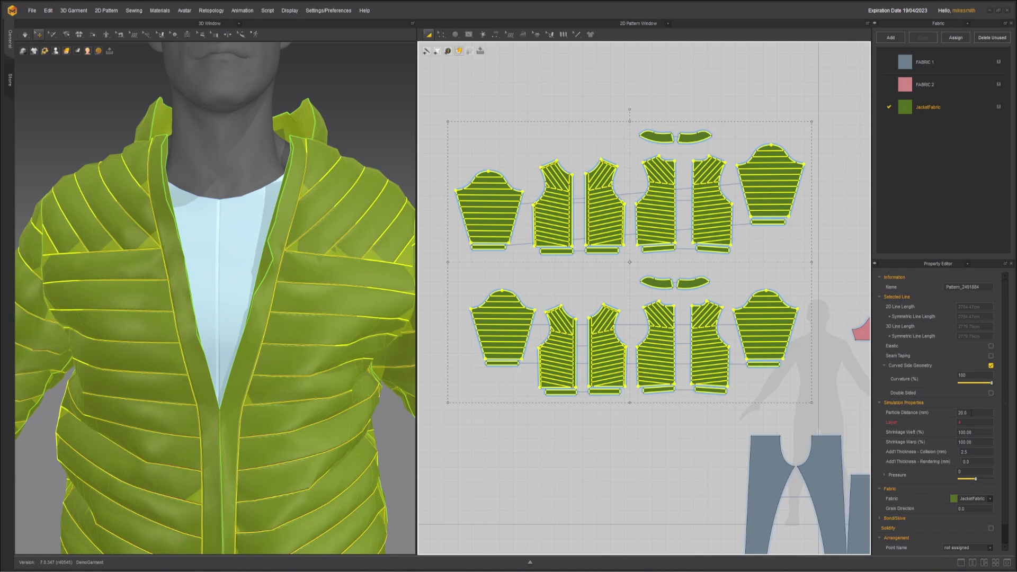
pyautogui.doubleClick(965, 413)
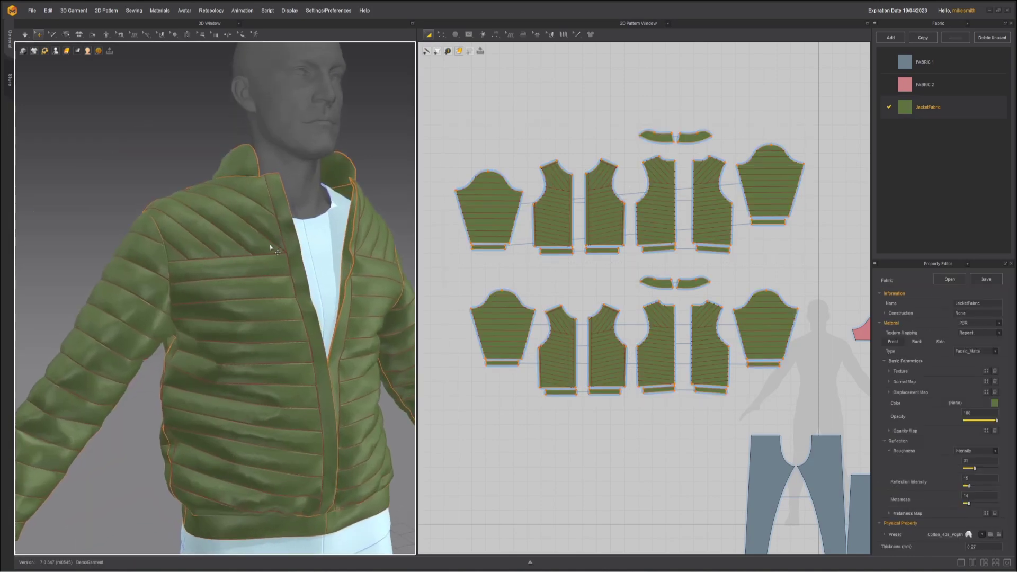
# - Simulate the jacket at the finer mesh resolution and inspect the quilting on its front, back and sleeve
pyautogui.press('space')
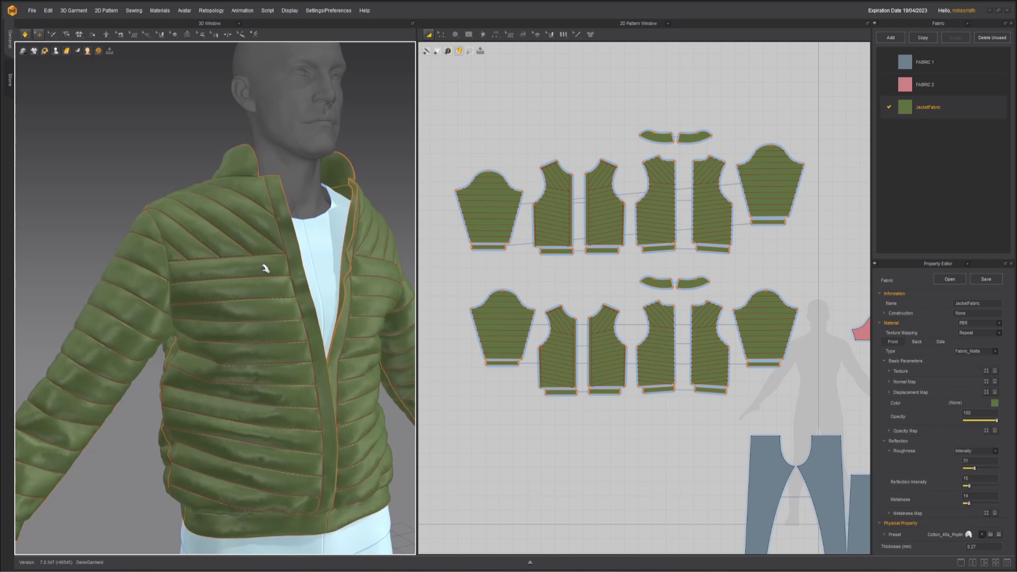
pyautogui.press('space')
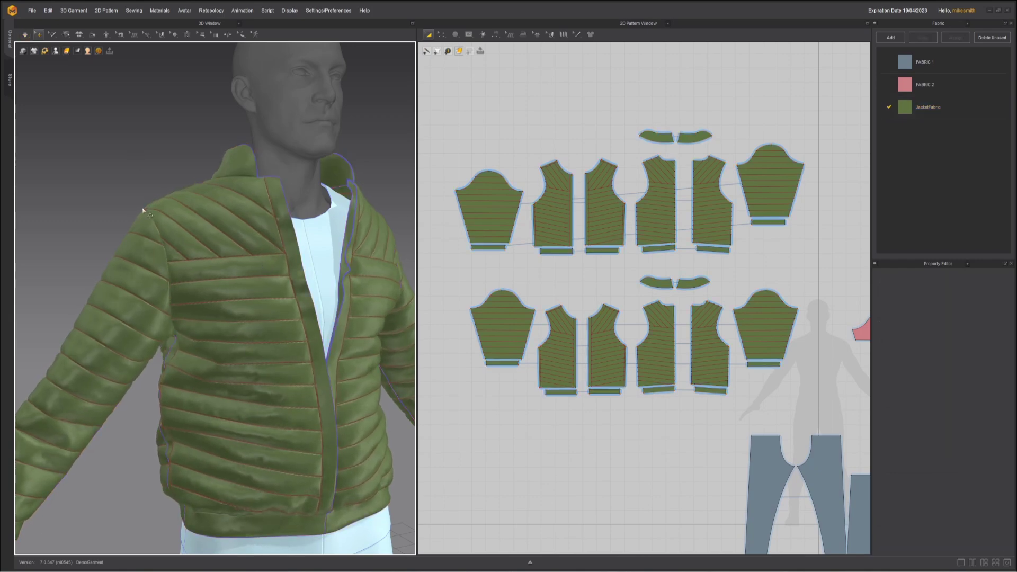
pyautogui.moveTo(265, 268); pyautogui.dragTo(304, 218, button='right')
pyautogui.scroll(10, 249, 249)
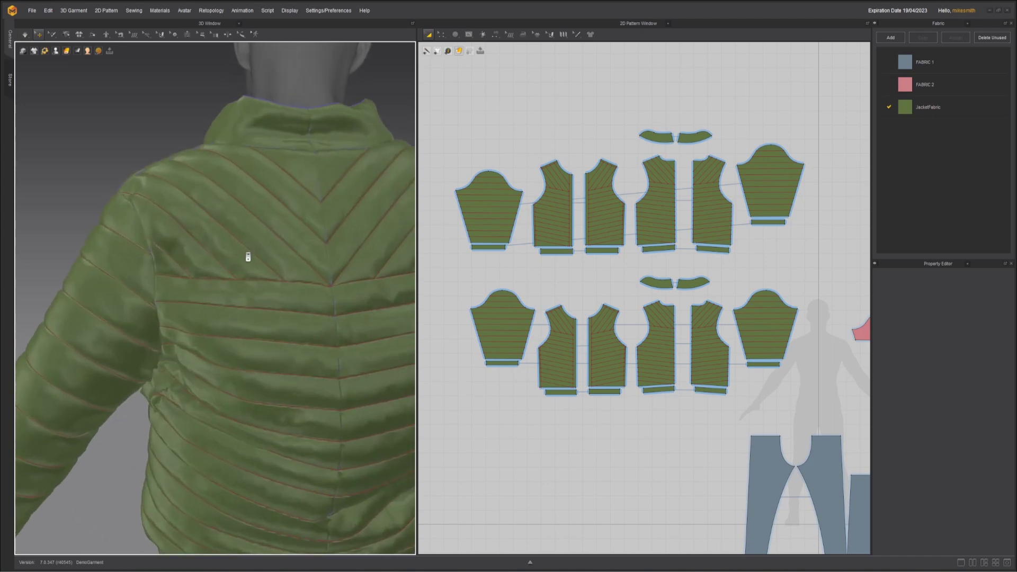
pyautogui.moveTo(181, 163); pyautogui.dragTo(200, 177, button='middle')
pyautogui.scroll(-7, 204, 212)
pyautogui.moveTo(200, 177); pyautogui.dragTo(99, 163, button='right')
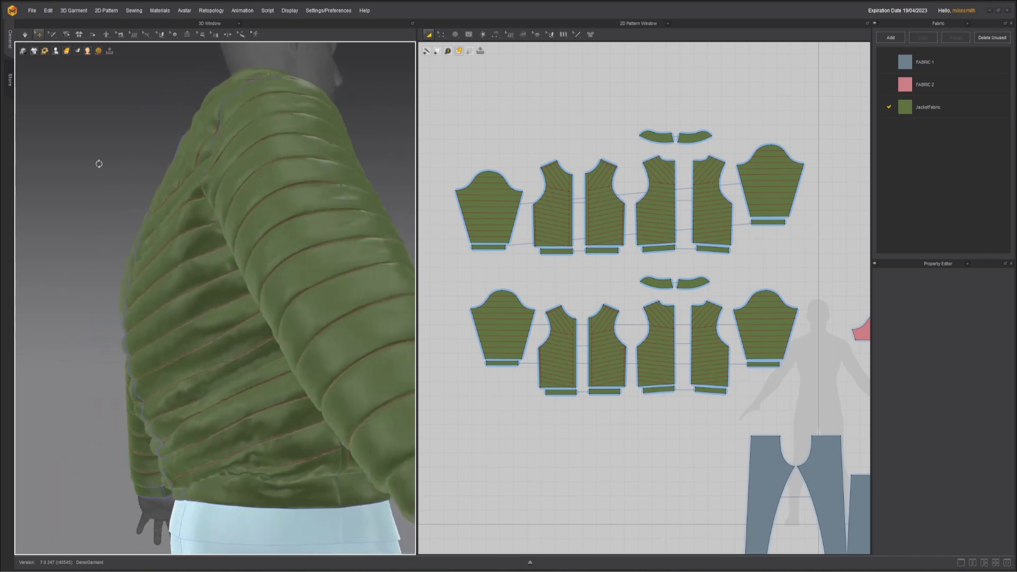
pyautogui.moveTo(99, 164); pyautogui.dragTo(51, 165, button='right')
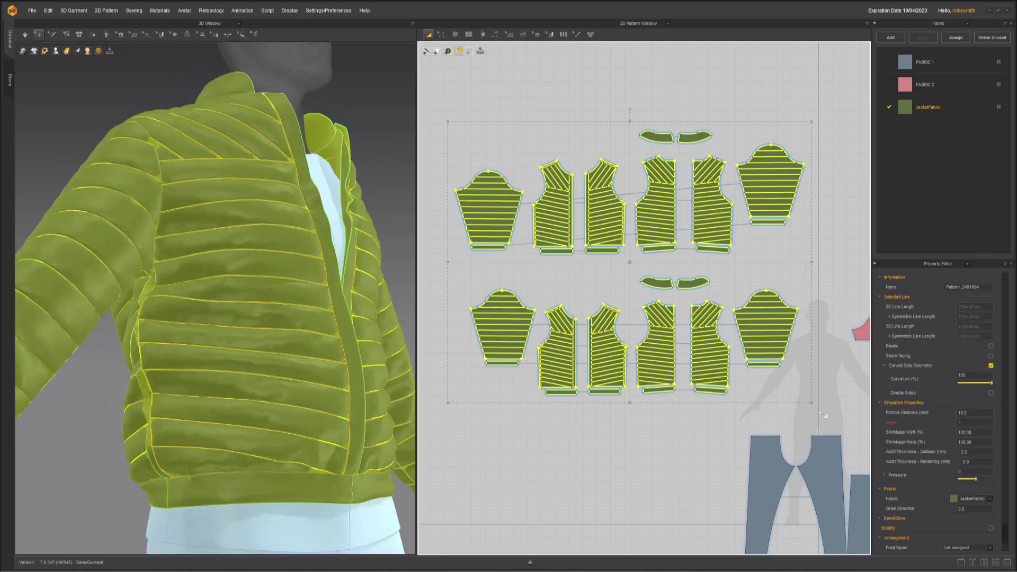
# - Set the particle distance of all jacket patterns to 5 mm, re-simulate the jacket and inspect the wrinkles on the back
pyautogui.doubleClick(972, 412)
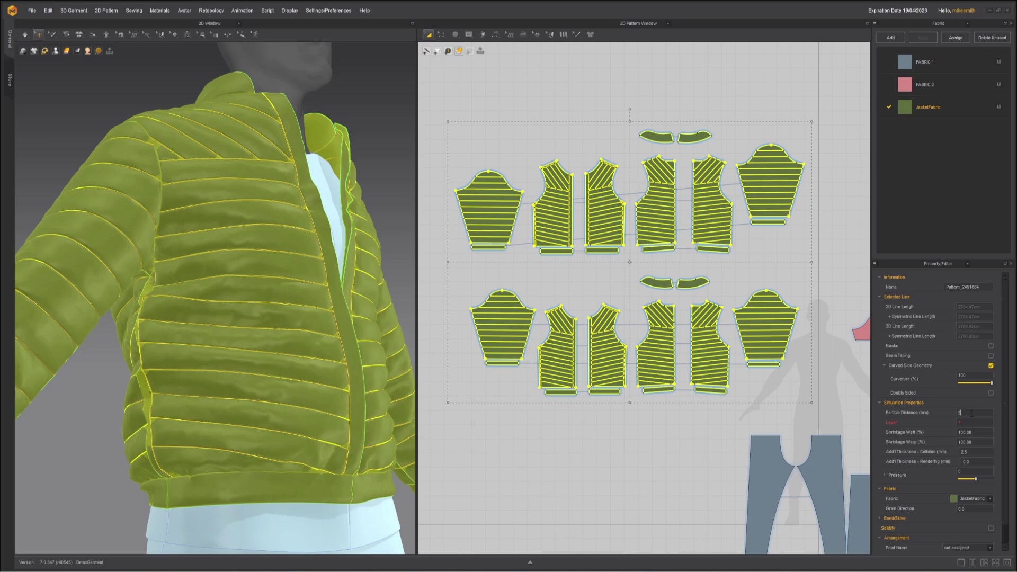
pyautogui.write('5')
pyautogui.press('Return')
pyautogui.moveTo(312, 309); pyautogui.dragTo(87, 224, button='right')
pyautogui.click(87, 223)
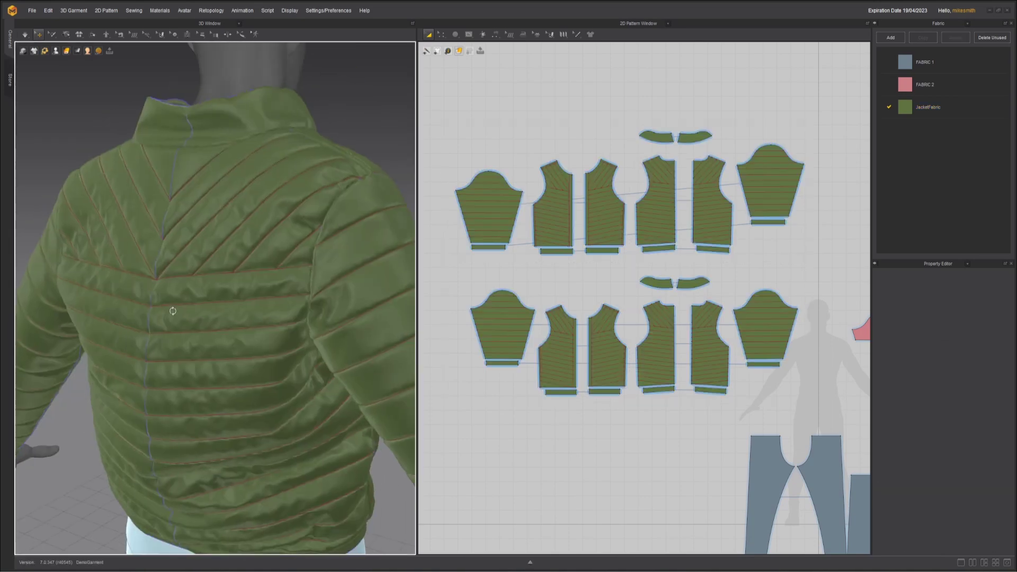
pyautogui.moveTo(170, 311)
pyautogui.mouseDown(button='right')
pyautogui.moveTo(178, 293)
pyautogui.moveTo(207, 295)
pyautogui.moveTo(182, 279)
pyautogui.moveTo(222, 278)
pyautogui.moveTo(255, 299)
pyautogui.moveTo(164, 302)
pyautogui.mouseUp(button='right')
pyautogui.scroll(5, 224, 300)
pyautogui.scroll(-4, 206, 298)
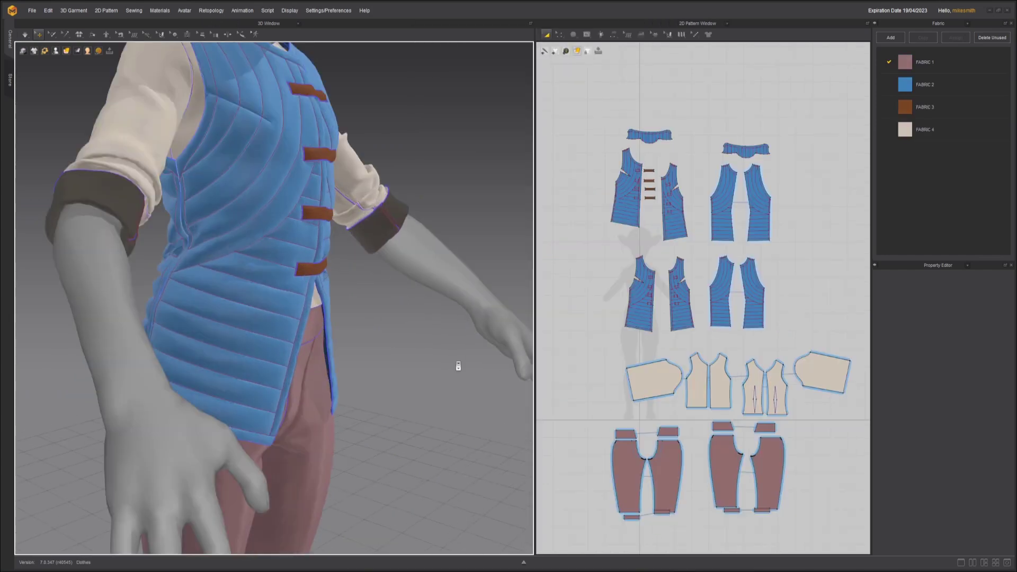
# - Examine the blue quilted vest and black jacket example projects, and lift the pillow example during its simulation
pyautogui.moveTo(454, 364); pyautogui.dragTo(551, 286, button='right')
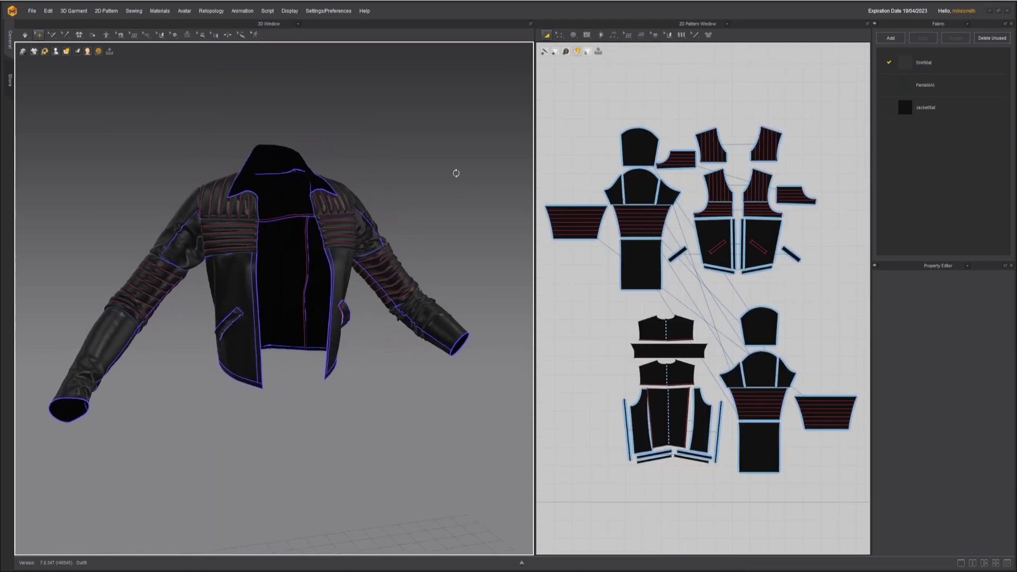
pyautogui.moveTo(456, 170); pyautogui.dragTo(98, 180, button='right')
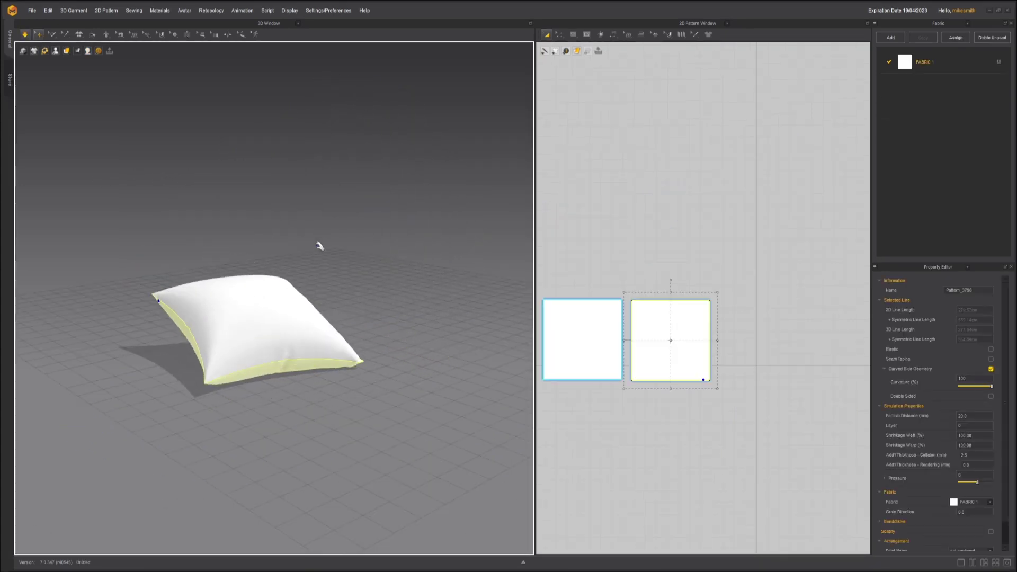
pyautogui.moveTo(245, 318); pyautogui.dragTo(275, 168)
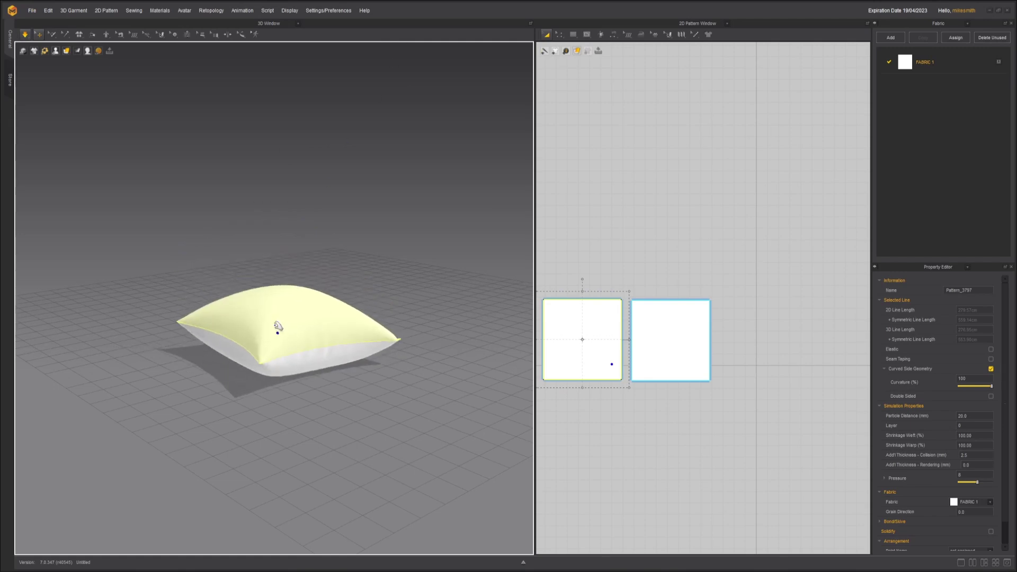
pyautogui.moveTo(277, 327); pyautogui.dragTo(303, 128)
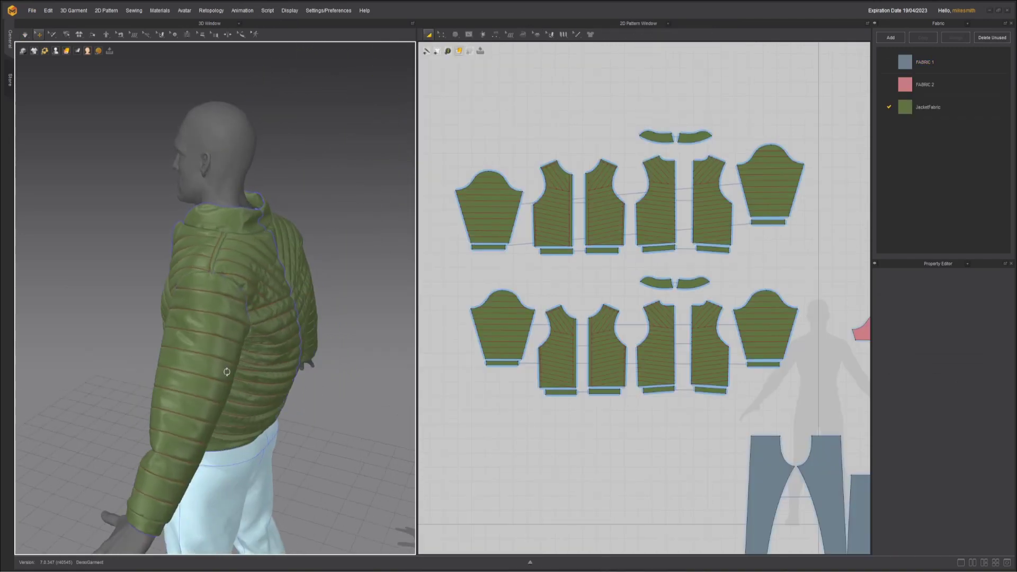
pyautogui.moveTo(254, 369); pyautogui.dragTo(286, 380, button='right')
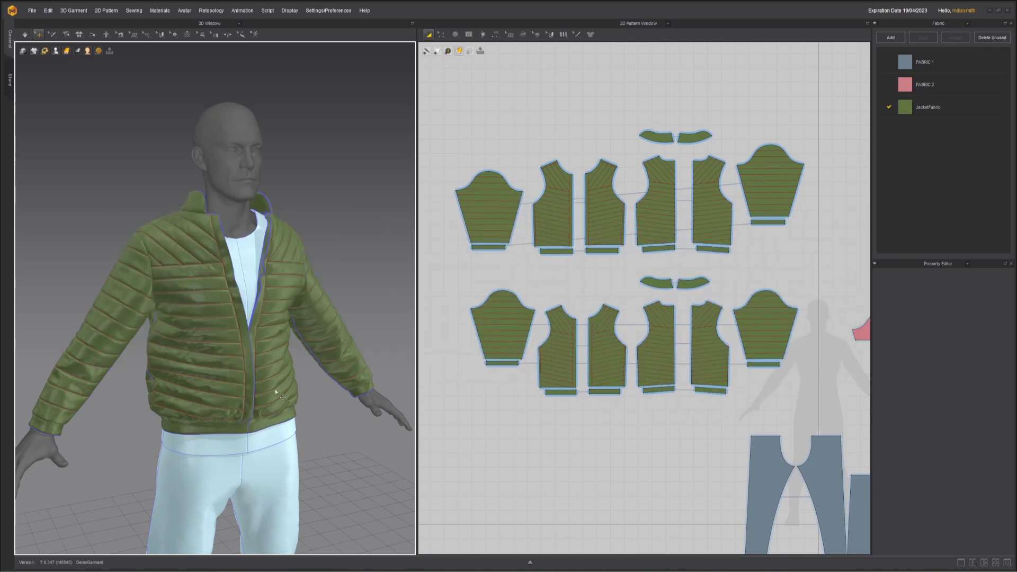
pyautogui.moveTo(275, 395); pyautogui.dragTo(247, 391, button='right')
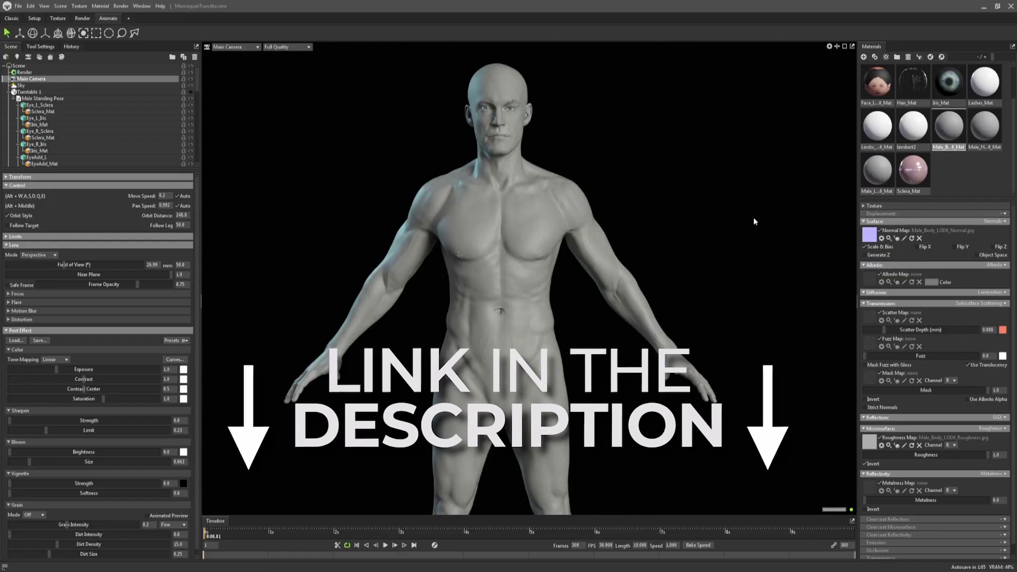
pyautogui.click(356, 164)
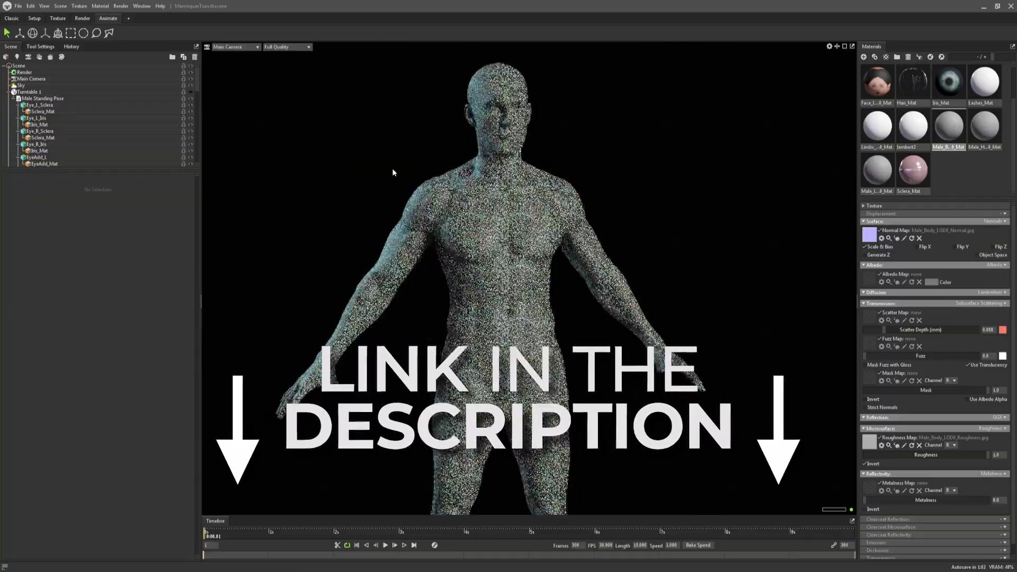
pyautogui.scroll(5, 549, 263)
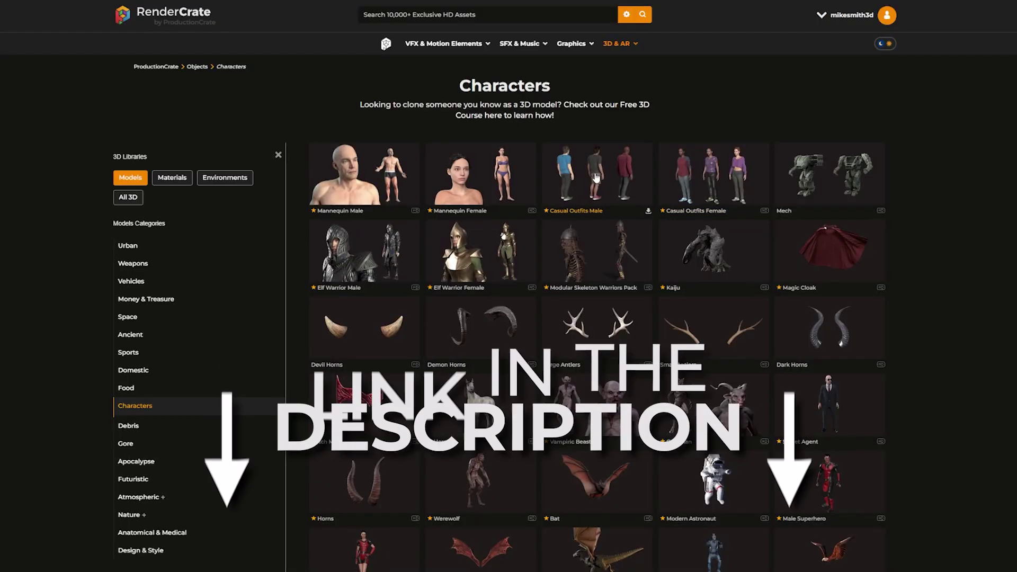
# - On RenderCrate's Characters page, preview the Casual Outfits Male and Casual Outfits Female models and rotate them
pyautogui.click(597, 175)
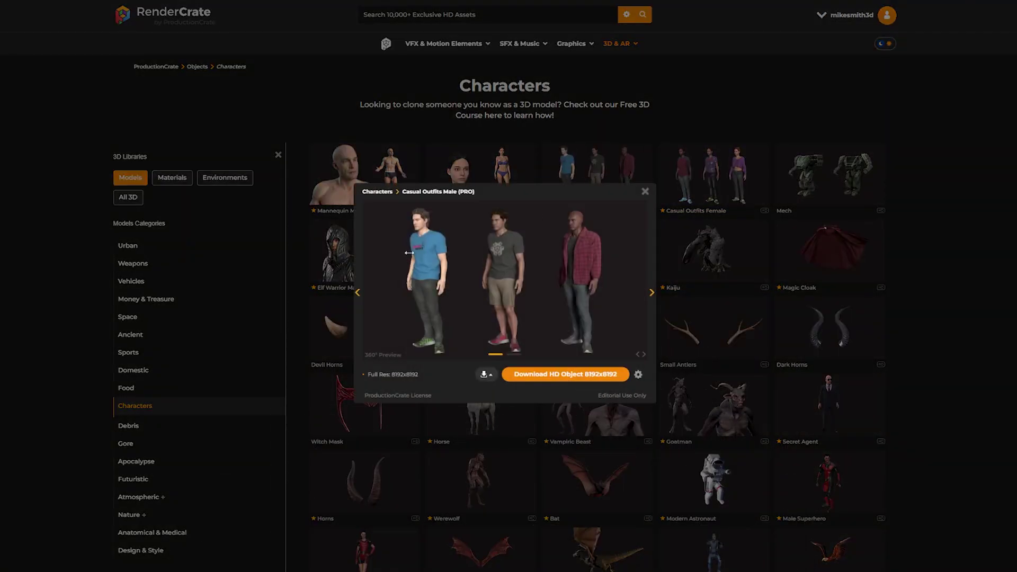
pyautogui.moveTo(454, 254); pyautogui.dragTo(539, 251)
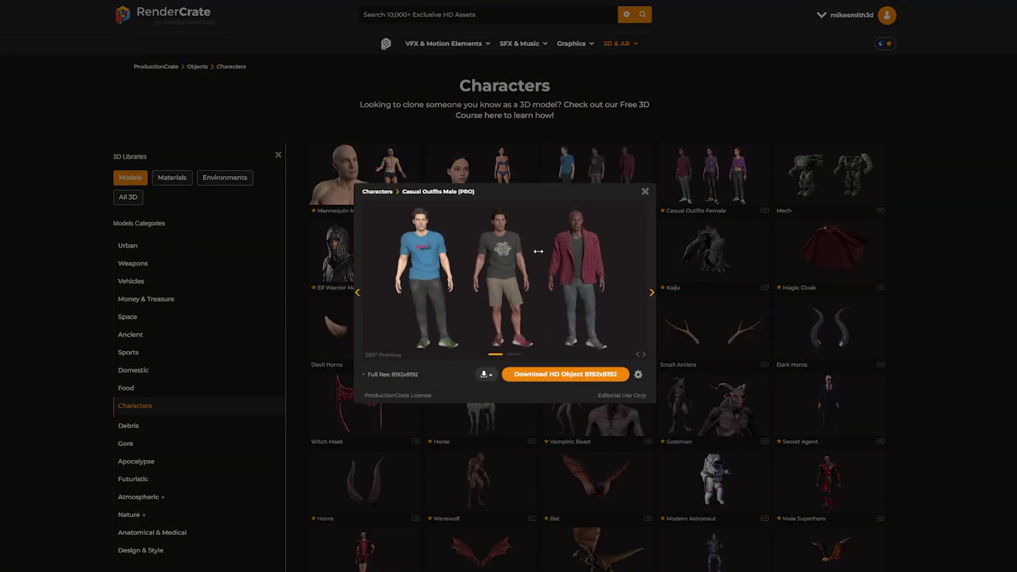
pyautogui.click(704, 138)
pyautogui.click(699, 167)
pyautogui.moveTo(398, 249); pyautogui.dragTo(546, 255)
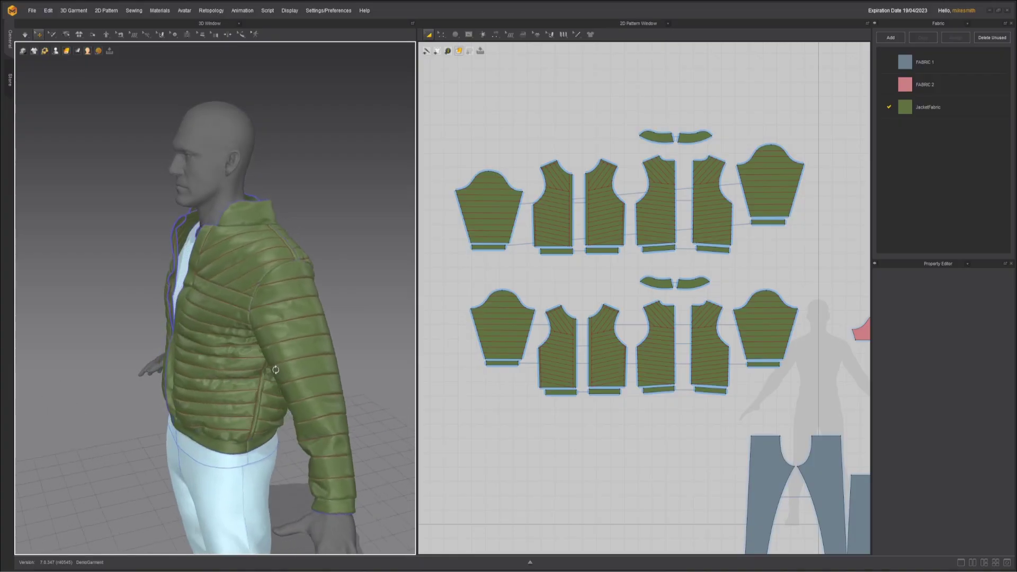